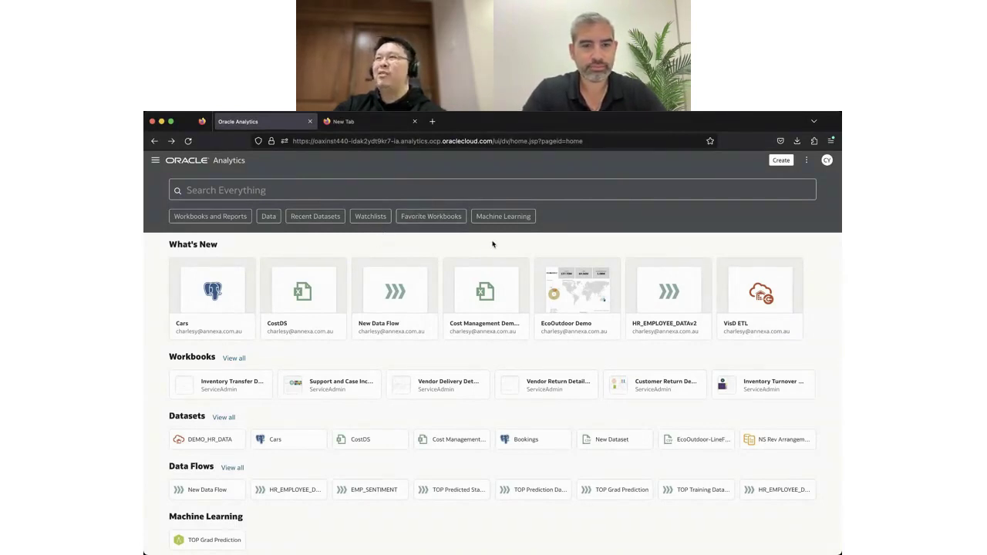
{"action": "left_click", "coordinate": [784, 163]}
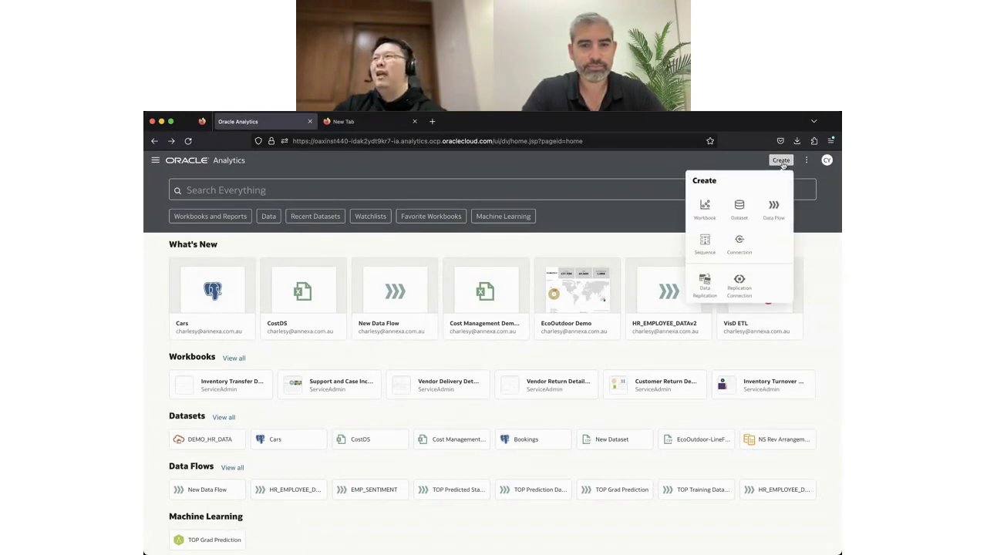
{"action": "left_click", "coordinate": [740, 242]}
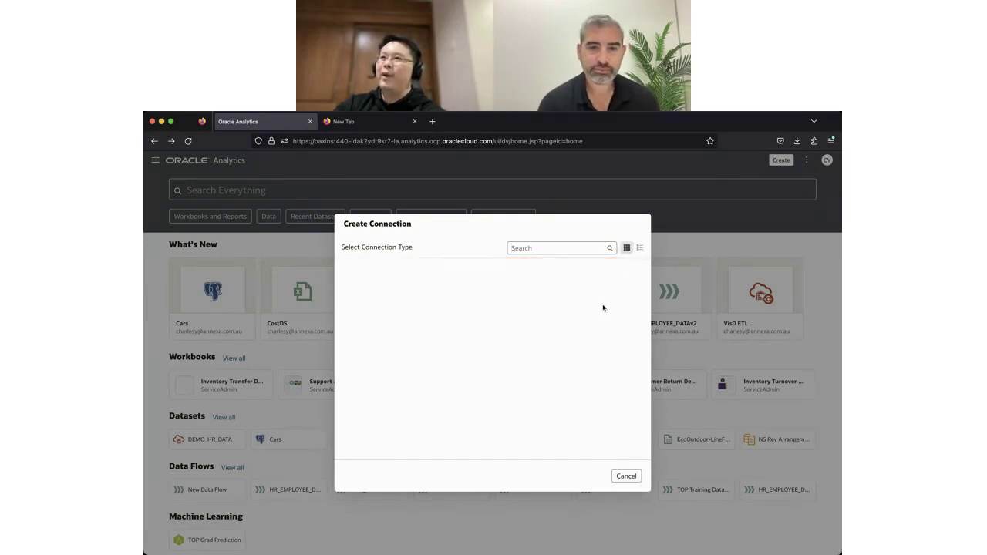
{"action": "left_click", "coordinate": [627, 477]}
{"action": "left_click", "coordinate": [783, 161]}
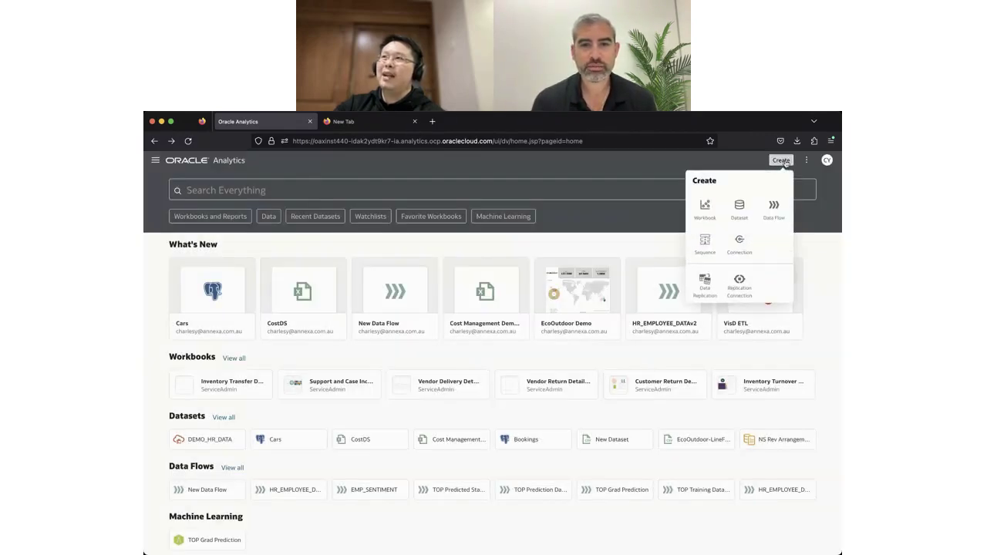
{"action": "left_click", "coordinate": [739, 208]}
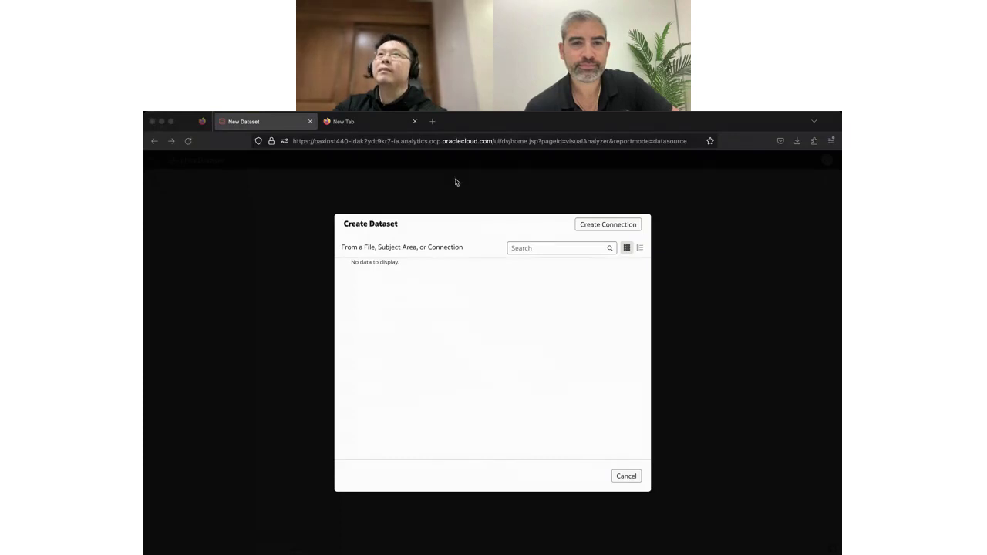
{"action": "left_click", "coordinate": [189, 140]}
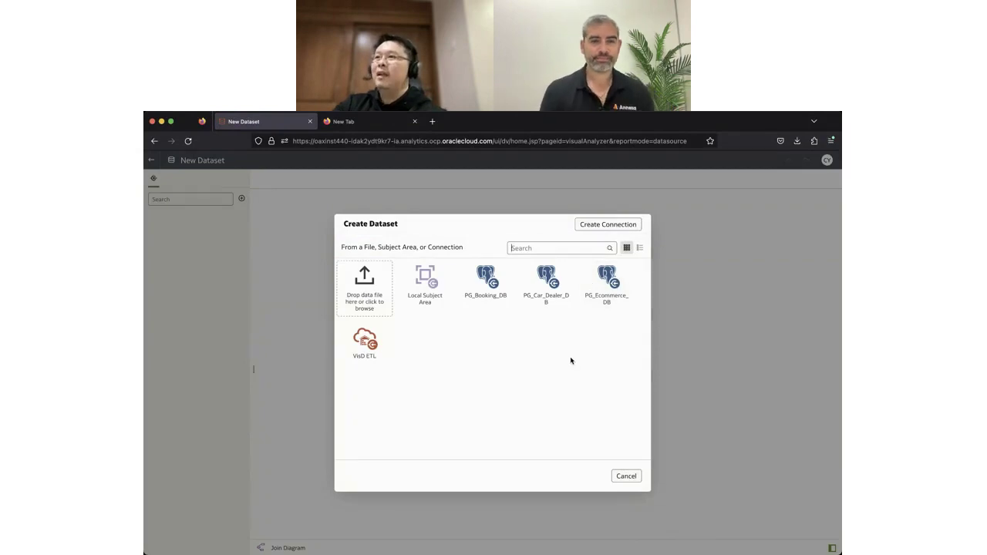
{"action": "left_click", "coordinate": [627, 476]}
{"action": "left_click", "coordinate": [154, 141]}
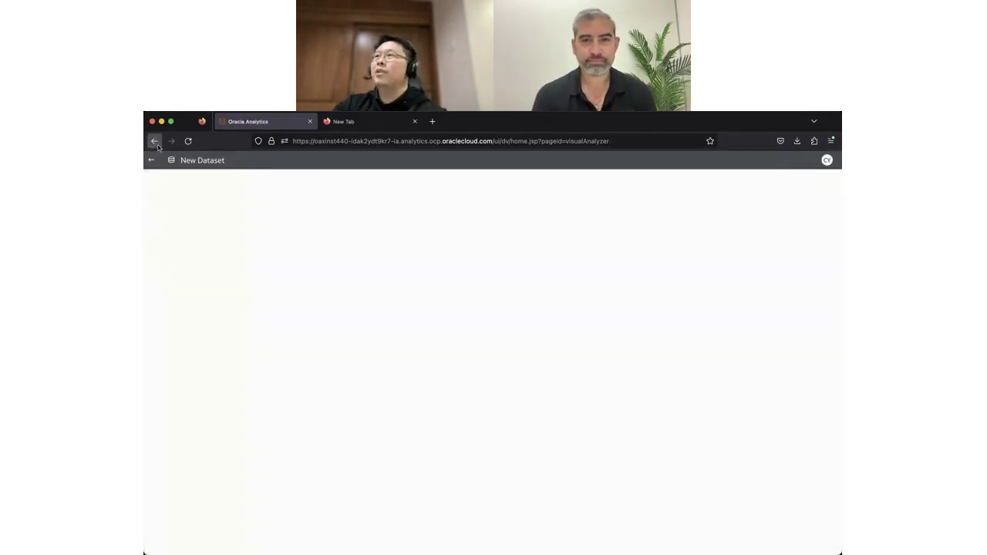
- Review the data source types offered for a new connection, through to OData, and close the list without choosing one
{"action": "left_click", "coordinate": [782, 162]}
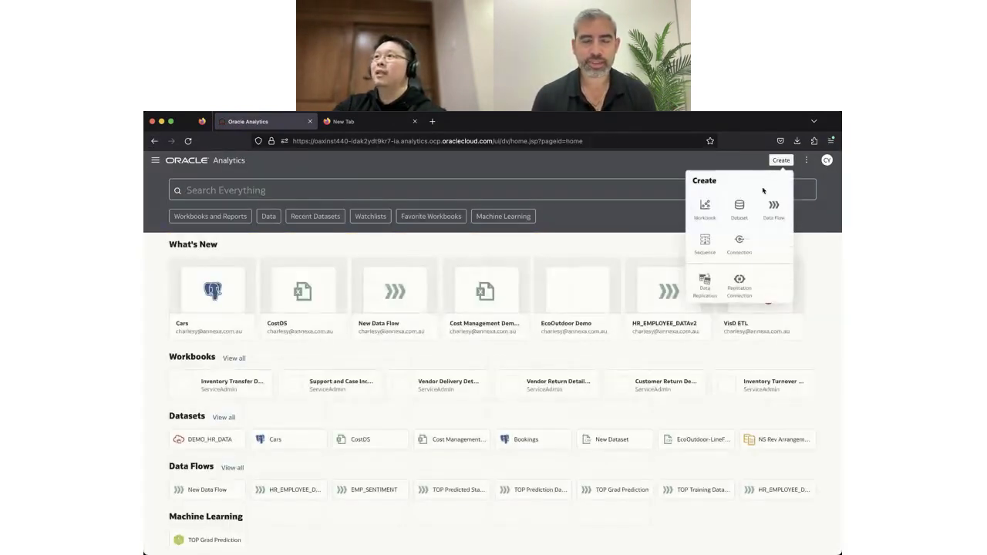
{"action": "left_click", "coordinate": [744, 249]}
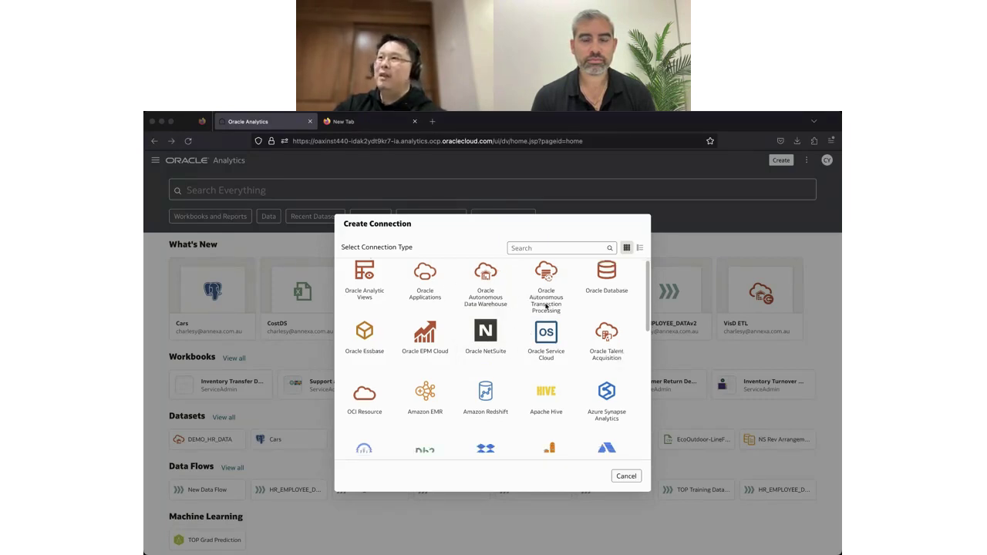
{"action": "scroll", "coordinate": [544, 305], "scroll_direction": "down", "scroll_amount": 2}
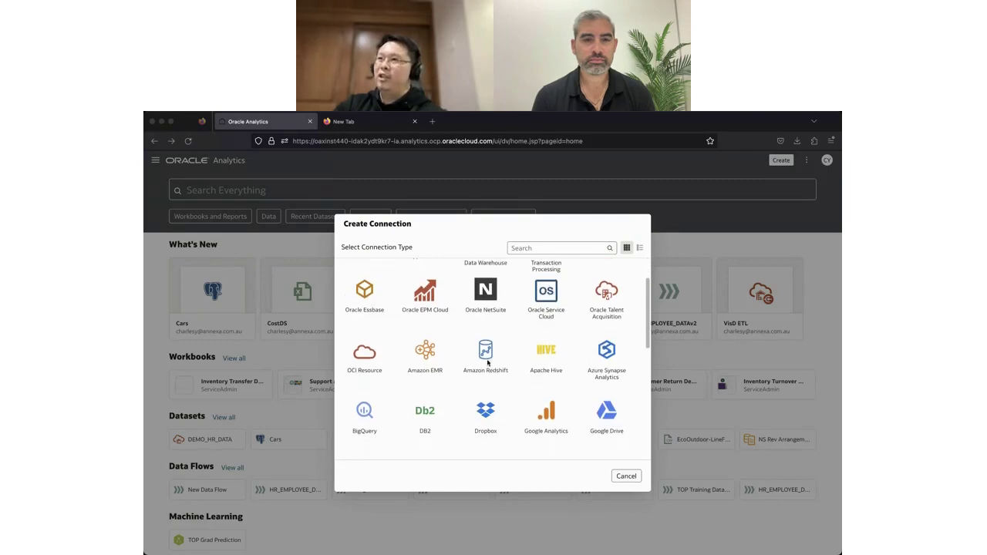
{"action": "scroll", "coordinate": [551, 368], "scroll_direction": "down", "scroll_amount": 2}
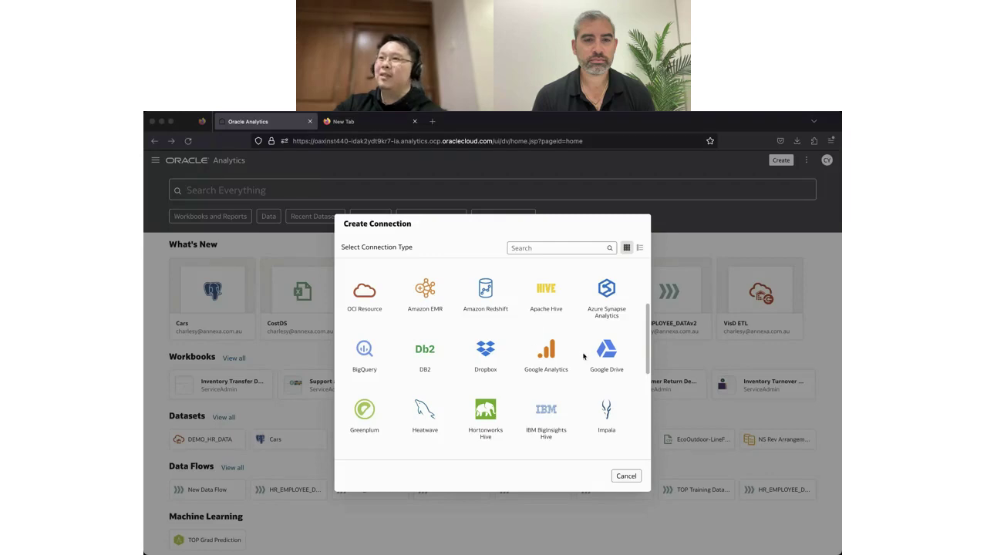
{"action": "scroll", "coordinate": [566, 321], "scroll_direction": "down", "scroll_amount": 2}
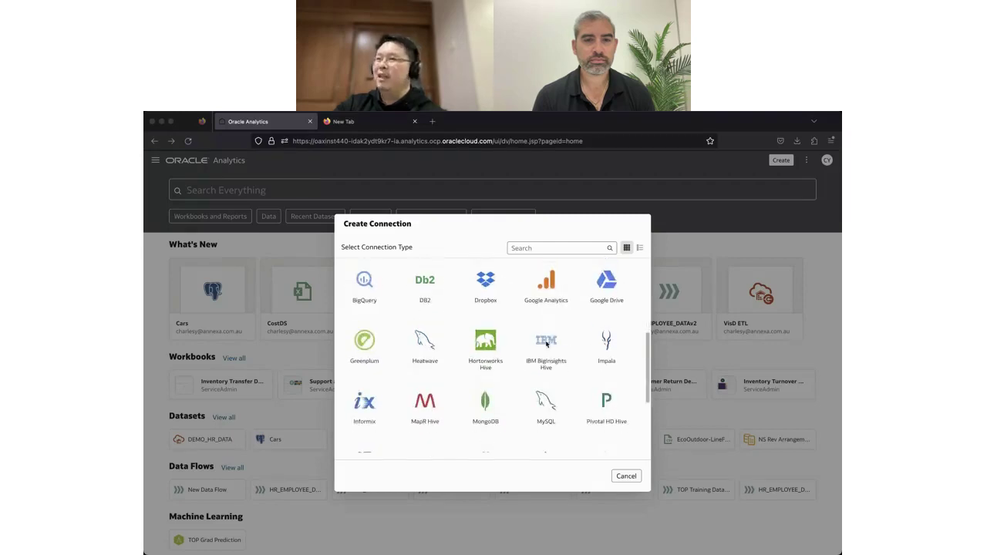
{"action": "scroll", "coordinate": [547, 344], "scroll_direction": "down", "scroll_amount": 2}
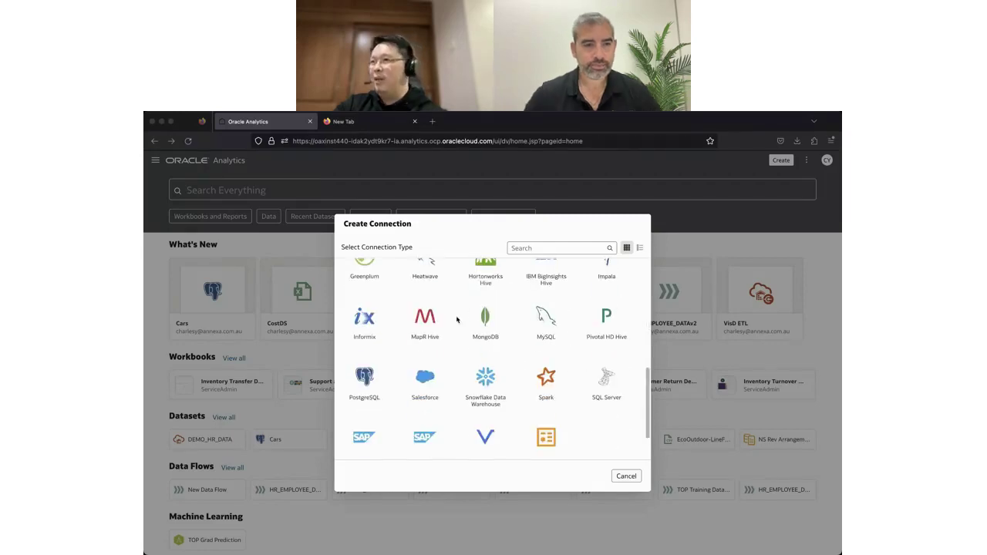
{"action": "scroll", "coordinate": [512, 340], "scroll_direction": "down", "scroll_amount": 1}
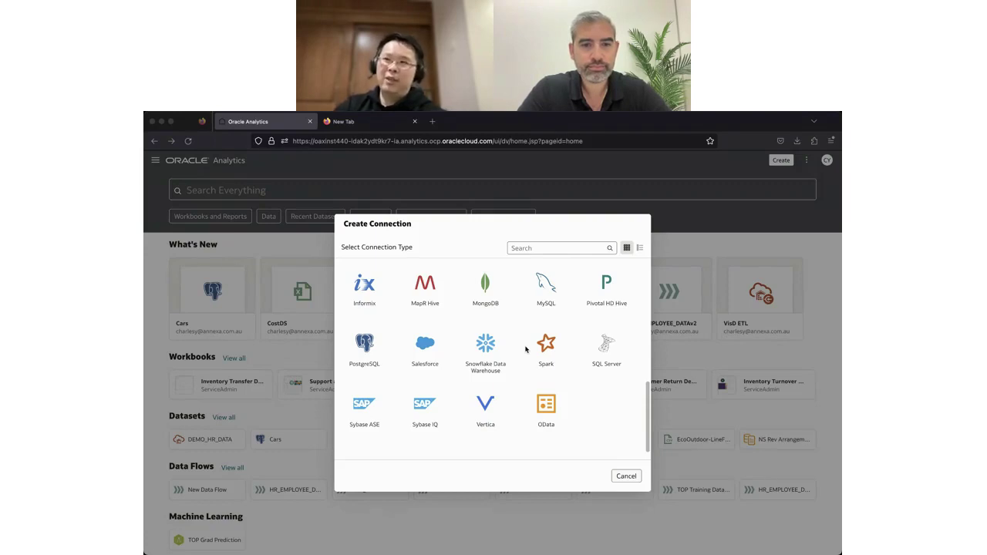
{"action": "left_click", "coordinate": [624, 478]}
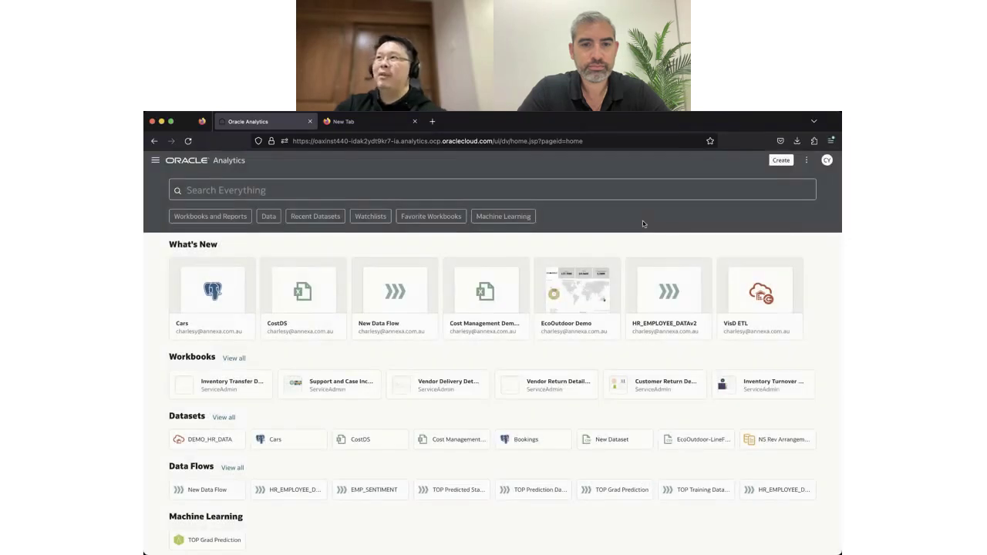
- Create a new dataset from the file Cost Management Demo Expense Summary - Finance Manager.xlsx, using its Expenses sheet
{"action": "left_click", "coordinate": [781, 161]}
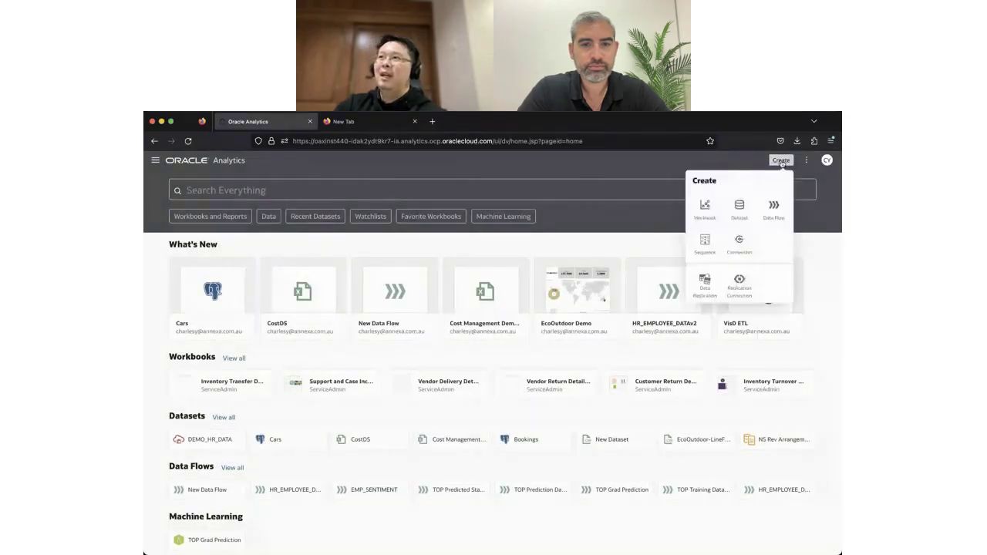
{"action": "left_click", "coordinate": [739, 215]}
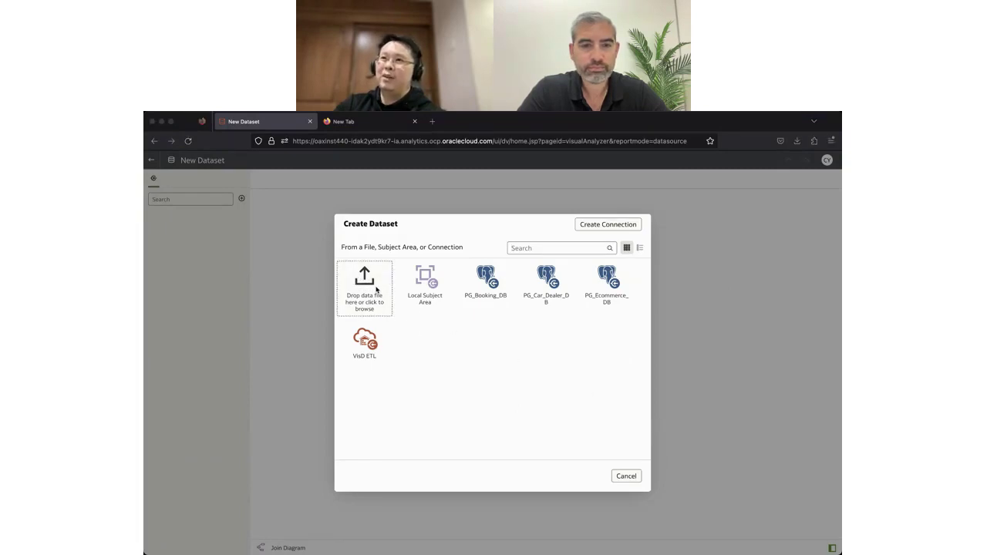
{"action": "left_click_drag", "start_coordinate": [376, 290], "coordinate": [362, 288]}
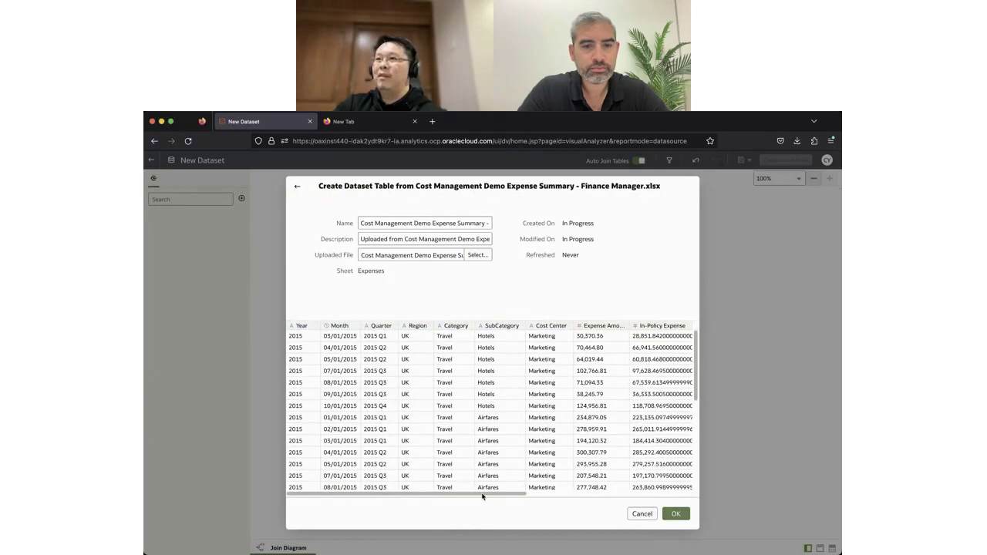
{"action": "scroll", "coordinate": [484, 497], "scroll_direction": "right", "scroll_amount": 2}
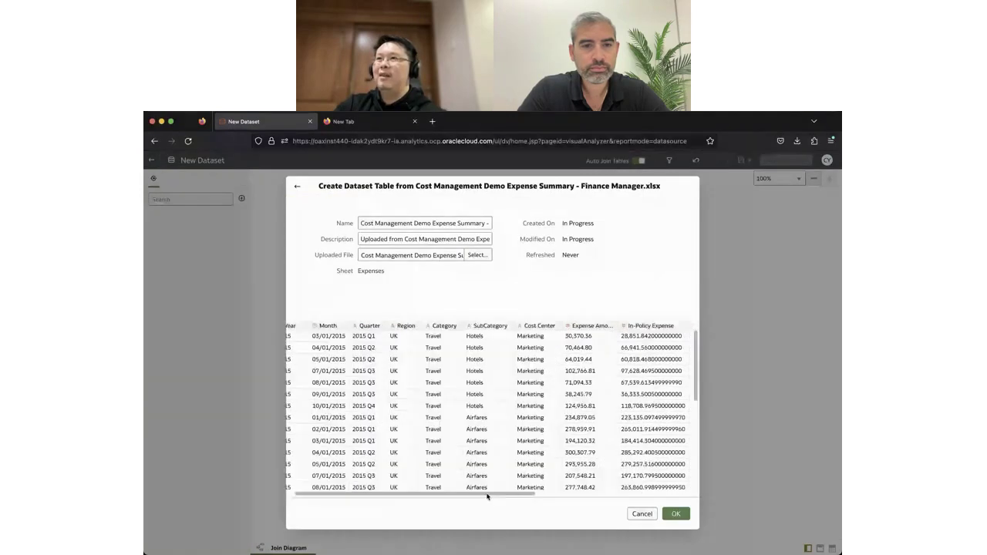
{"action": "scroll", "coordinate": [486, 497], "scroll_direction": "left", "scroll_amount": 2}
{"action": "left_click", "coordinate": [675, 515]}
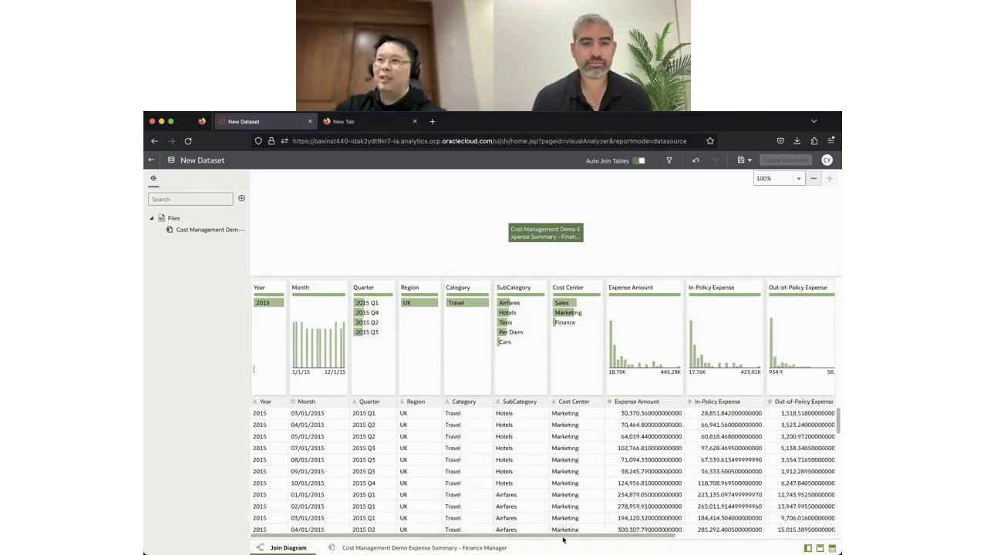
- Open the expense summary table for preparation, apply the recommendation to extract Year from Month, and select the extracted column
{"action": "mouse_move", "coordinate": [563, 540]}
{"action": "left_mouse_down"}
{"action": "mouse_move", "coordinate": [661, 536]}
{"action": "mouse_move", "coordinate": [563, 539]}
{"action": "left_mouse_up"}
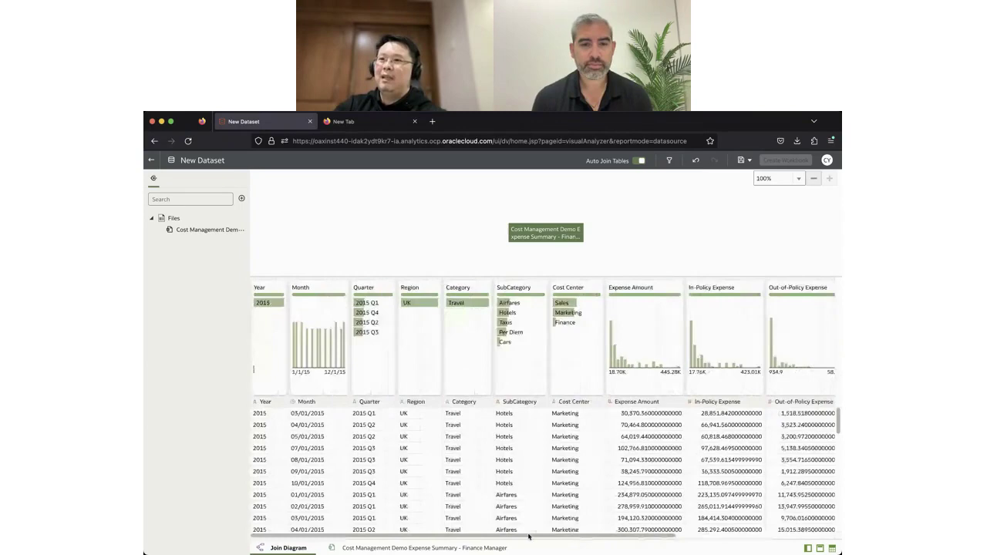
{"action": "left_click", "coordinate": [392, 548]}
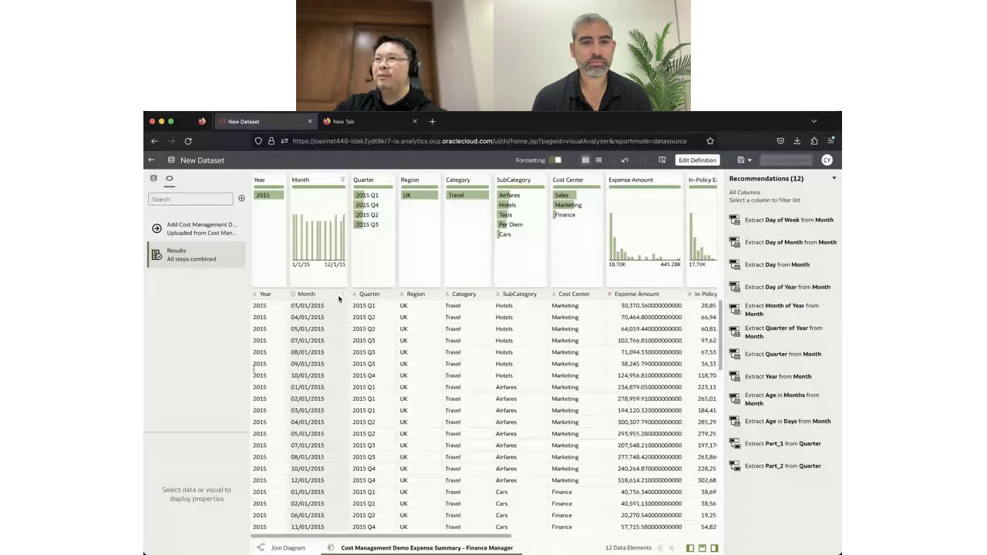
{"action": "left_click", "coordinate": [322, 350]}
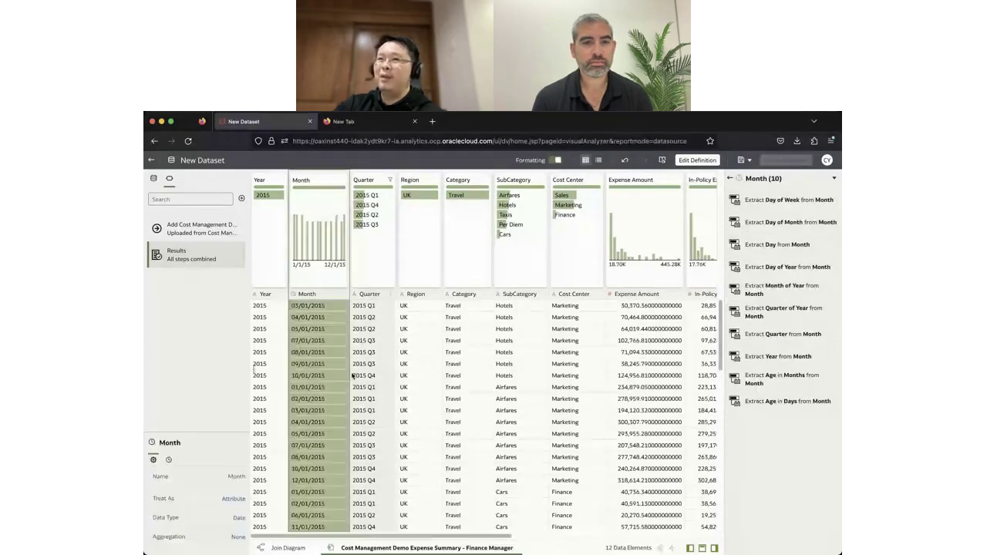
{"action": "left_click", "coordinate": [326, 298]}
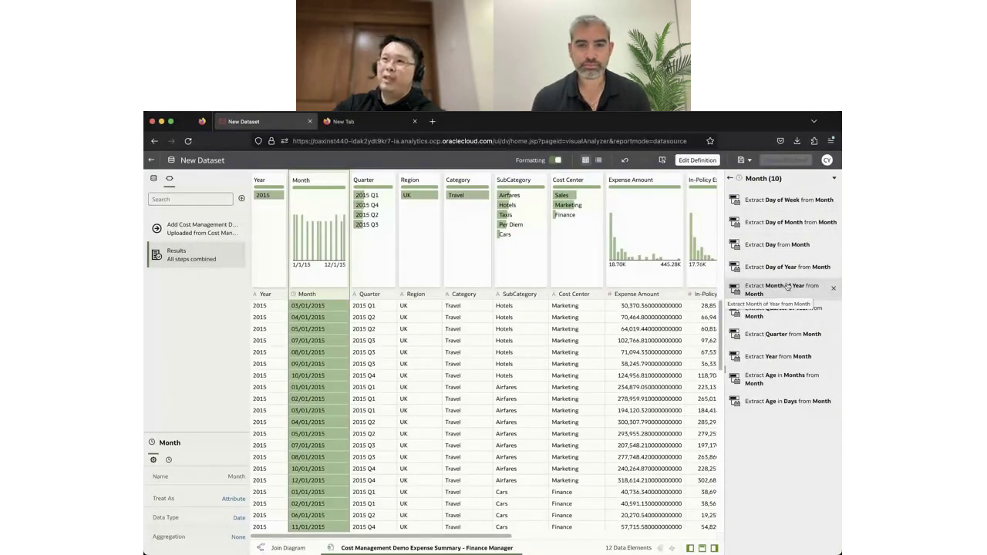
{"action": "left_click", "coordinate": [755, 359]}
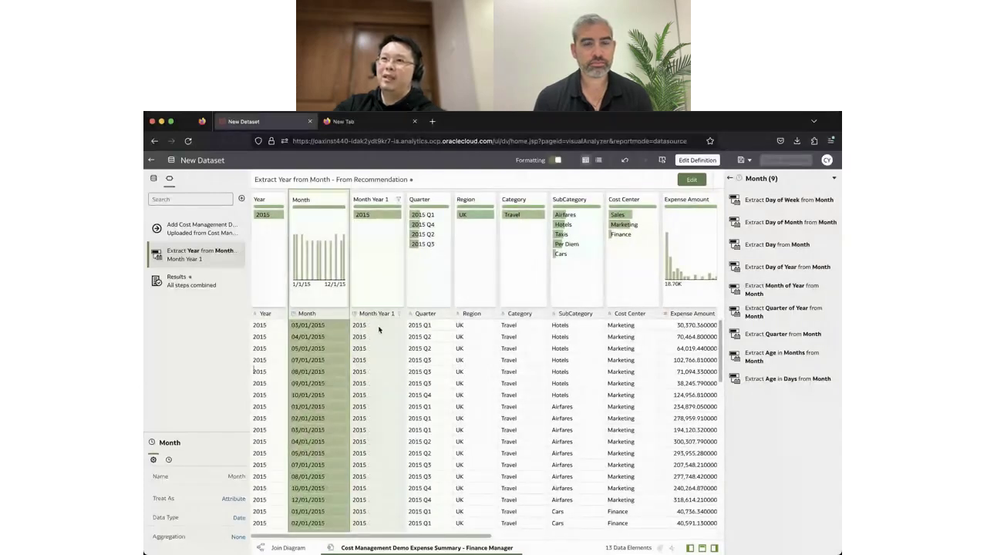
{"action": "left_click", "coordinate": [378, 328]}
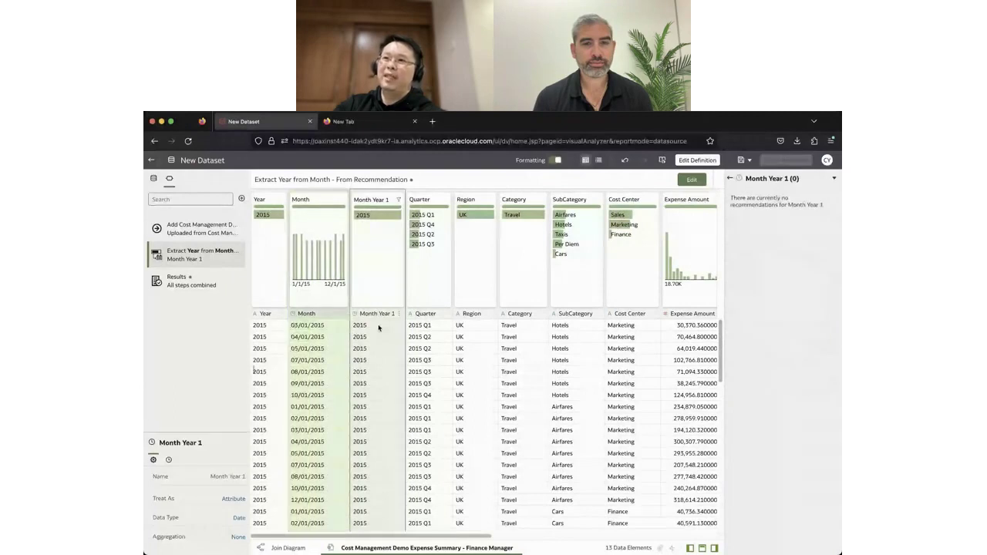
{"action": "left_click", "coordinate": [372, 400]}
- Start a calculated column from Expense Amount, name it Sum and validate its calculation
{"action": "scroll", "coordinate": [434, 539], "scroll_direction": "right", "scroll_amount": 5}
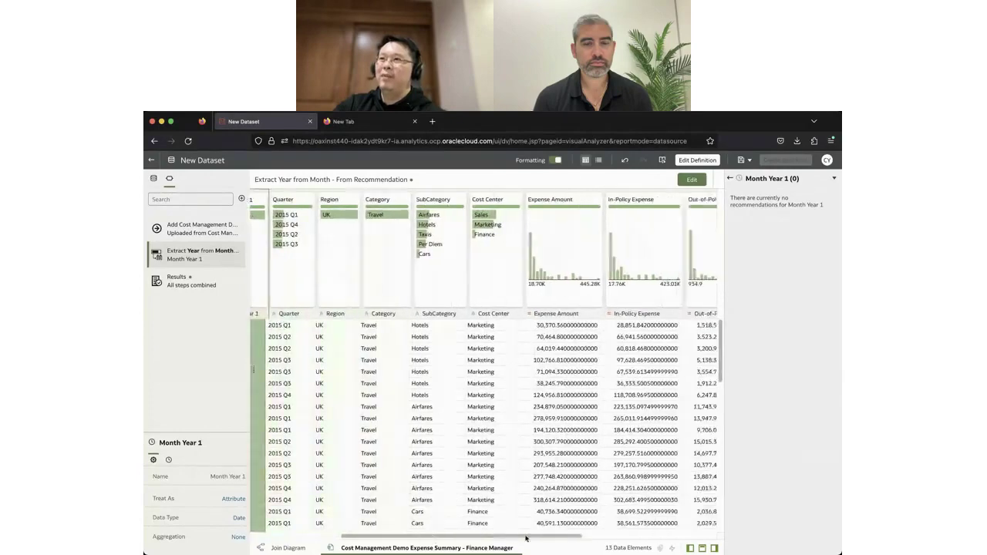
{"action": "left_click", "coordinate": [466, 317]}
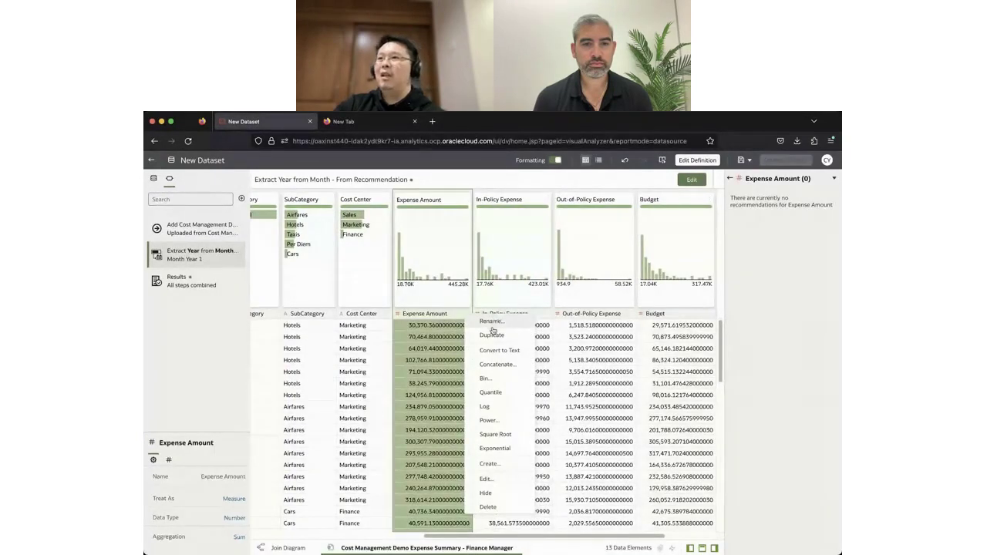
{"action": "left_click", "coordinate": [494, 465]}
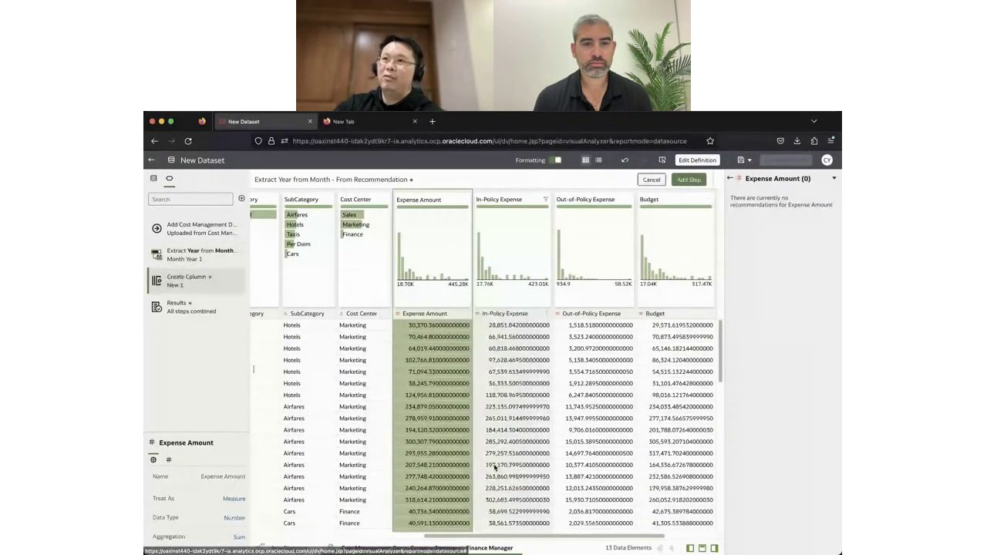
{"action": "triple_click", "coordinate": [340, 207]}
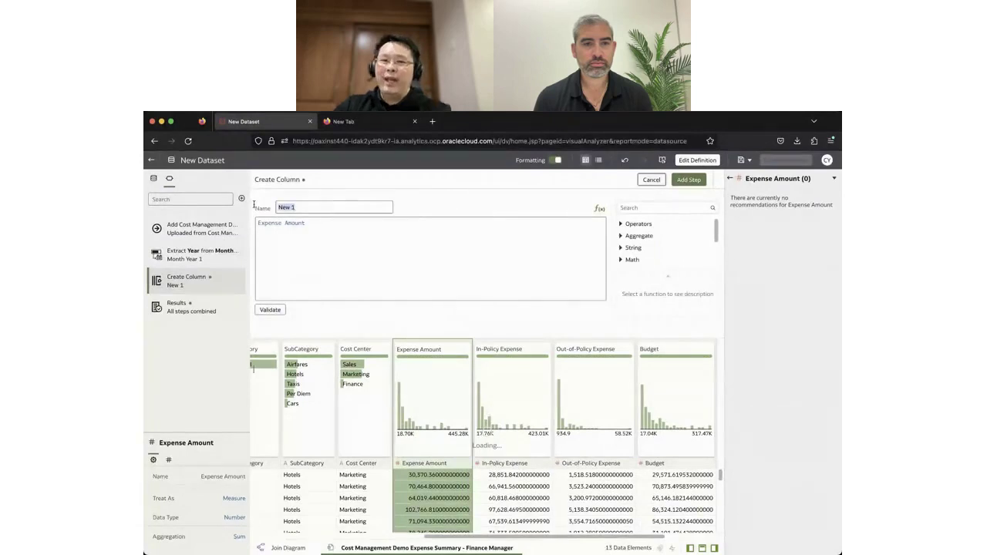
{"action": "type", "text": "Sum"}
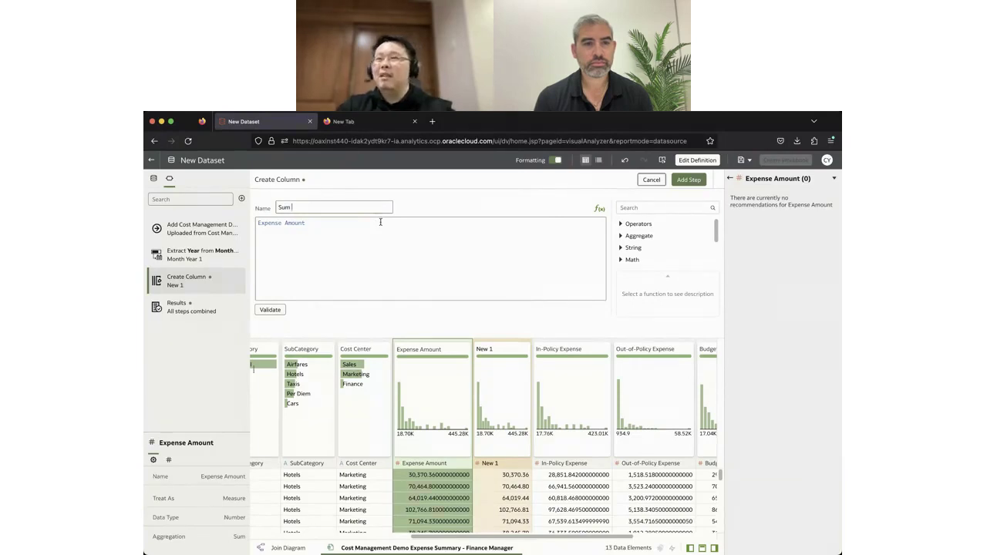
{"action": "key", "text": "Return"}
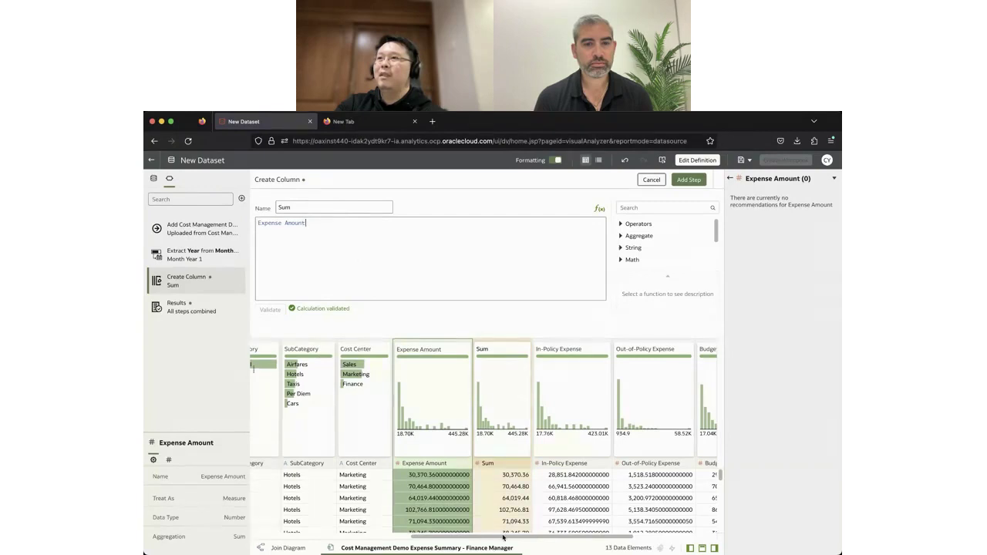
- Extend the calculation to add the Previous Year - Amount column to Expense Amount
{"action": "mouse_move", "coordinate": [506, 538]}
{"action": "left_mouse_down"}
{"action": "mouse_move", "coordinate": [598, 538]}
{"action": "mouse_move", "coordinate": [495, 538]}
{"action": "mouse_move", "coordinate": [512, 538]}
{"action": "left_mouse_up"}
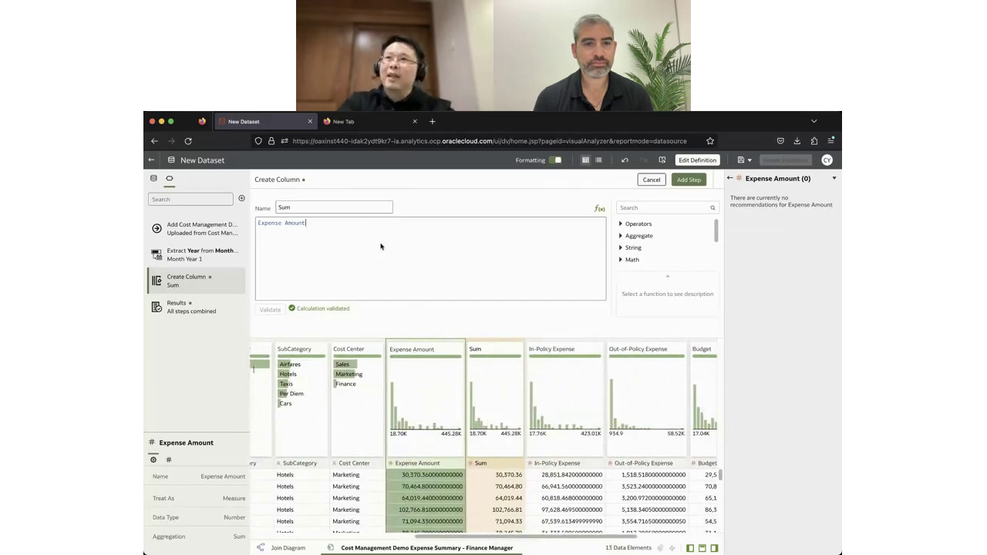
{"action": "type", "text": "+"}
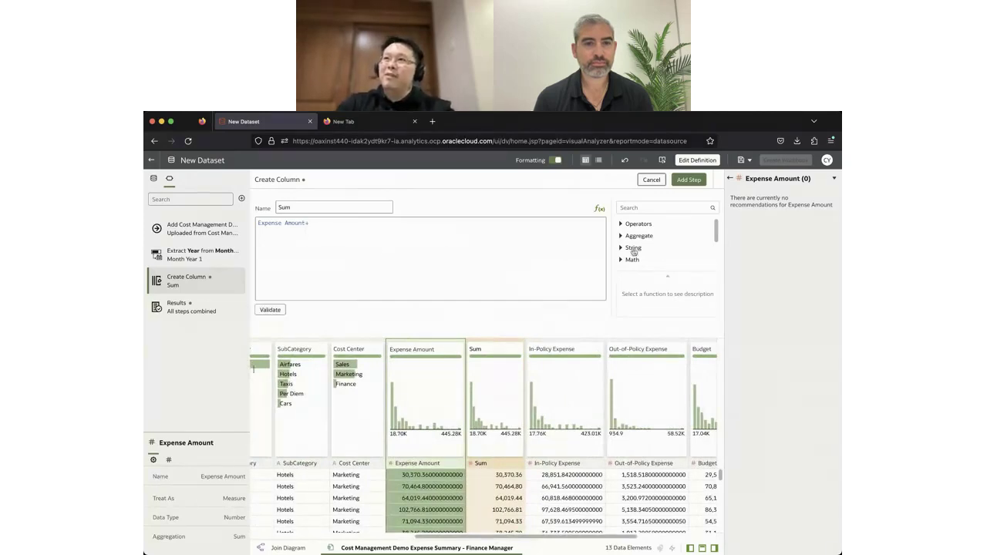
{"action": "scroll", "coordinate": [655, 249], "scroll_direction": "down", "scroll_amount": 3}
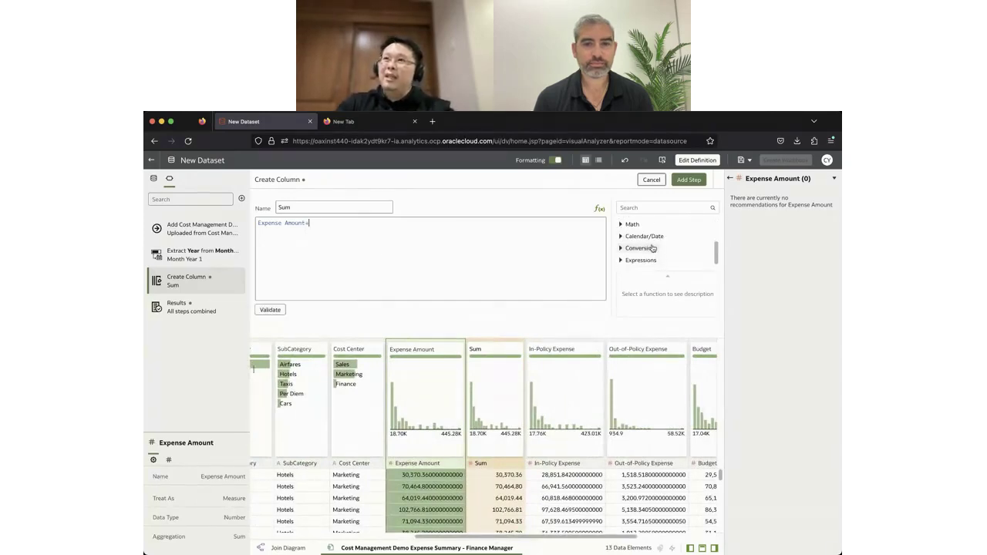
{"action": "scroll", "coordinate": [654, 248], "scroll_direction": "up", "scroll_amount": 3}
{"action": "scroll", "coordinate": [494, 394], "scroll_direction": "right", "scroll_amount": 3}
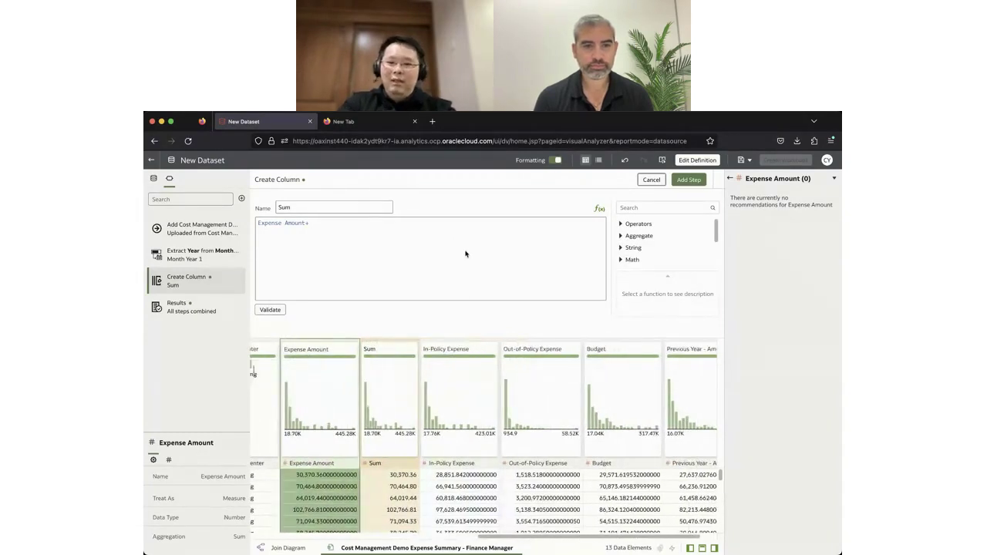
{"action": "type", "text": "previous"}
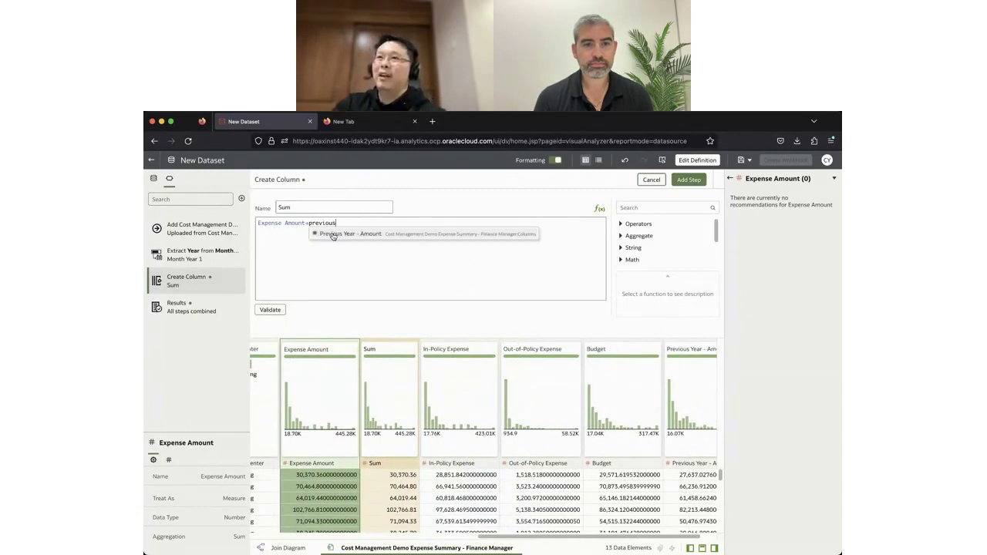
{"action": "left_click", "coordinate": [333, 234]}
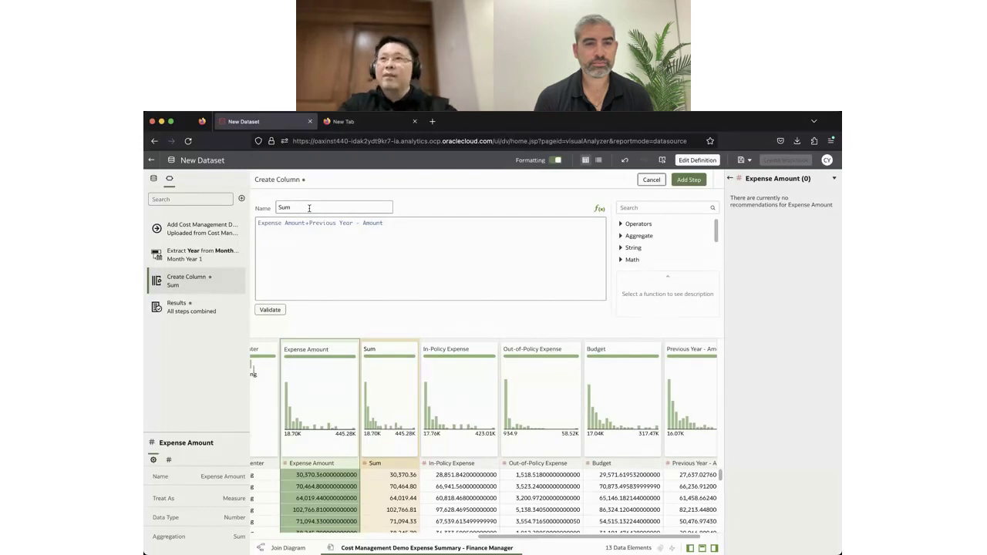
- Name the calculated column Sum Expenses, validate the calculation and add it as a preparation step
{"action": "type", "text": "nses"}
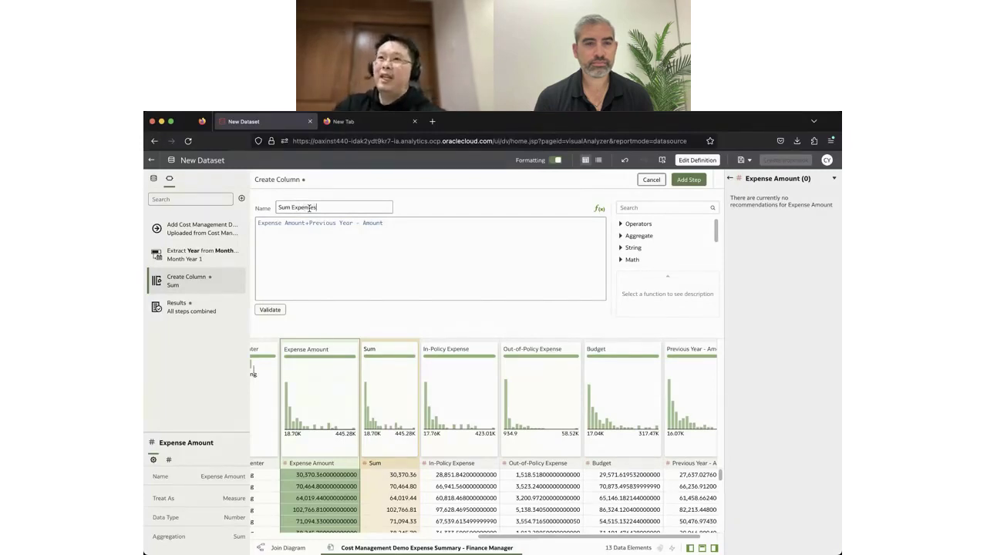
{"action": "left_click", "coordinate": [271, 310]}
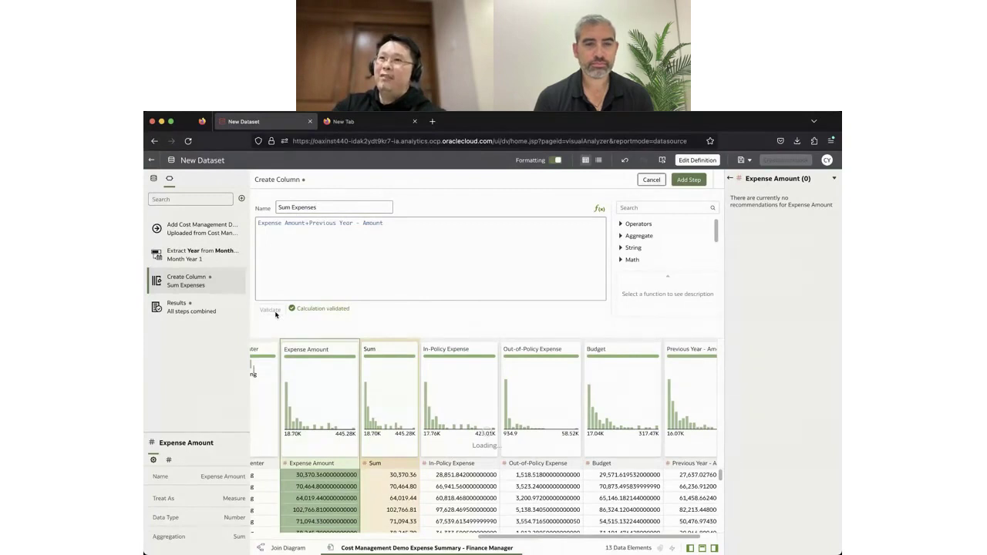
{"action": "left_click", "coordinate": [690, 181]}
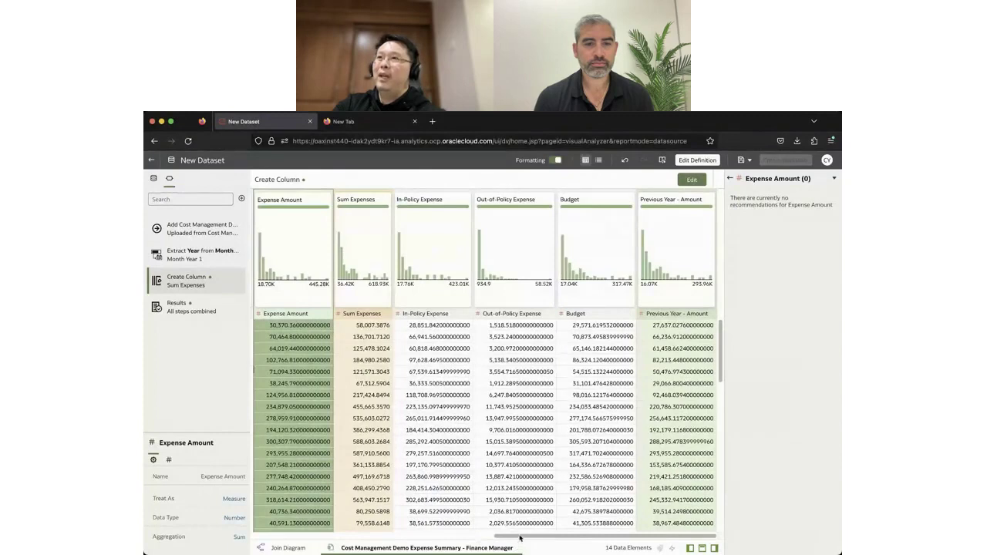
- Select the new Sum Expenses column and examine its distribution and row values
{"action": "left_click", "coordinate": [357, 231]}
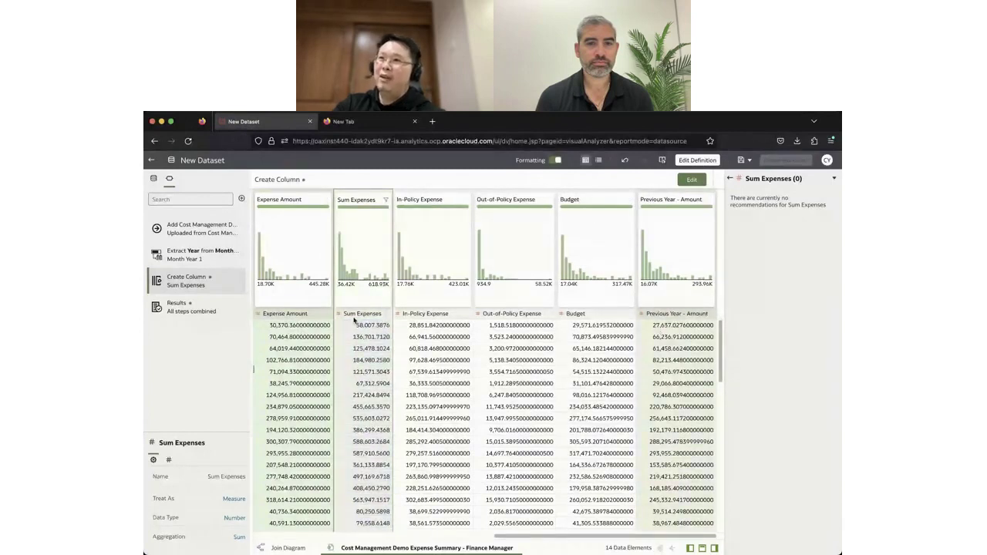
{"action": "left_click", "coordinate": [366, 376]}
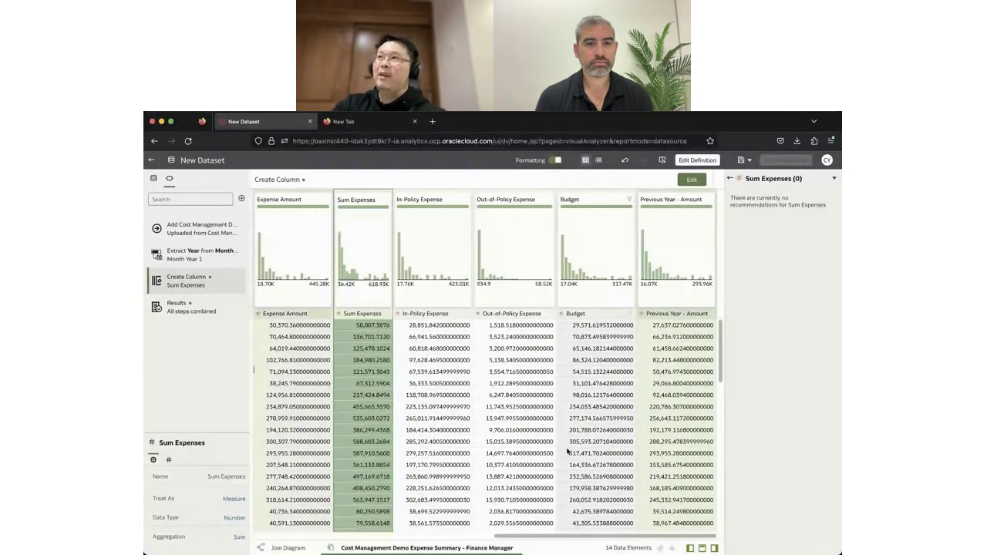
{"action": "left_click", "coordinate": [368, 316]}
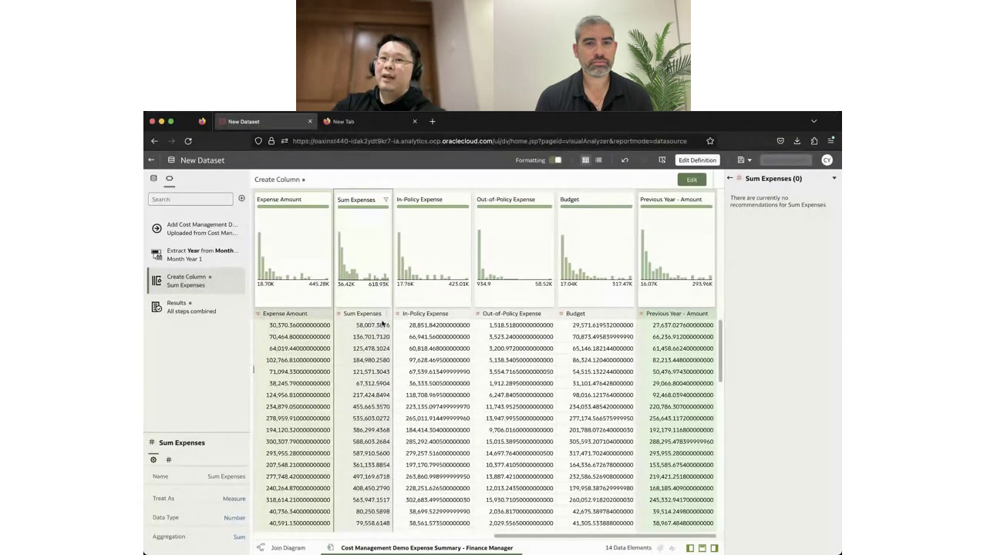
{"action": "left_click", "coordinate": [386, 325]}
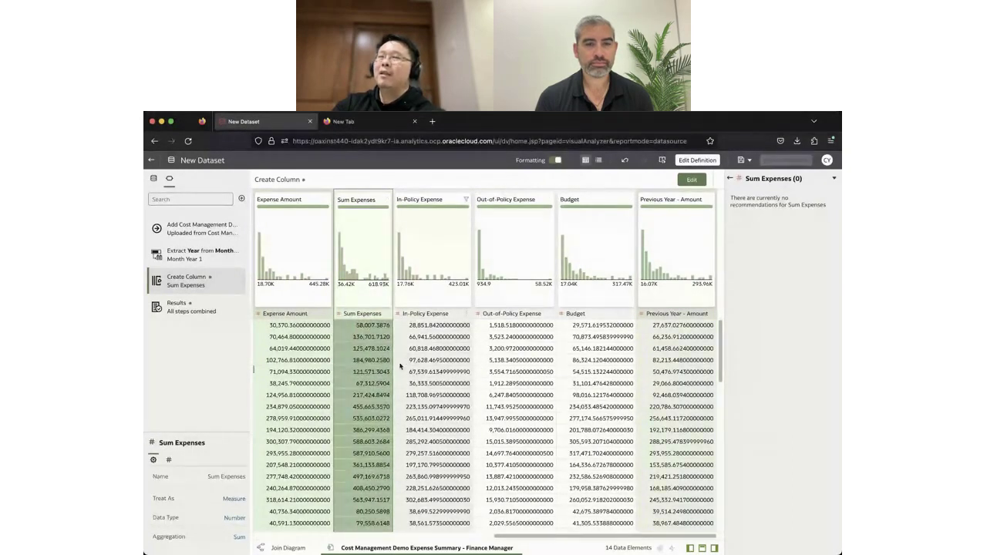
{"action": "left_click", "coordinate": [350, 367]}
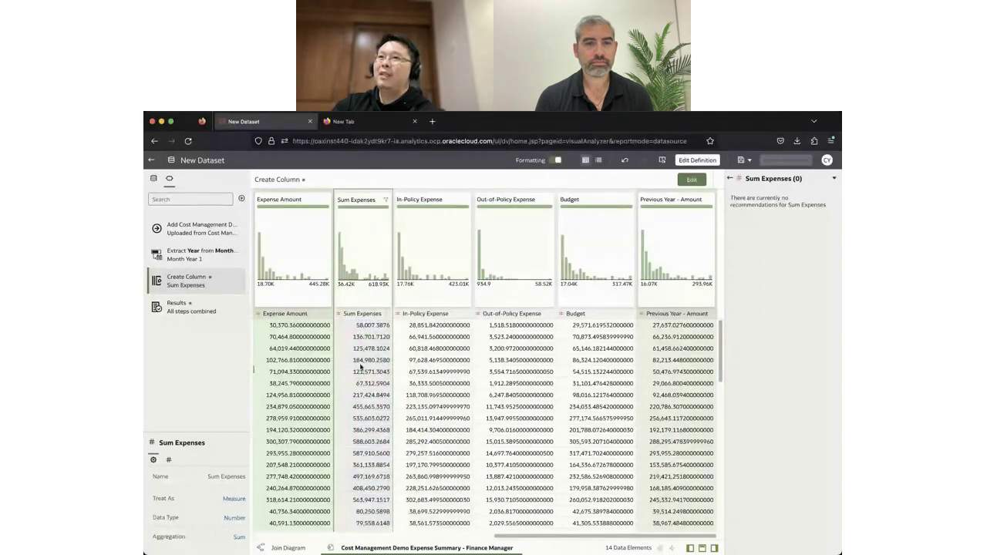
{"action": "left_click", "coordinate": [349, 367]}
- Rename the dataset as Demo Dataset1 and save it under that name
{"action": "left_click", "coordinate": [243, 161]}
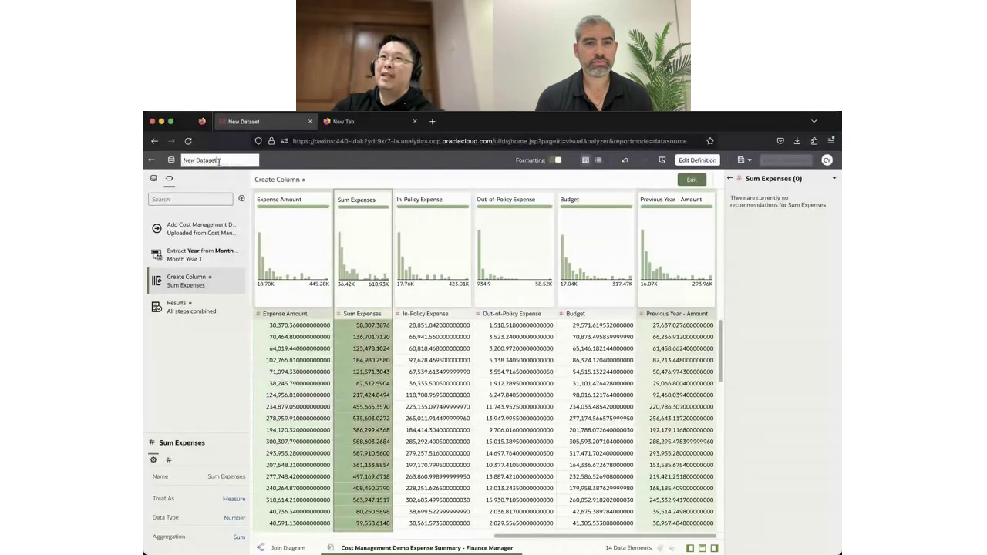
{"action": "left_click_drag", "start_coordinate": [219, 161], "coordinate": [172, 162]}
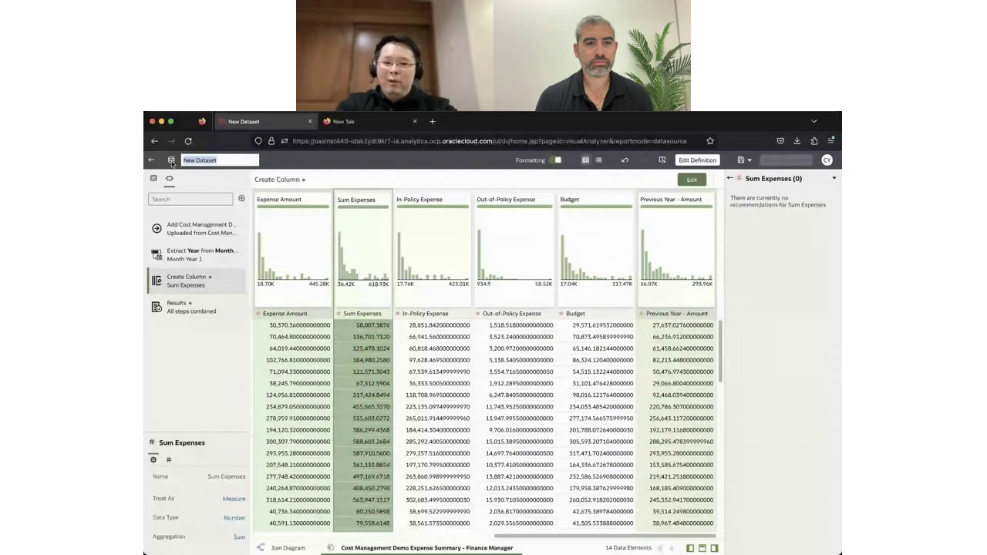
{"action": "type", "text": "Demo"}
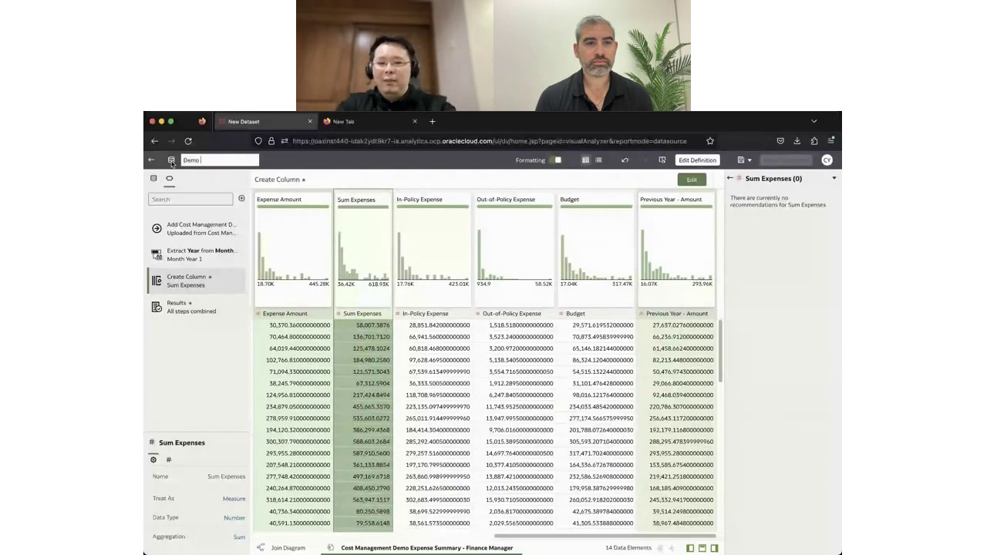
{"action": "type", "text": " Dataset1"}
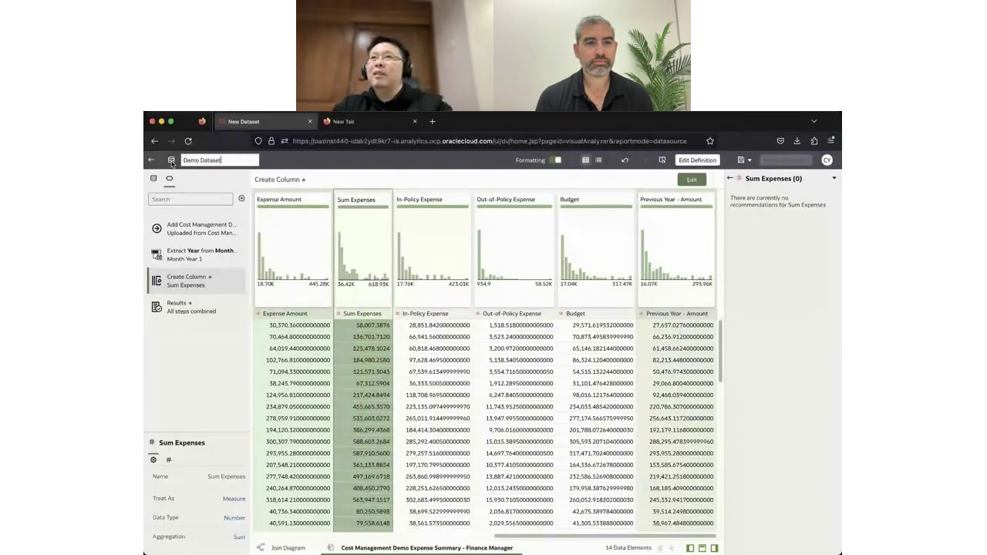
{"action": "left_click", "coordinate": [741, 162]}
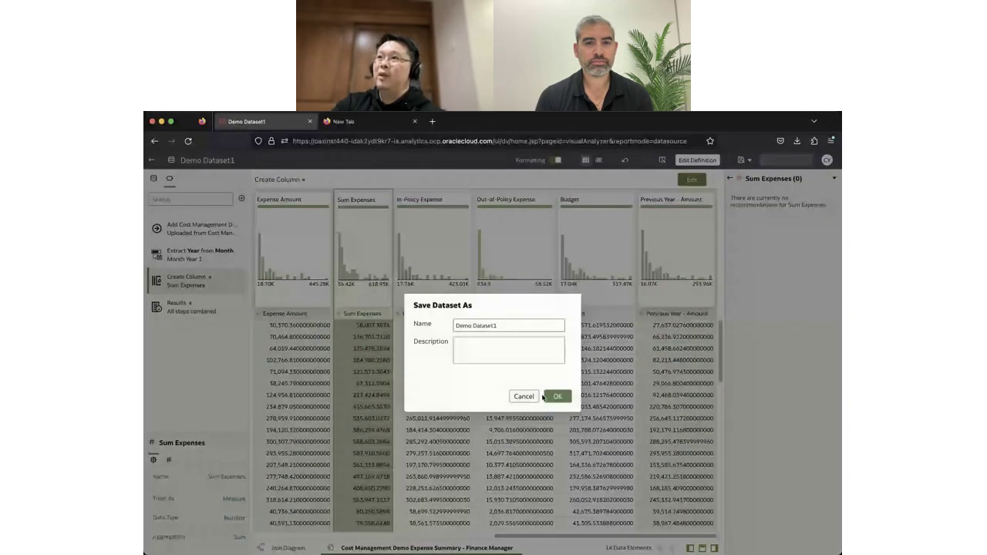
{"action": "left_click", "coordinate": [546, 396]}
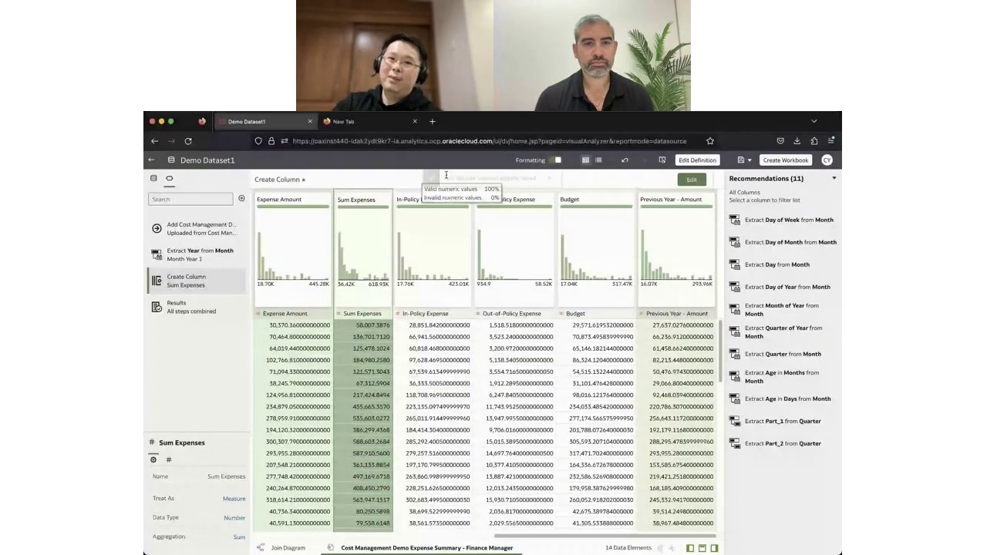
- Create a workbook from the saved dataset and open its automatic insights
{"action": "left_click", "coordinate": [784, 161]}
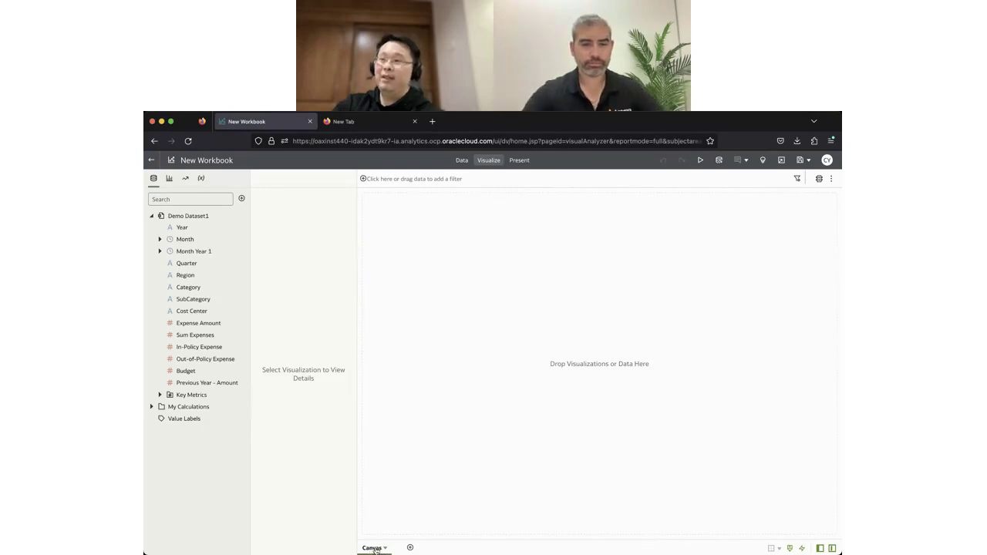
{"action": "left_click", "coordinate": [763, 160]}
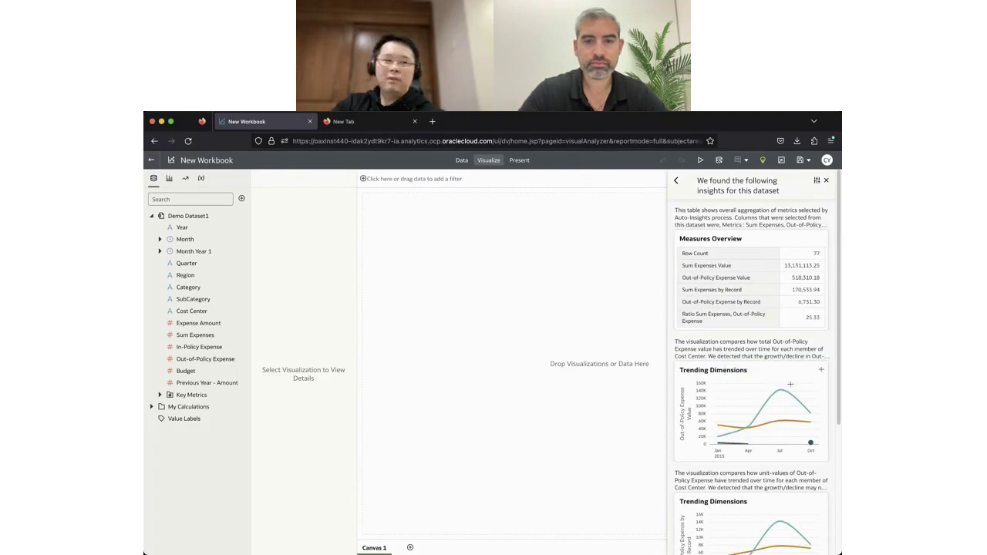
- Add the suggested first Trending Dimensions, Growth Contribution Bridge and 80/20 for Sum Expenses charts to the canvas
{"action": "left_click", "coordinate": [822, 369]}
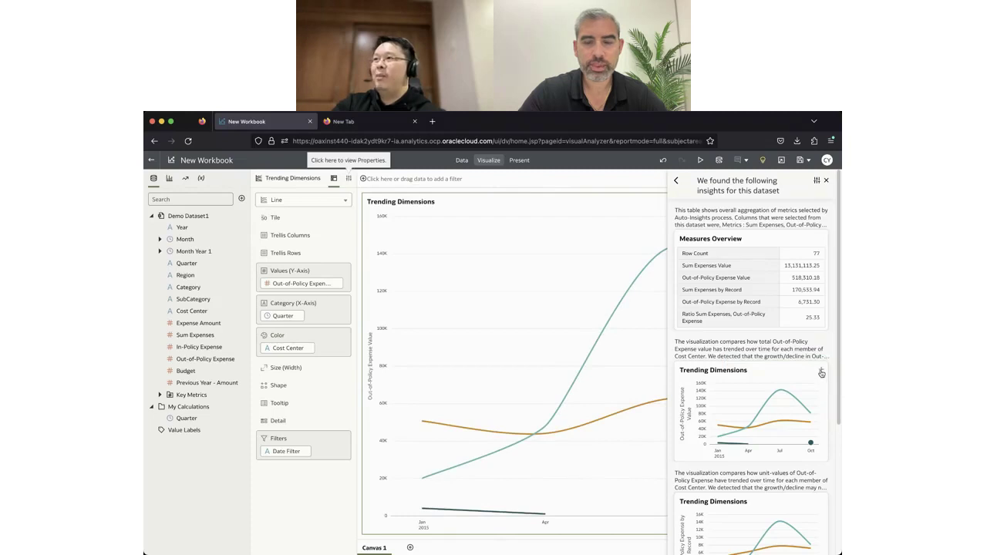
{"action": "scroll", "coordinate": [771, 409], "scroll_direction": "down", "scroll_amount": 1}
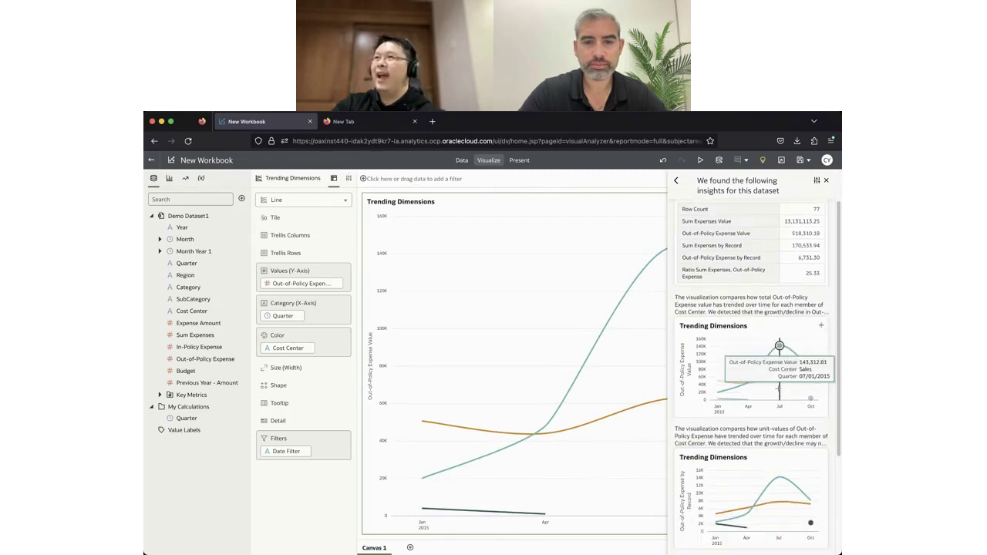
{"action": "scroll", "coordinate": [762, 418], "scroll_direction": "down", "scroll_amount": 4}
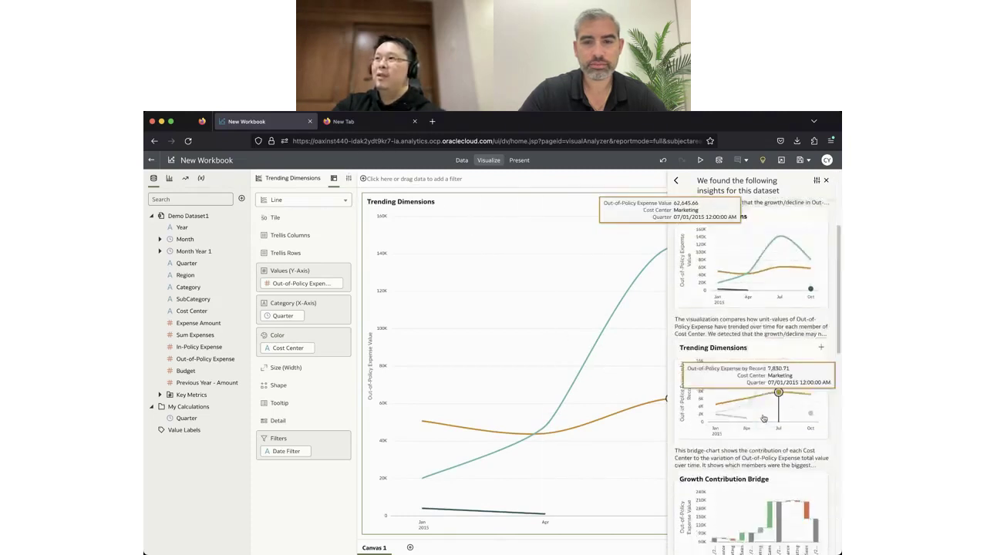
{"action": "left_click", "coordinate": [822, 412]}
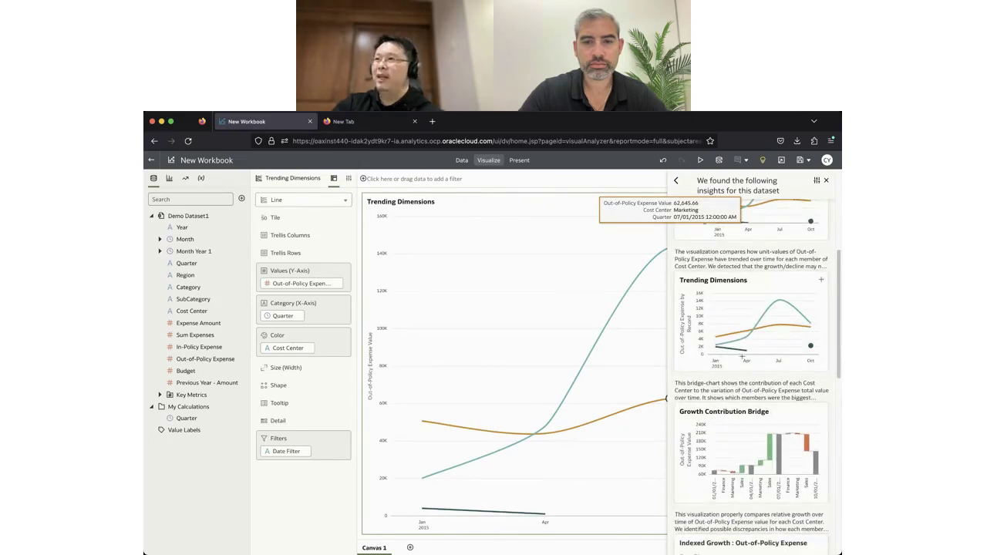
{"action": "scroll", "coordinate": [761, 420], "scroll_direction": "down", "scroll_amount": 3}
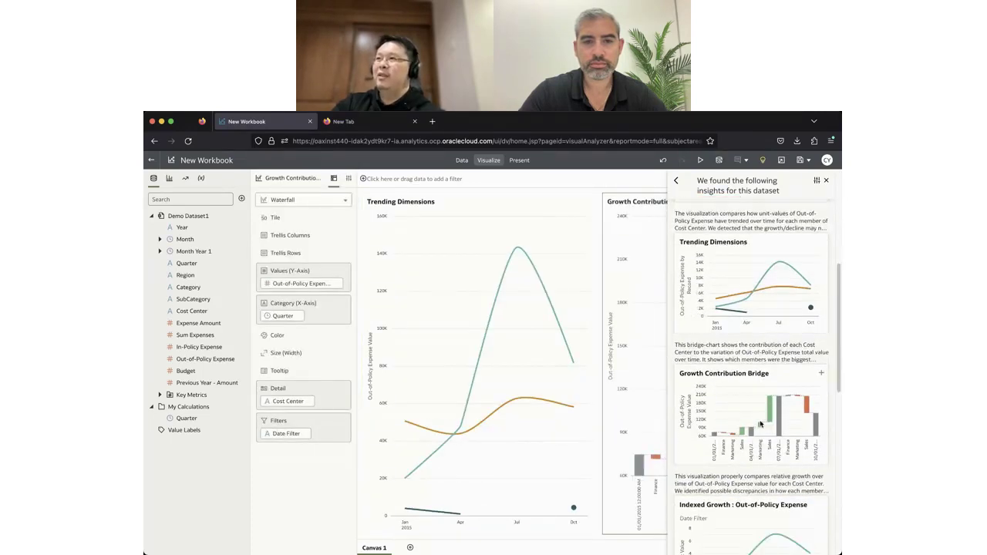
{"action": "scroll", "coordinate": [760, 420], "scroll_direction": "down", "scroll_amount": 3}
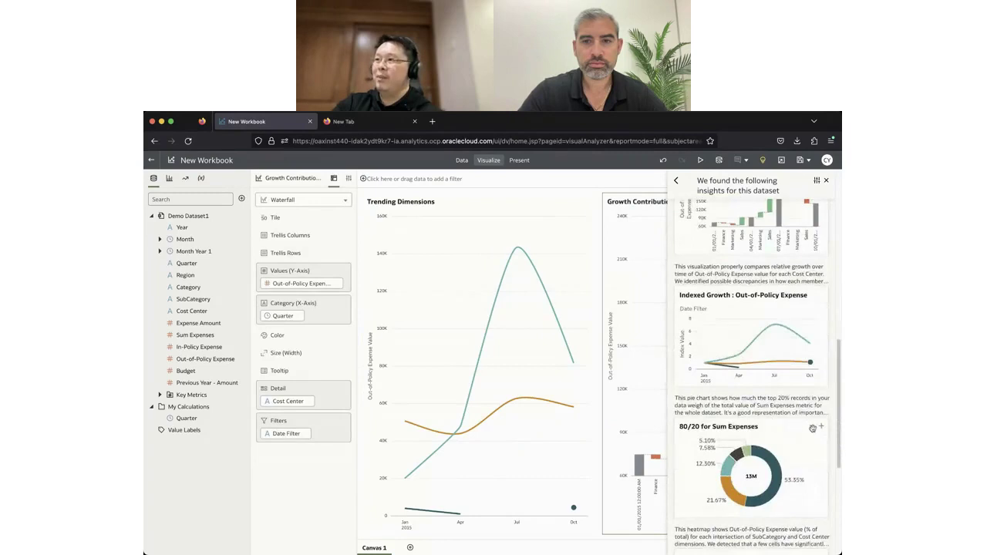
{"action": "left_click", "coordinate": [822, 428]}
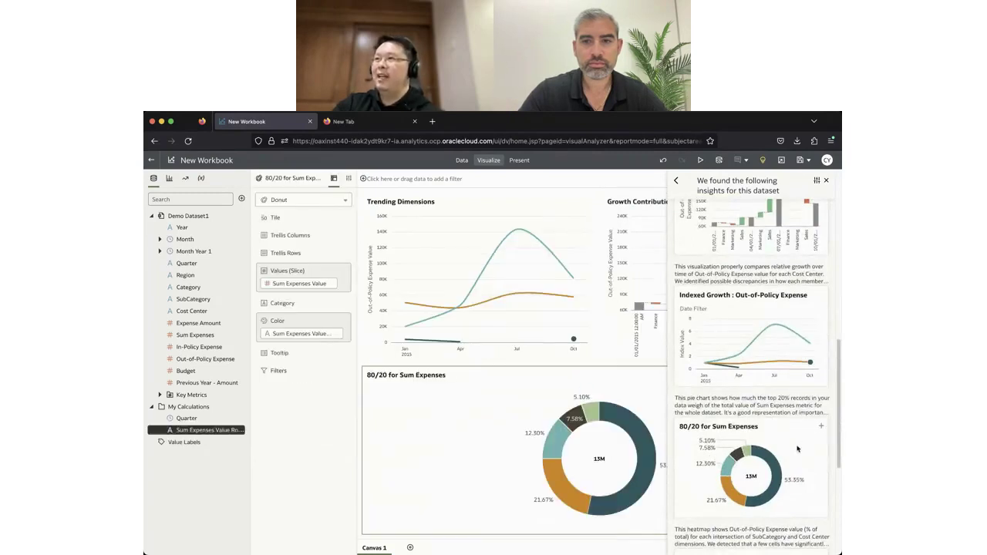
- Examine the remaining suggested insights, through to the Sum Expenses Value and indexed growth charts
{"action": "scroll", "coordinate": [786, 399], "scroll_direction": "down", "scroll_amount": 4}
{"action": "scroll", "coordinate": [780, 409], "scroll_direction": "down", "scroll_amount": 5}
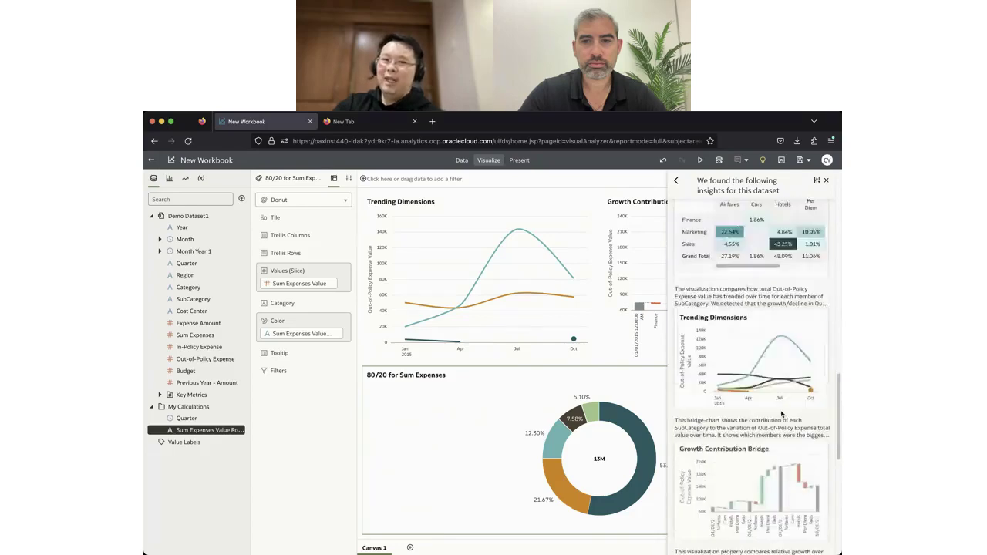
{"action": "scroll", "coordinate": [768, 411], "scroll_direction": "down", "scroll_amount": 7}
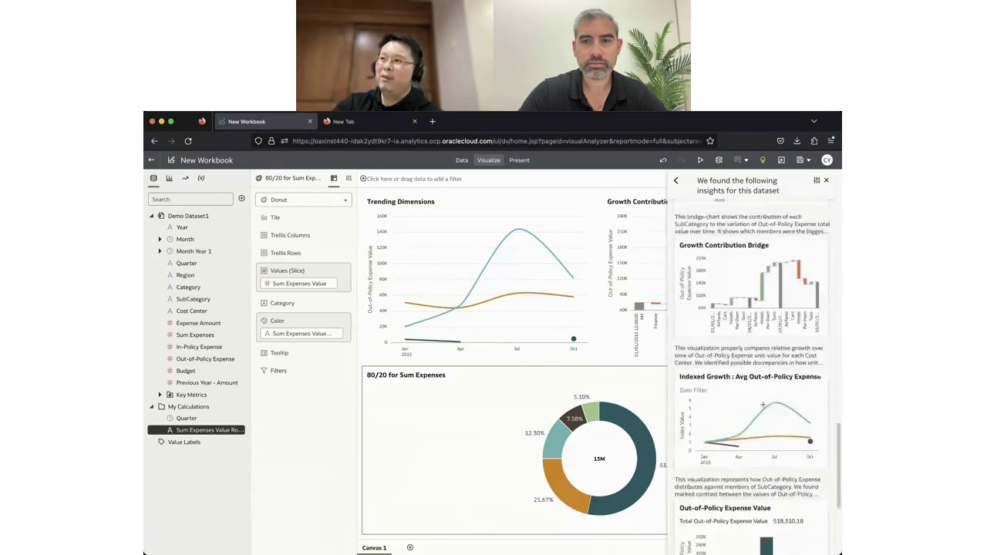
{"action": "scroll", "coordinate": [763, 406], "scroll_direction": "down", "scroll_amount": 15}
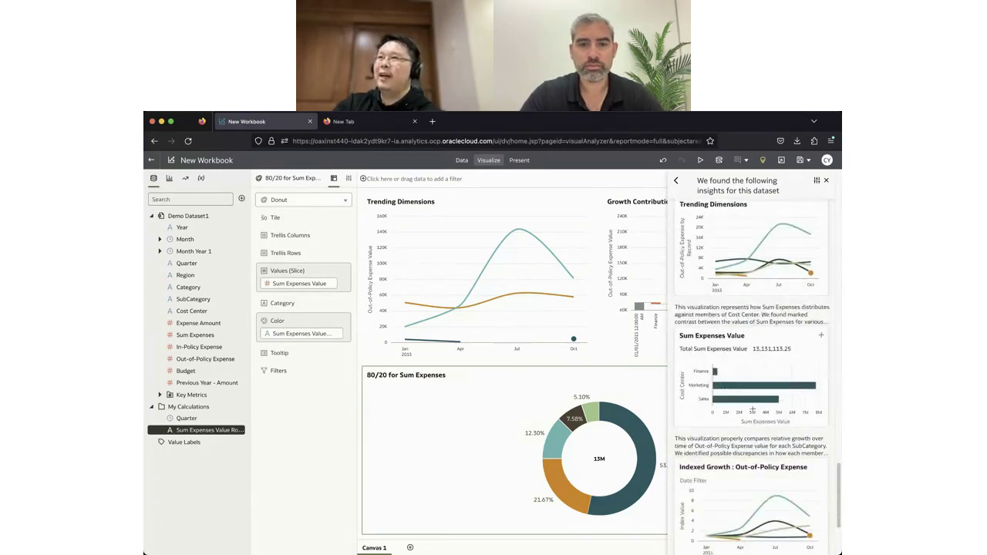
{"action": "mouse_move", "coordinate": [597, 419]}
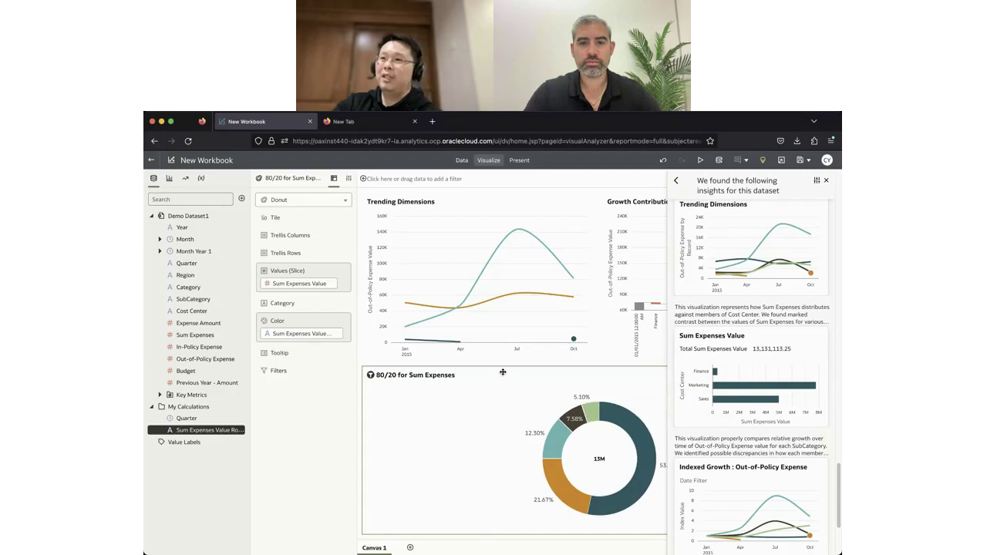
- Add a second canvas to the workbook and close the automatic insights
{"action": "left_click", "coordinate": [410, 547]}
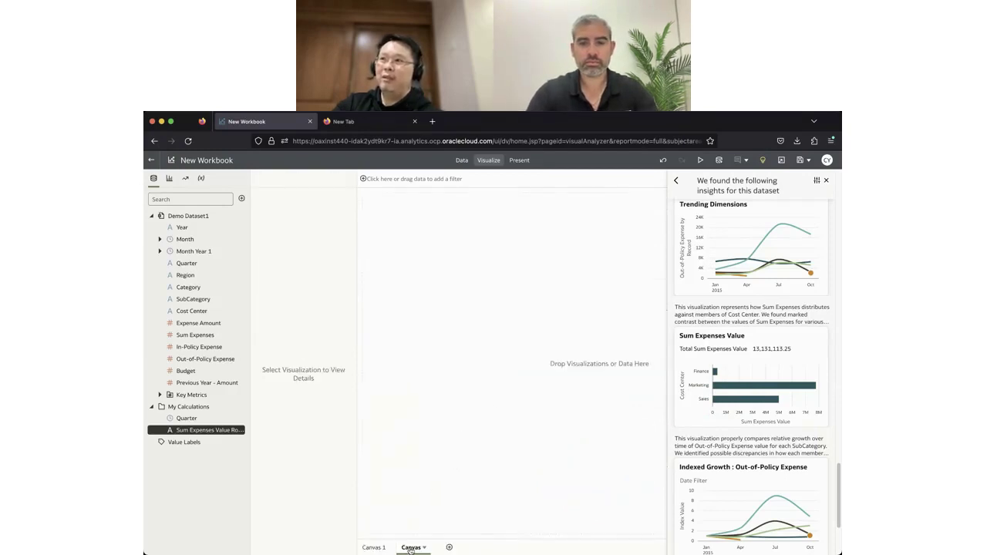
{"action": "left_click", "coordinate": [763, 160]}
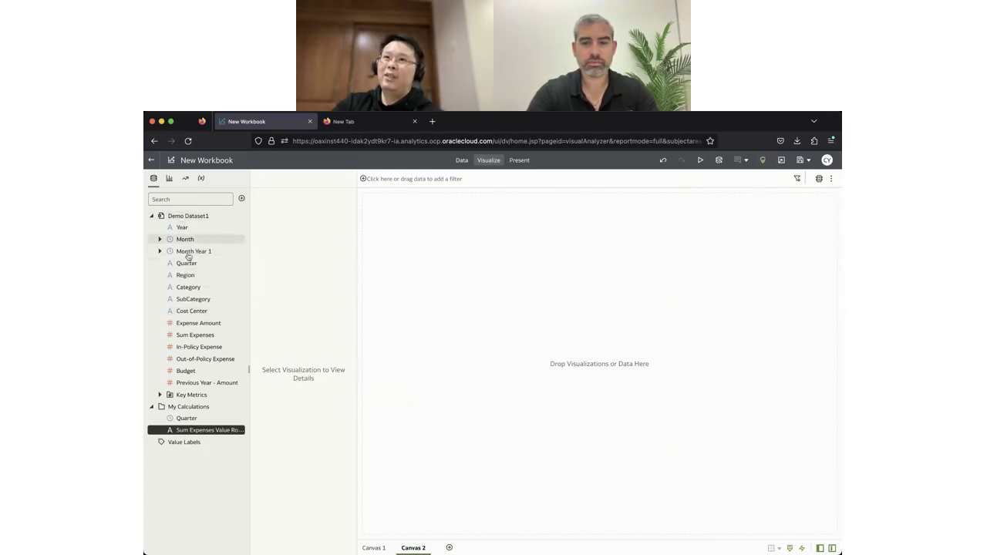
- Open the Explain analysis for Cost Center and mark its basic-facts donut chart for adding to the workbook
{"action": "right_click", "coordinate": [188, 314]}
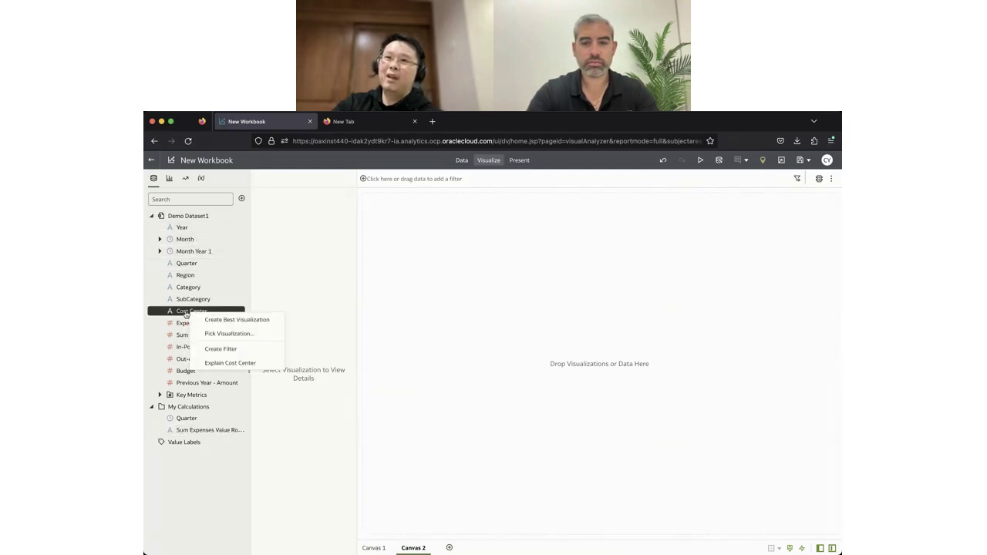
{"action": "left_click", "coordinate": [216, 364]}
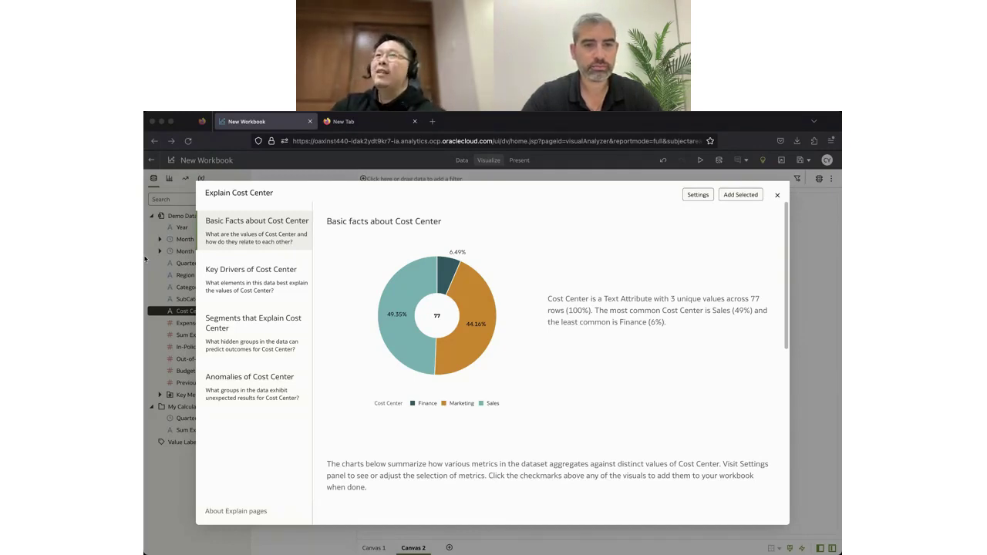
{"action": "left_click", "coordinate": [494, 191]}
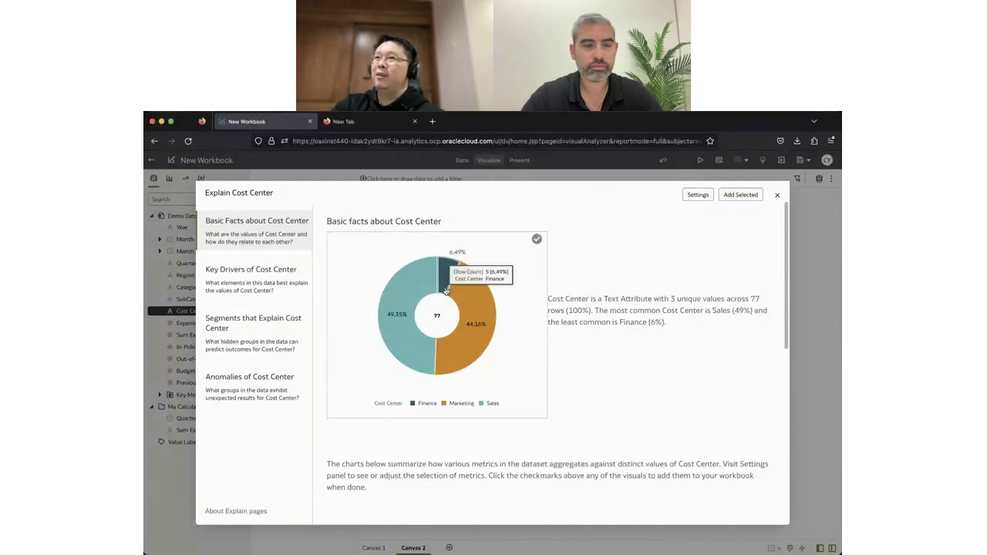
{"action": "mouse_move", "coordinate": [483, 293]}
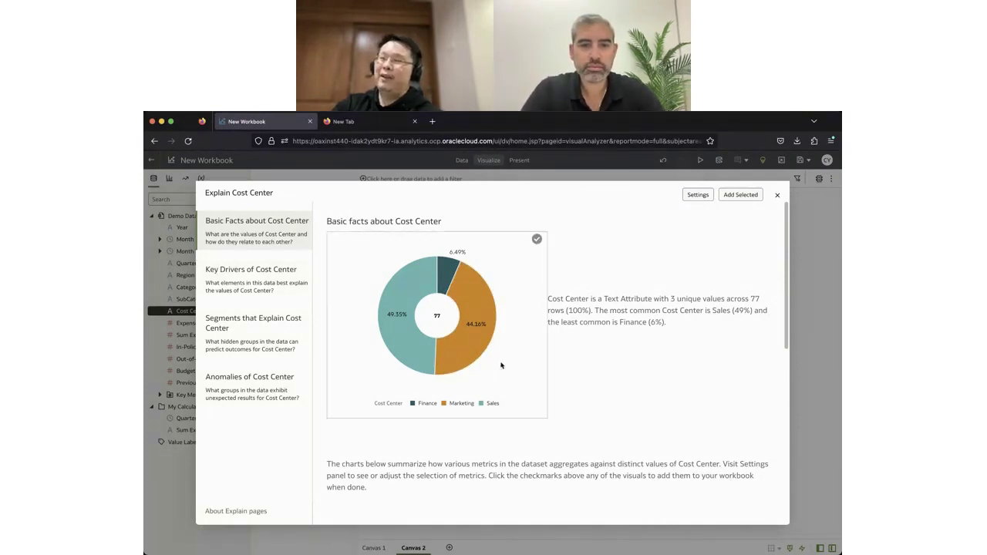
{"action": "left_click", "coordinate": [532, 242]}
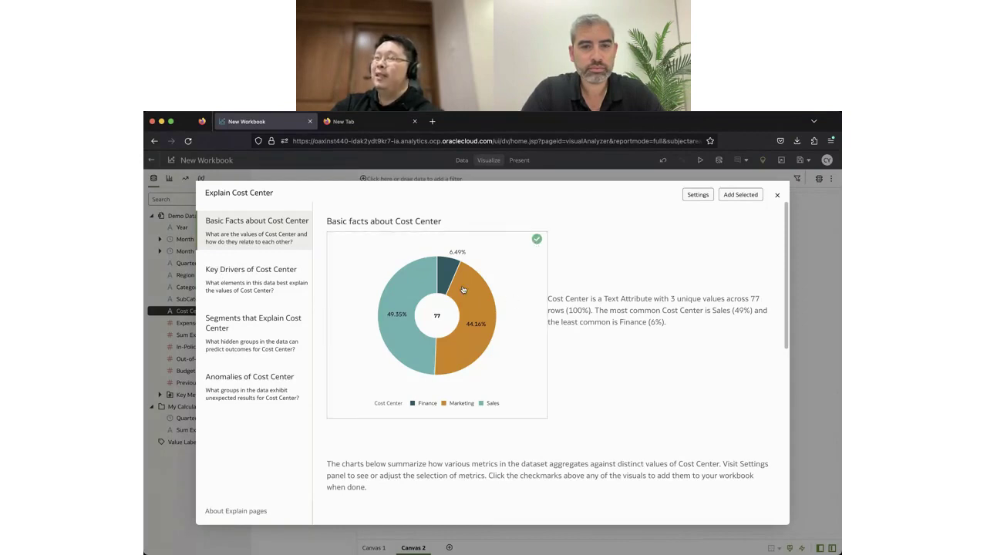
{"action": "mouse_move", "coordinate": [468, 312]}
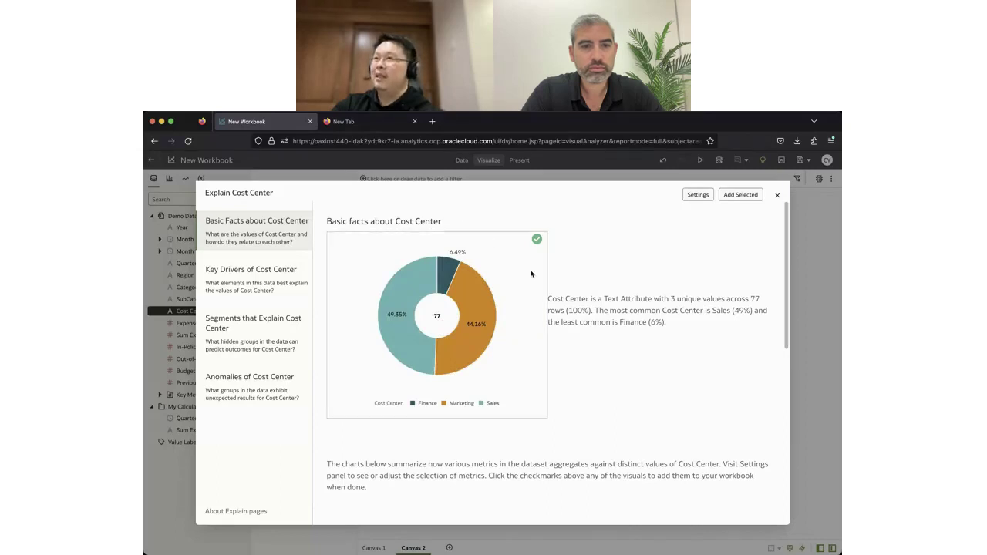
- Mark the Expense Amount and Previous Year - Amount bar charts among the basic facts about Cost Center
{"action": "scroll", "coordinate": [648, 371], "scroll_direction": "down", "scroll_amount": 3}
{"action": "scroll", "coordinate": [649, 372], "scroll_direction": "down", "scroll_amount": 3}
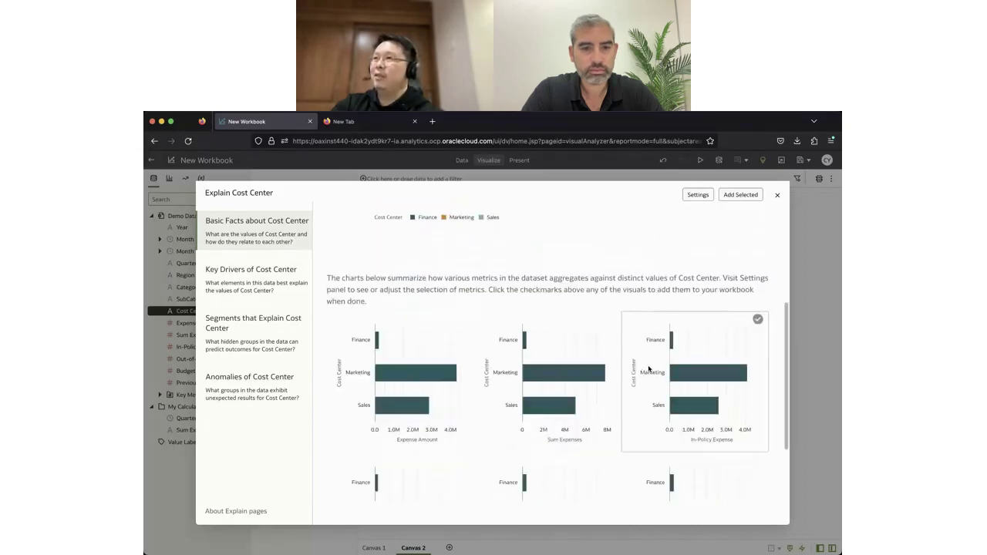
{"action": "scroll", "coordinate": [565, 366], "scroll_direction": "down", "scroll_amount": 1}
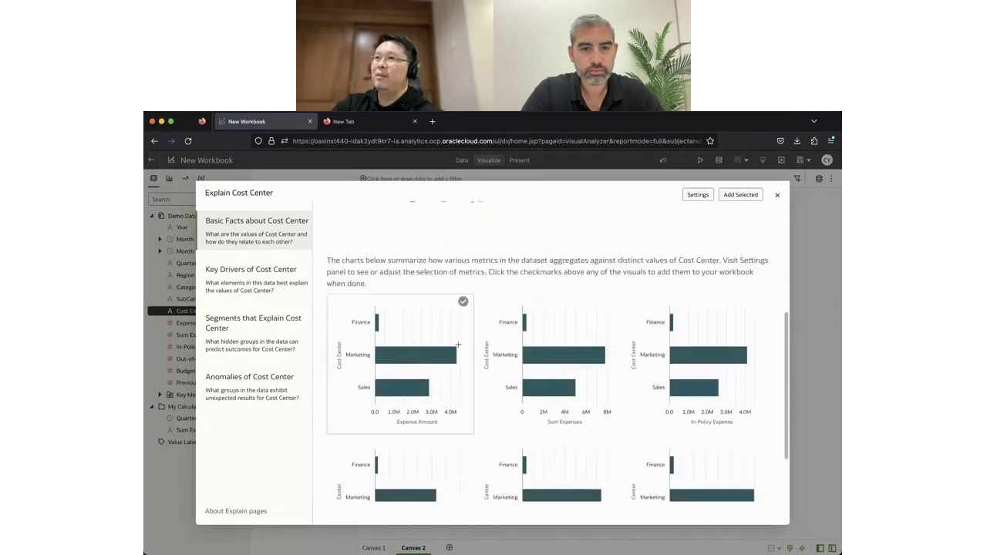
{"action": "left_click", "coordinate": [463, 301]}
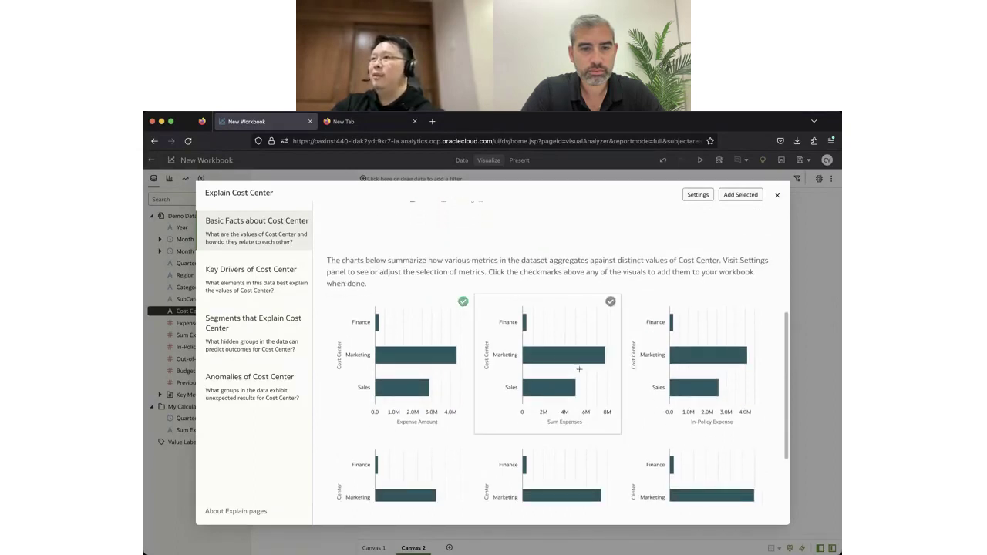
{"action": "scroll", "coordinate": [580, 369], "scroll_direction": "down", "scroll_amount": 2}
{"action": "scroll", "coordinate": [507, 362], "scroll_direction": "down", "scroll_amount": 2}
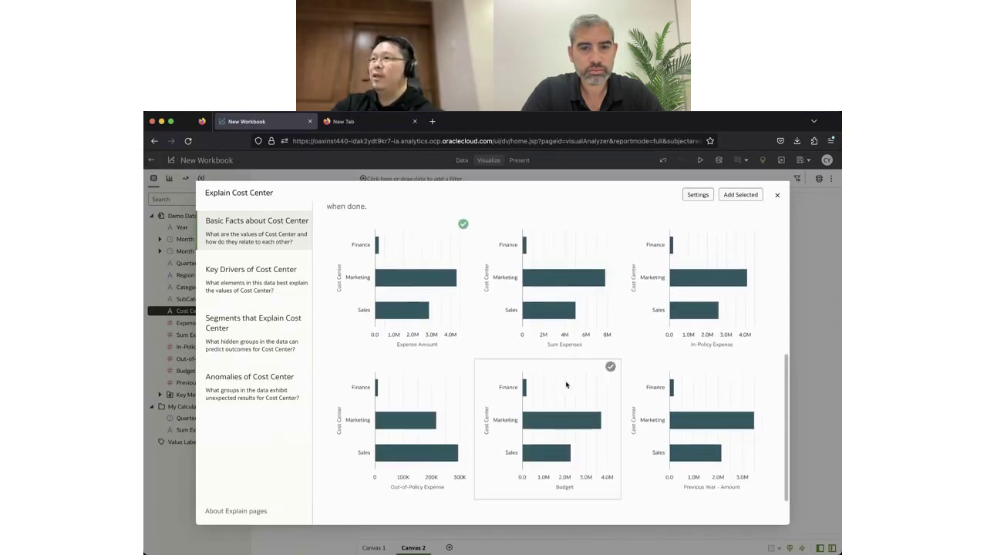
{"action": "left_click", "coordinate": [758, 368]}
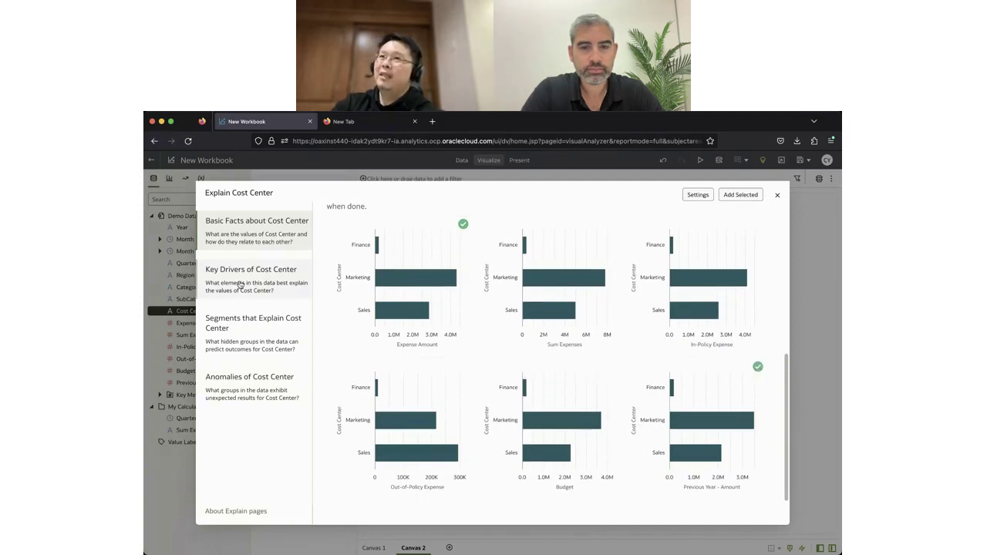
- Mark the SubCategory chart from the key drivers of Cost Center and add all marked charts to the workbook
{"action": "left_click", "coordinate": [262, 287]}
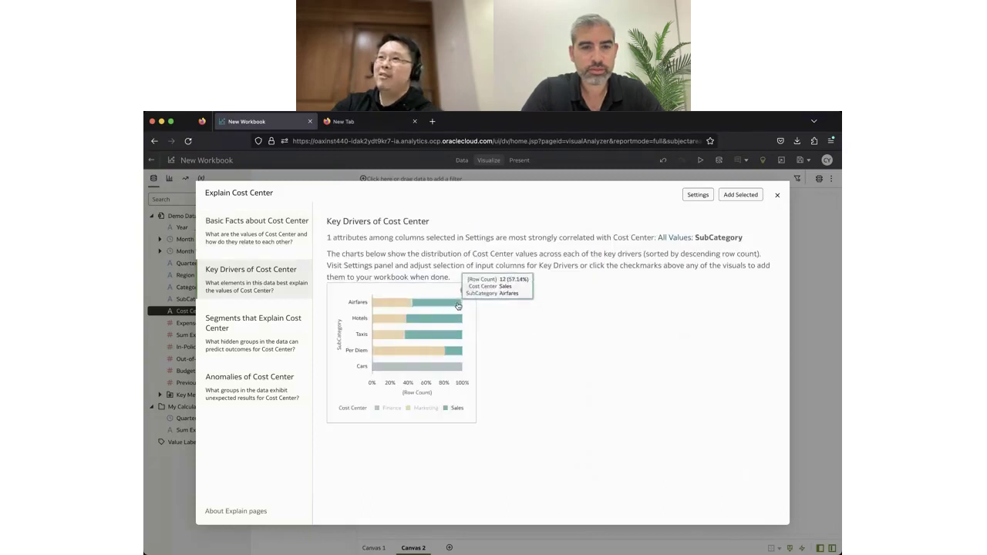
{"action": "mouse_move", "coordinate": [466, 293]}
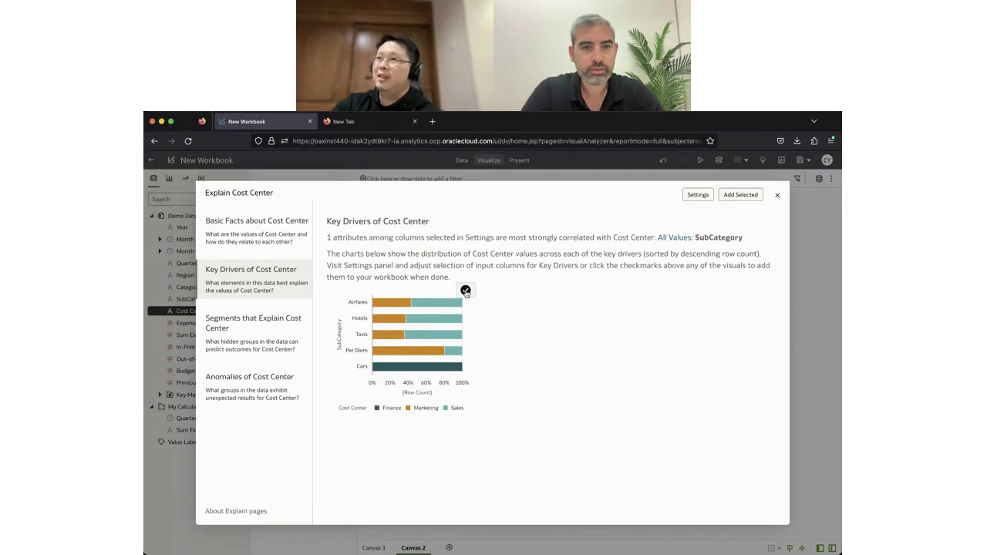
{"action": "left_click", "coordinate": [466, 292]}
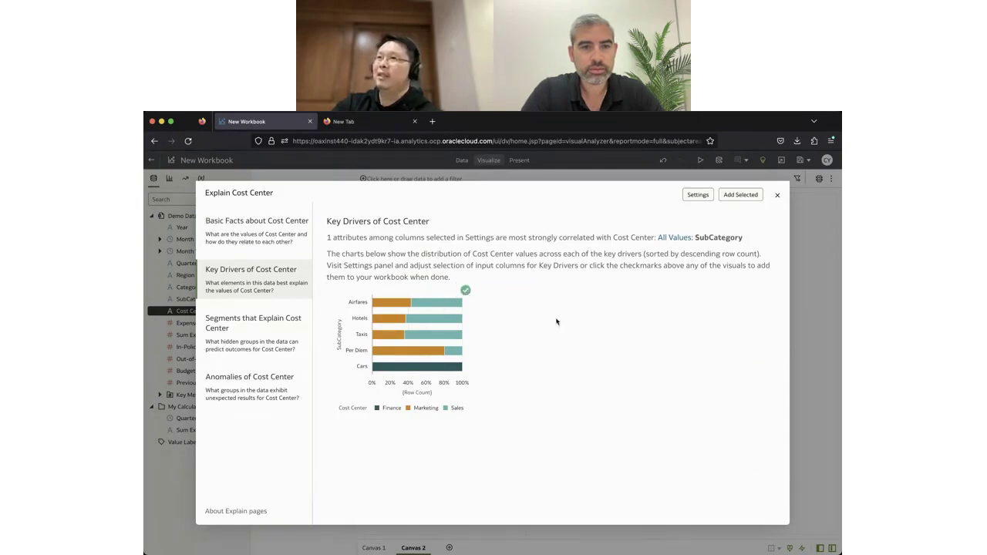
{"action": "left_click", "coordinate": [743, 195]}
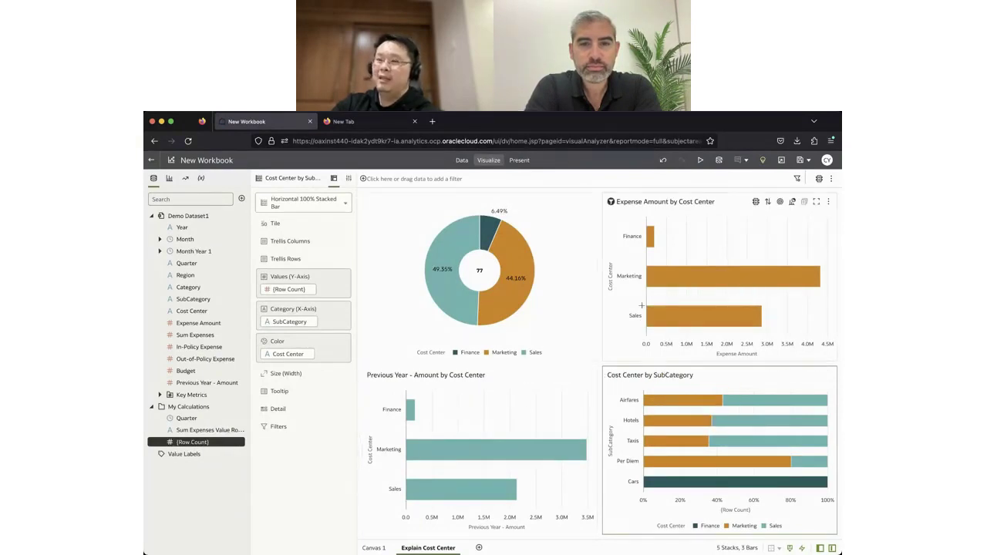
- Rearrange the canvas with Cost Center by SubCategory beside the donut, and Expense Amount beside Previous Year - Amount below them
{"action": "left_click", "coordinate": [540, 205]}
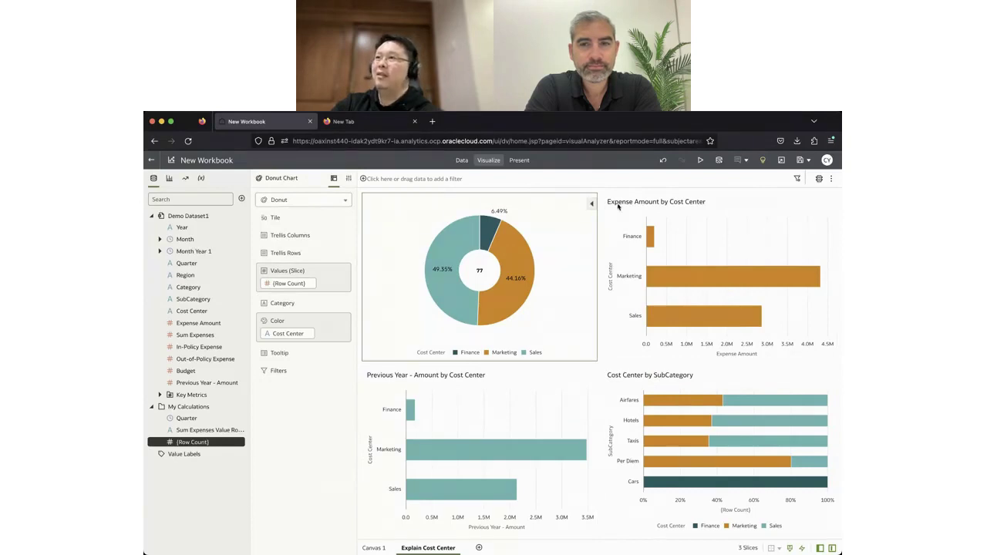
{"action": "left_click_drag", "start_coordinate": [618, 206], "coordinate": [834, 239]}
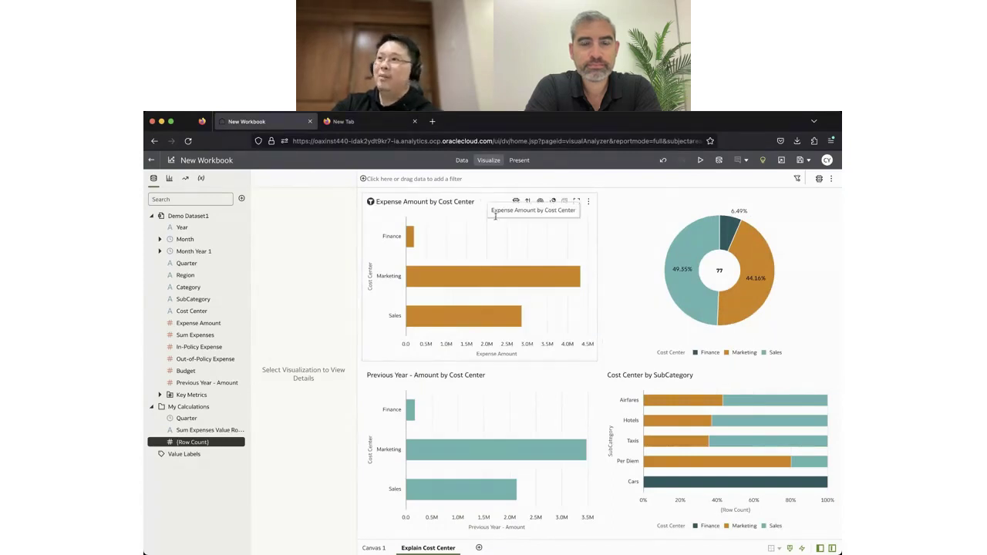
{"action": "left_click", "coordinate": [604, 375]}
{"action": "left_click_drag", "start_coordinate": [604, 375], "coordinate": [597, 260]}
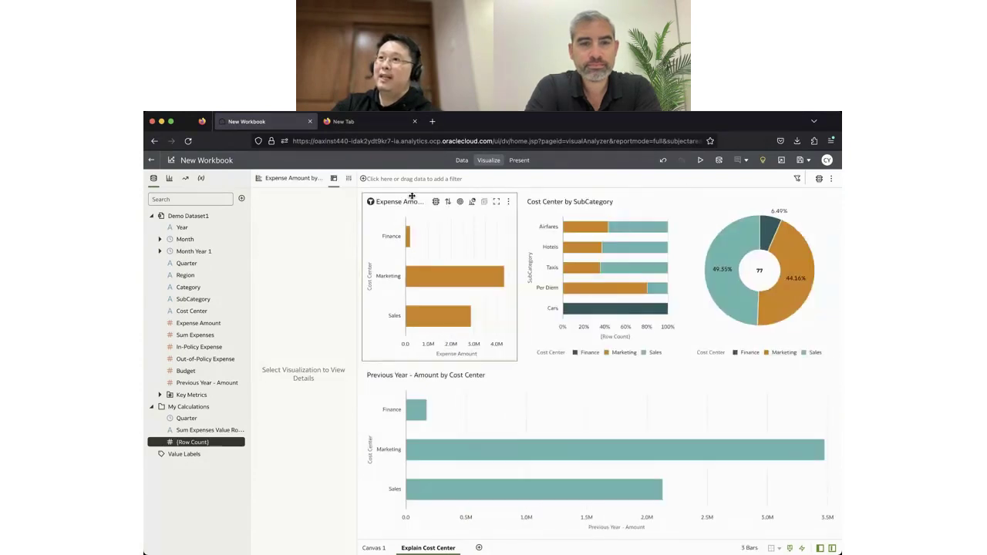
{"action": "left_click_drag", "start_coordinate": [412, 196], "coordinate": [423, 446]}
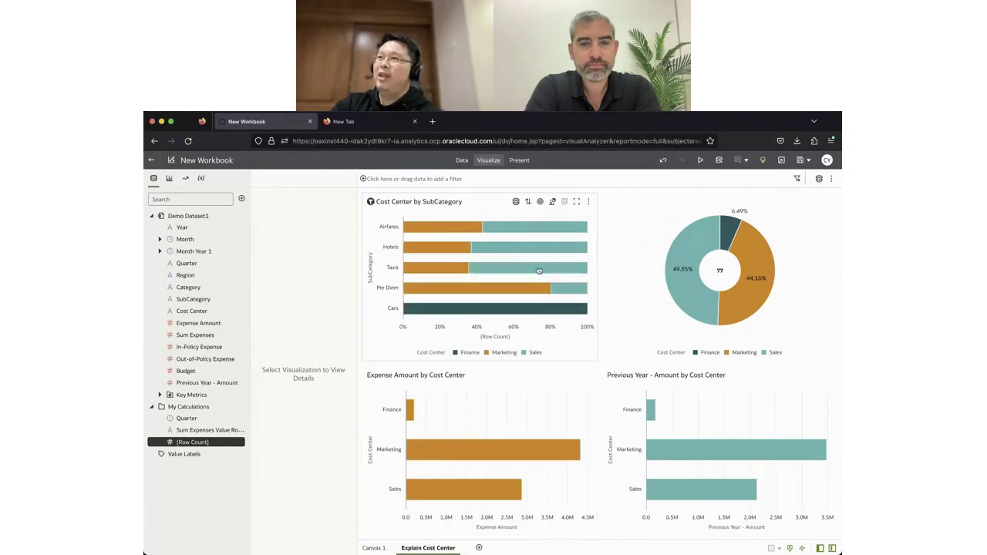
- Replace the donut chart's row count with Expense Amount as its slice value
{"action": "left_click", "coordinate": [632, 297]}
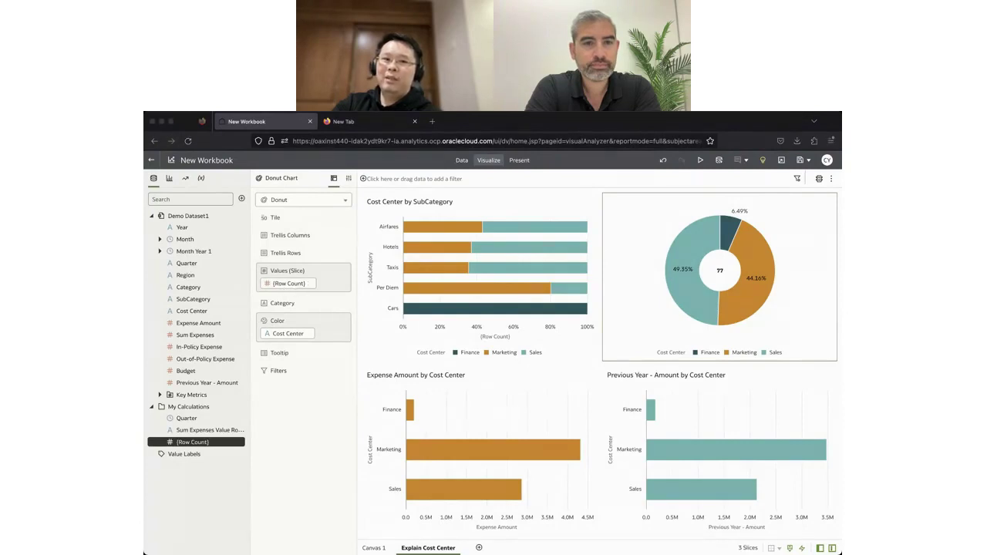
{"action": "left_click", "coordinate": [206, 323]}
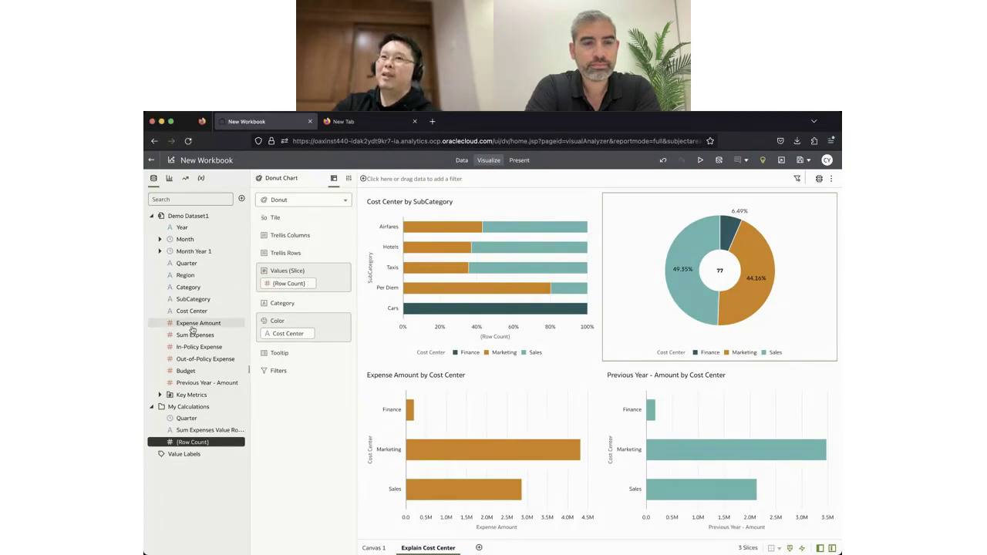
{"action": "left_click_drag", "start_coordinate": [191, 328], "coordinate": [282, 284]}
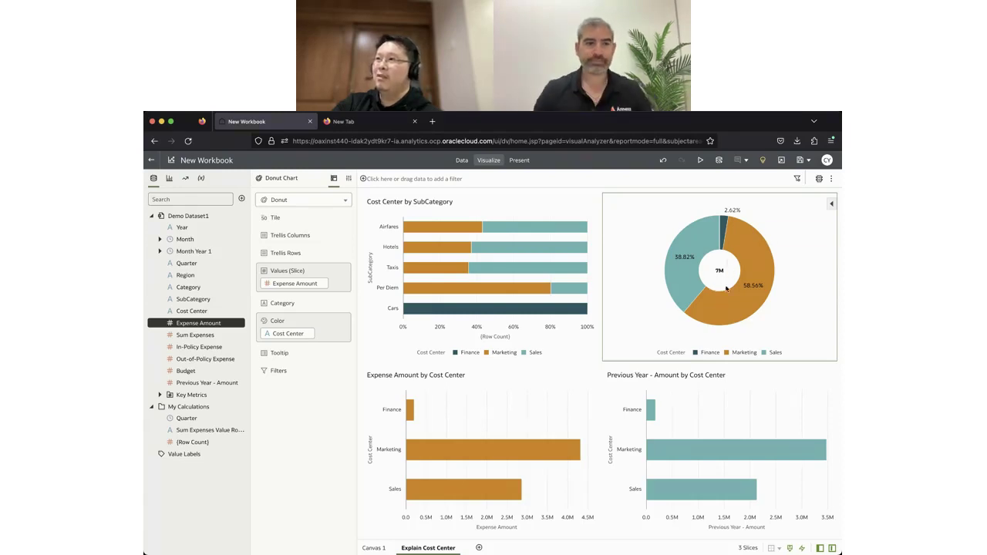
{"action": "mouse_move", "coordinate": [756, 247]}
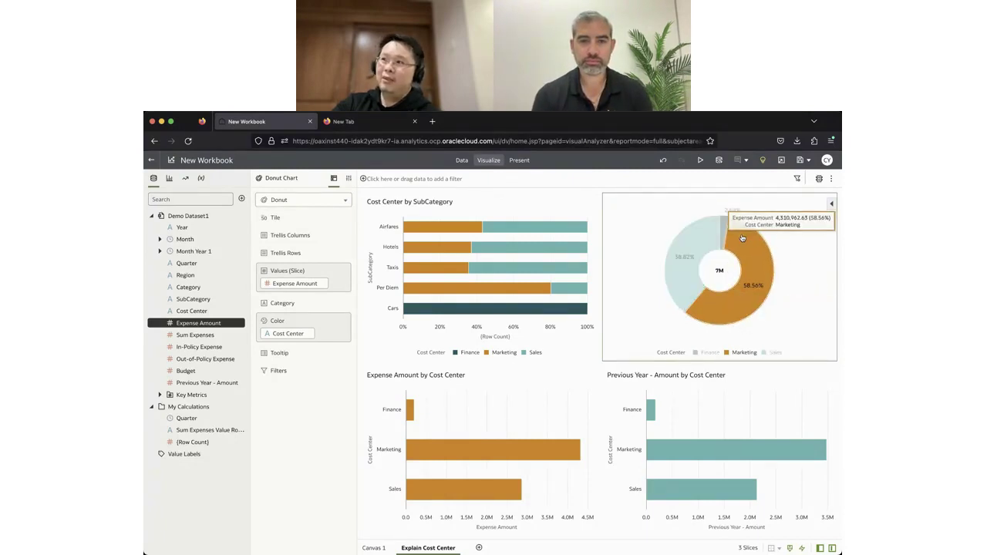
{"action": "mouse_move", "coordinate": [696, 240]}
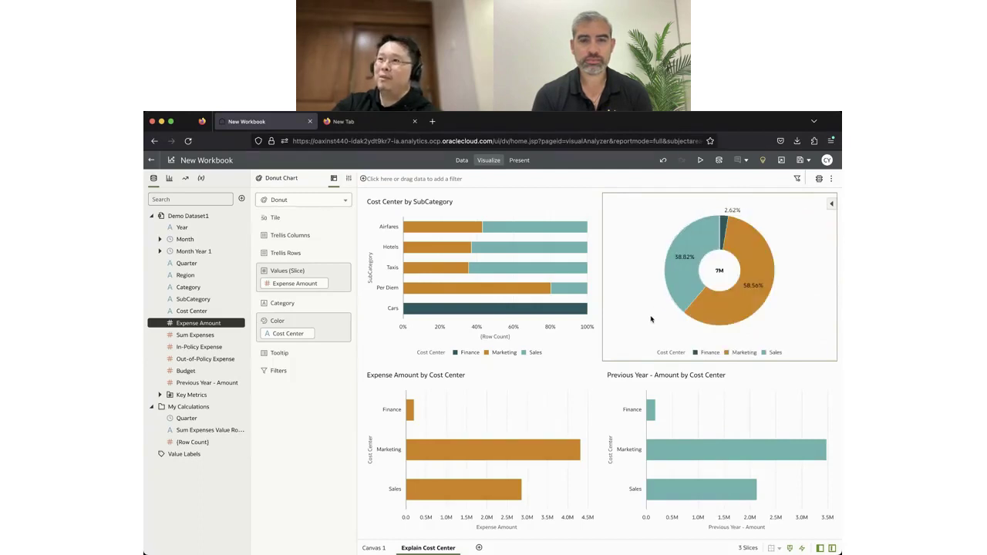
- Change the Cost Center by SubCategory chart to Horizontal Stacked and replace its row count with Expense Amount
{"action": "left_click", "coordinate": [566, 354]}
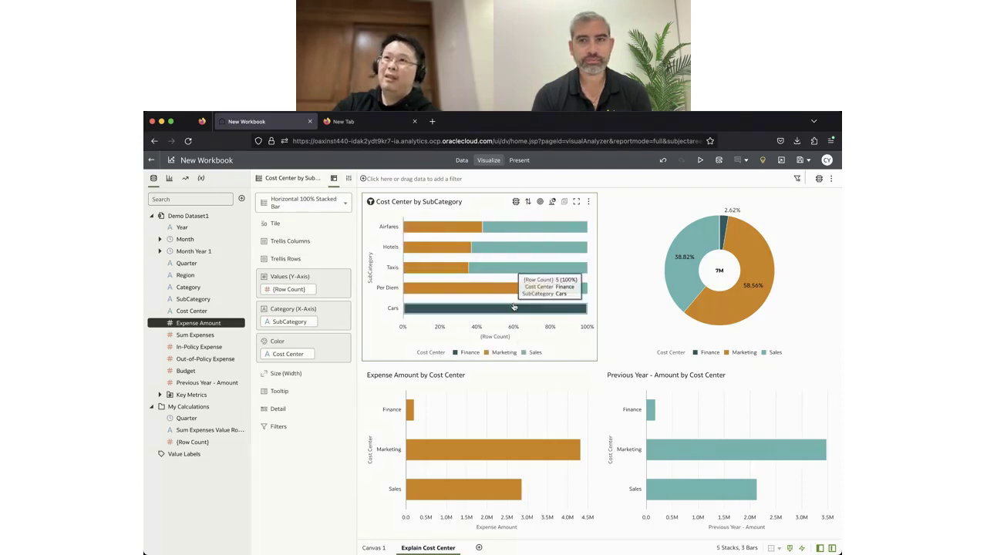
{"action": "left_click", "coordinate": [332, 200]}
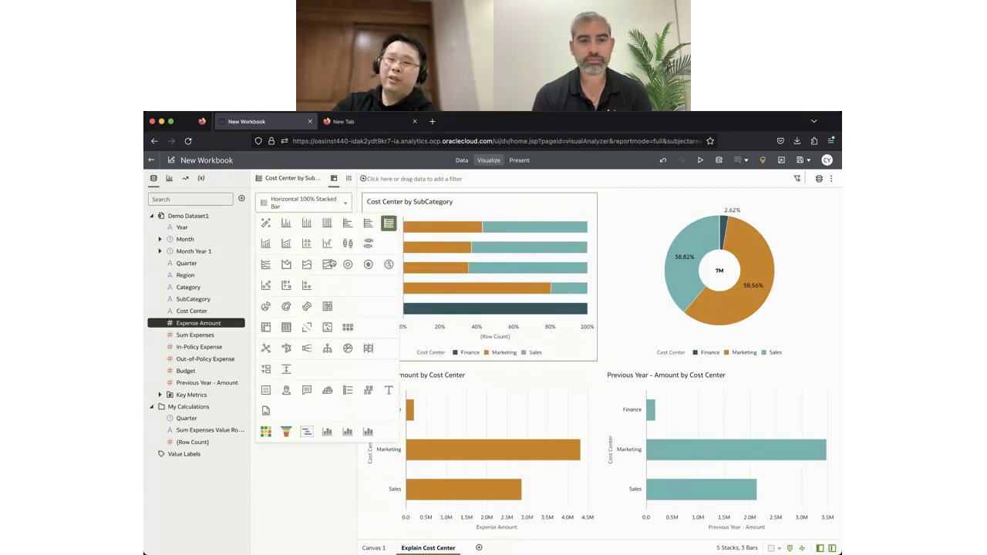
{"action": "left_click", "coordinate": [369, 224]}
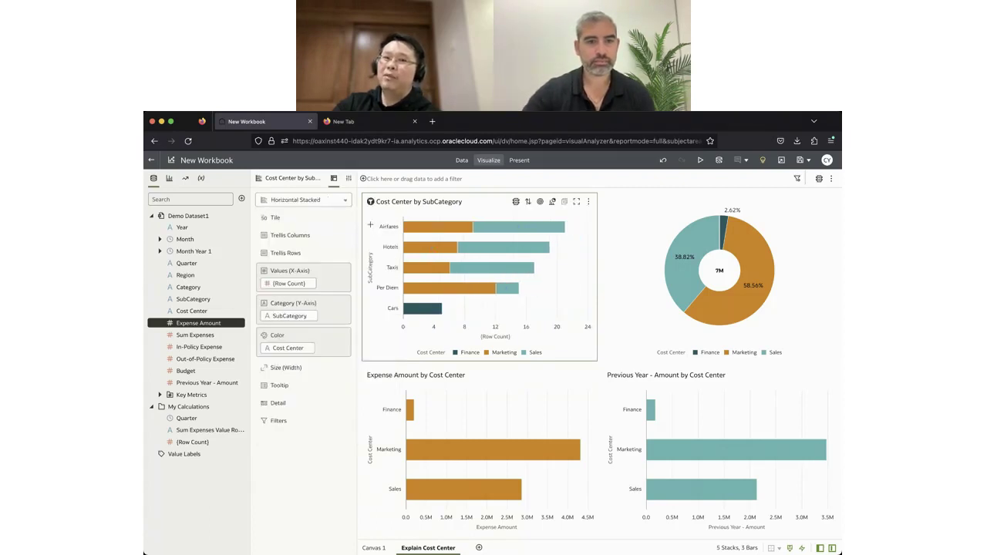
{"action": "mouse_move", "coordinate": [417, 233]}
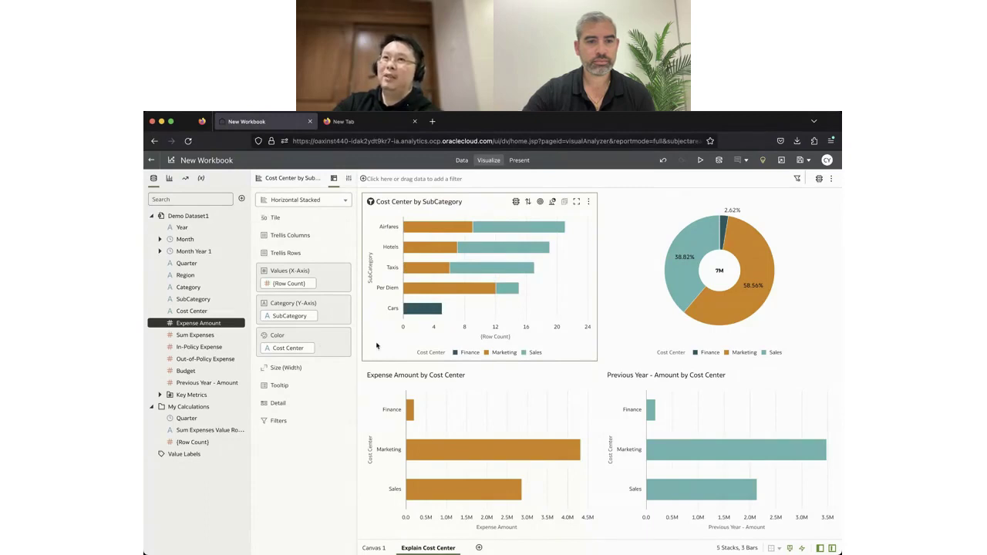
{"action": "left_click_drag", "start_coordinate": [189, 324], "coordinate": [287, 286]}
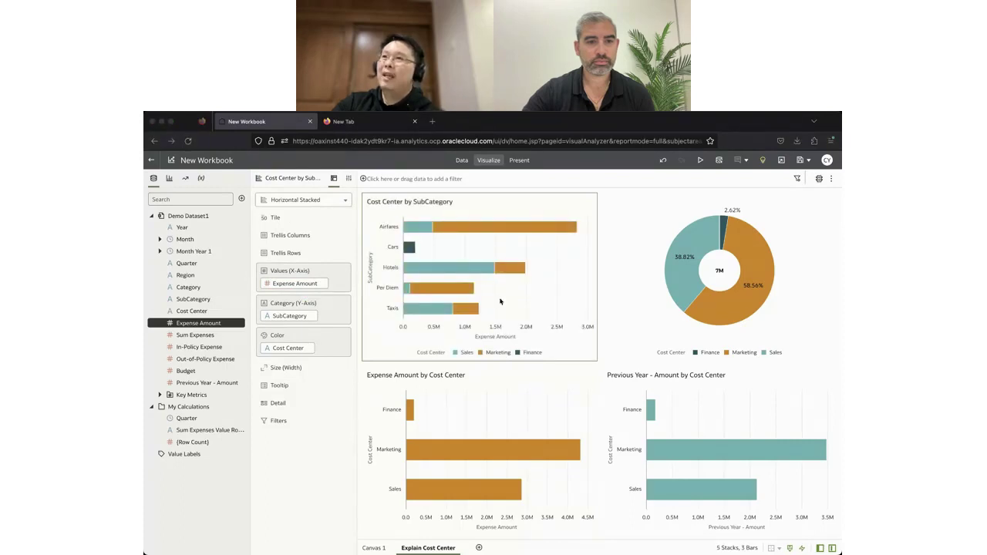
- Sort the Cost Center by SubCategory chart by Expense Amount, Low to High
{"action": "left_click", "coordinate": [502, 199]}
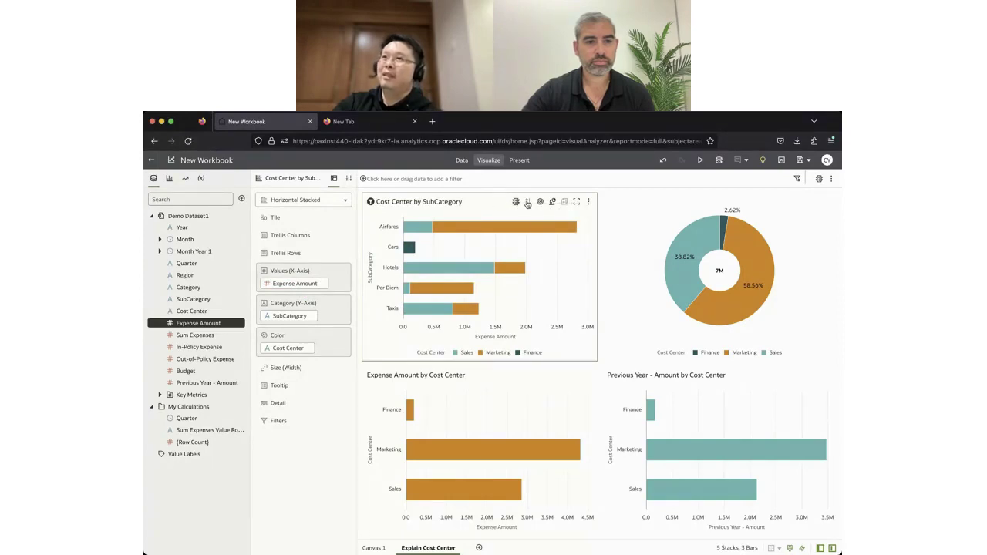
{"action": "left_click", "coordinate": [528, 203]}
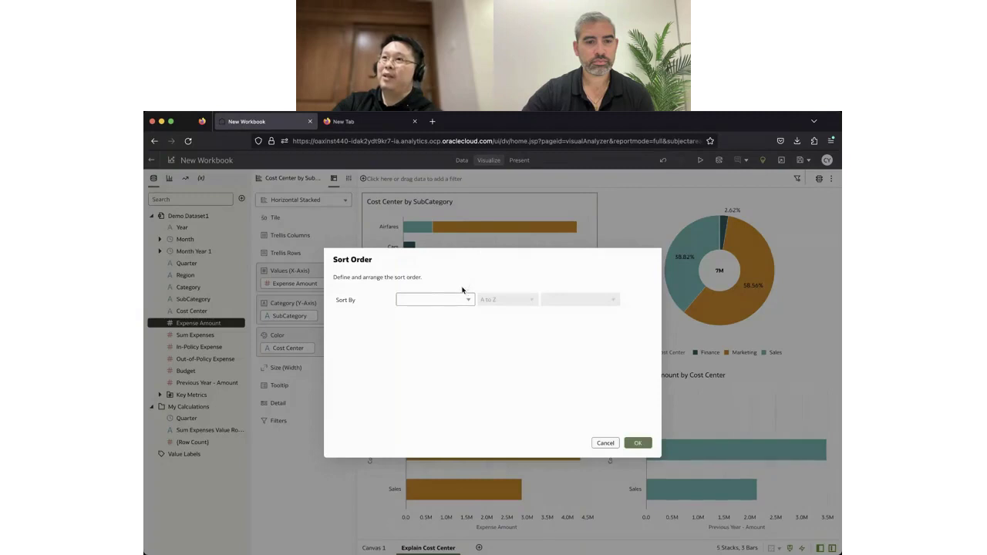
{"action": "left_click", "coordinate": [465, 299]}
{"action": "left_click", "coordinate": [422, 327]}
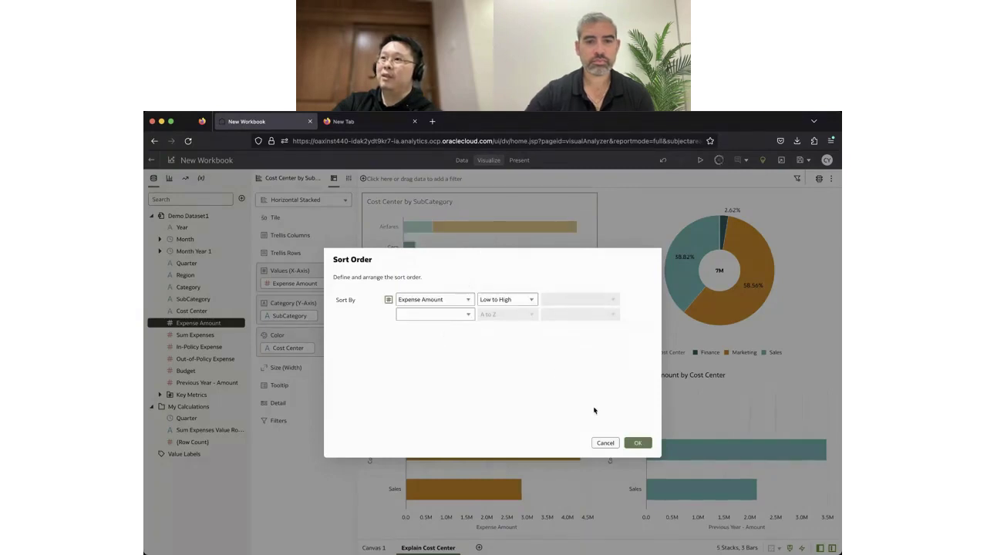
{"action": "left_click", "coordinate": [638, 443]}
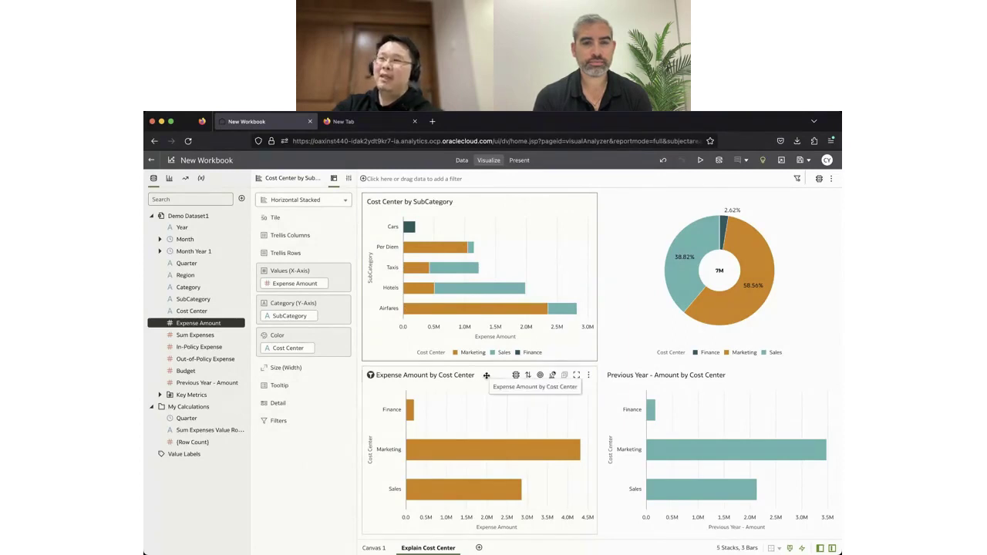
- Add Previous Year - Amount to the values of the Expense Amount by Cost Center chart
{"action": "left_click", "coordinate": [487, 376]}
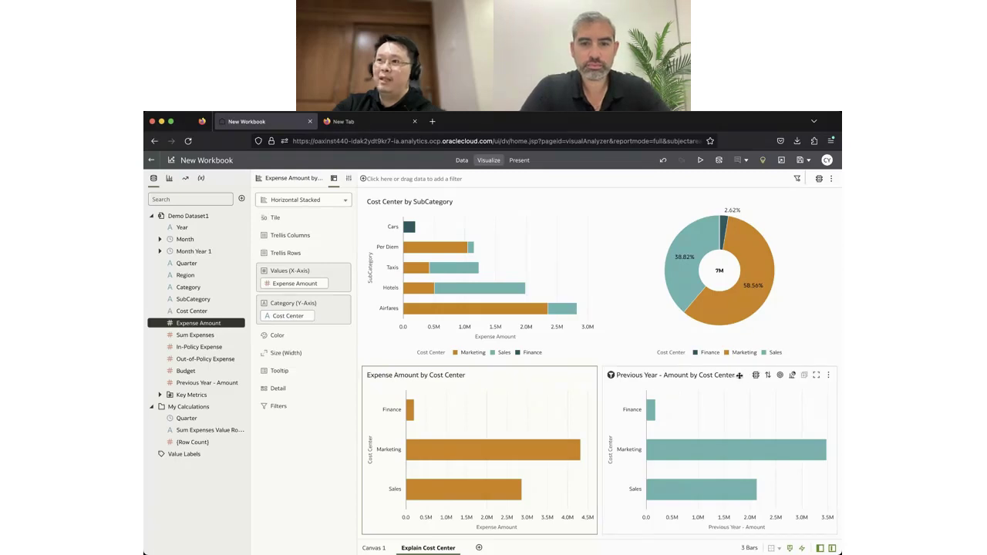
{"action": "left_click", "coordinate": [739, 376]}
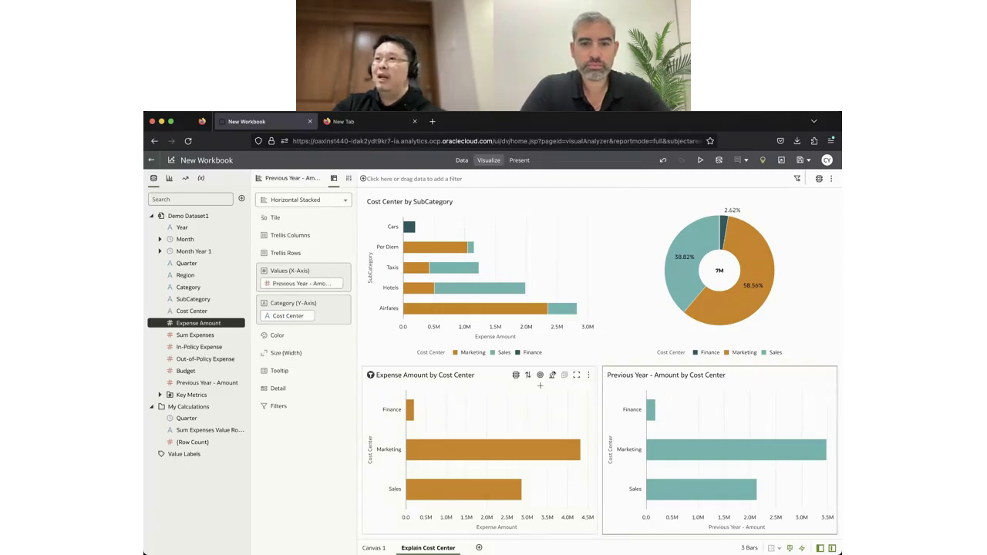
{"action": "left_click", "coordinate": [492, 377]}
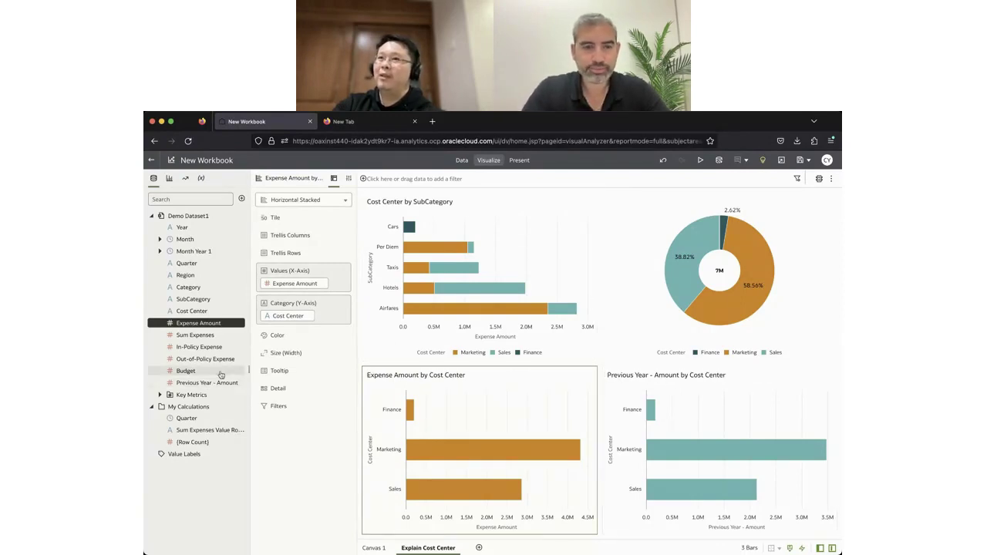
{"action": "left_click_drag", "start_coordinate": [206, 382], "coordinate": [308, 292]}
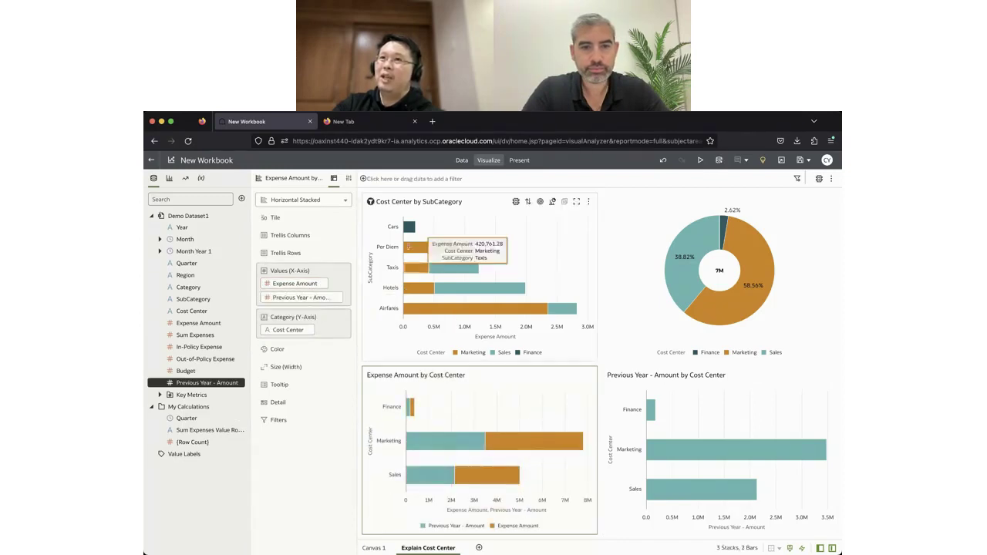
- Change the Expense Amount by Cost Center chart to a Bar chart and replace Cost Center with Month as its category
{"action": "left_click", "coordinate": [326, 205]}
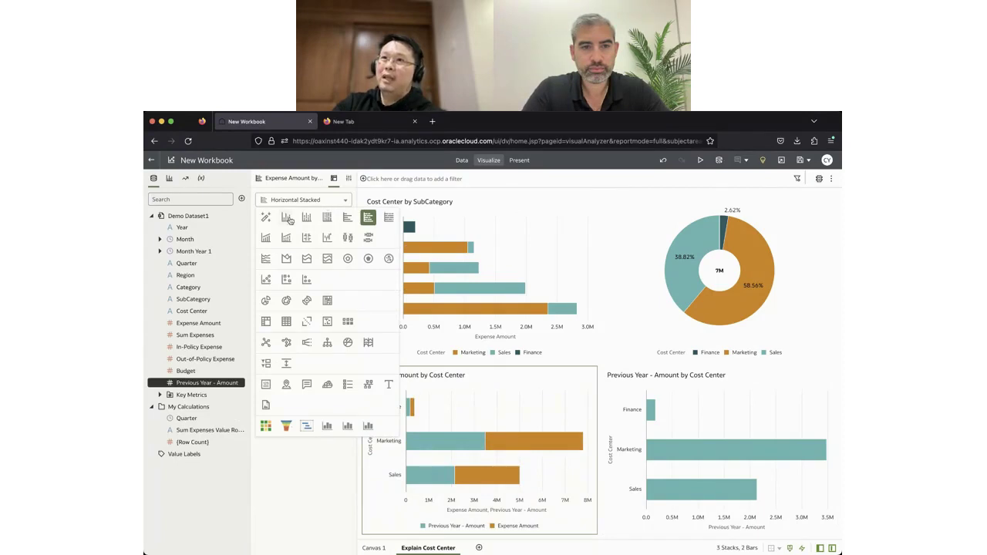
{"action": "left_click", "coordinate": [286, 219]}
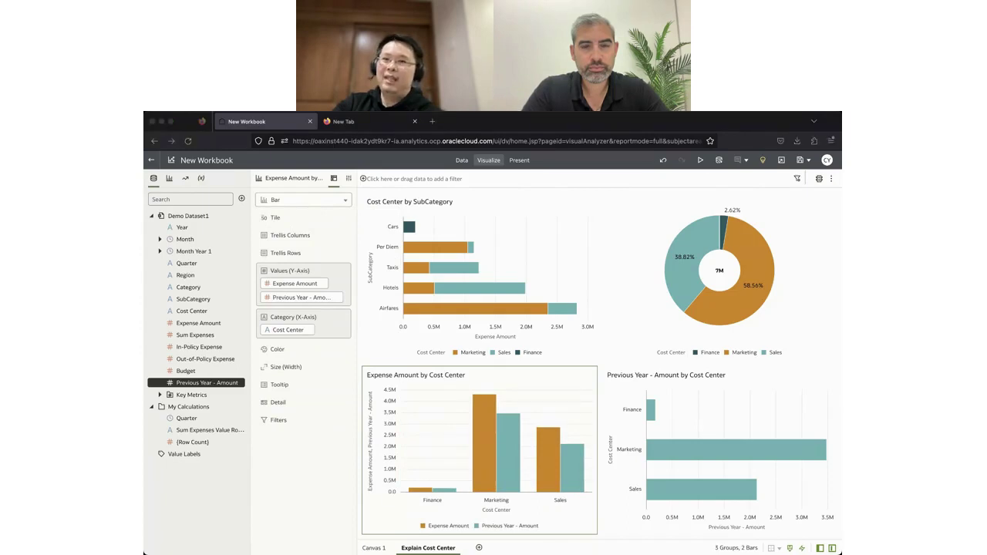
{"action": "left_click_drag", "start_coordinate": [179, 243], "coordinate": [292, 332]}
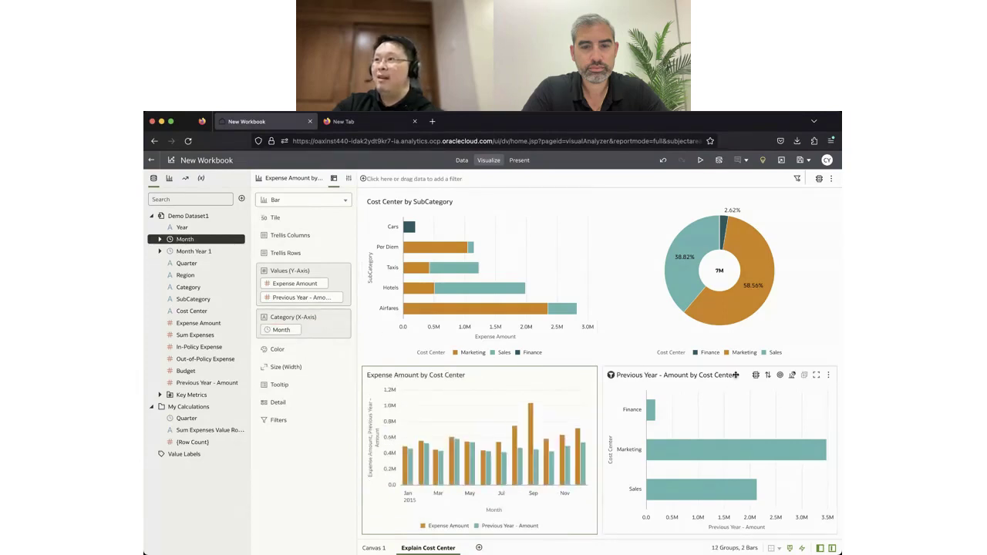
- Delete the Previous Year - Amount by Cost Center visualization from the canvas
{"action": "left_click", "coordinate": [739, 376]}
{"action": "left_click", "coordinate": [829, 376]}
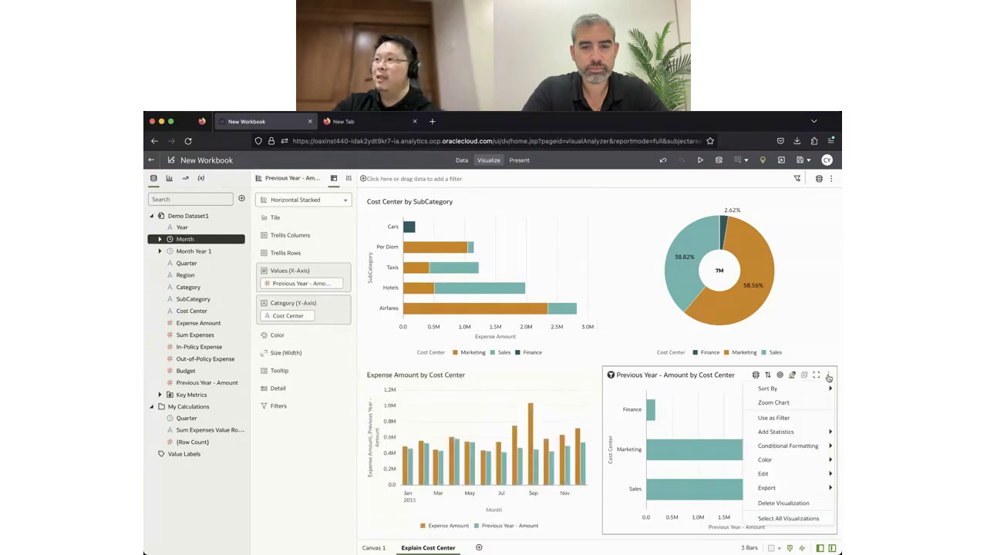
{"action": "left_click", "coordinate": [781, 502]}
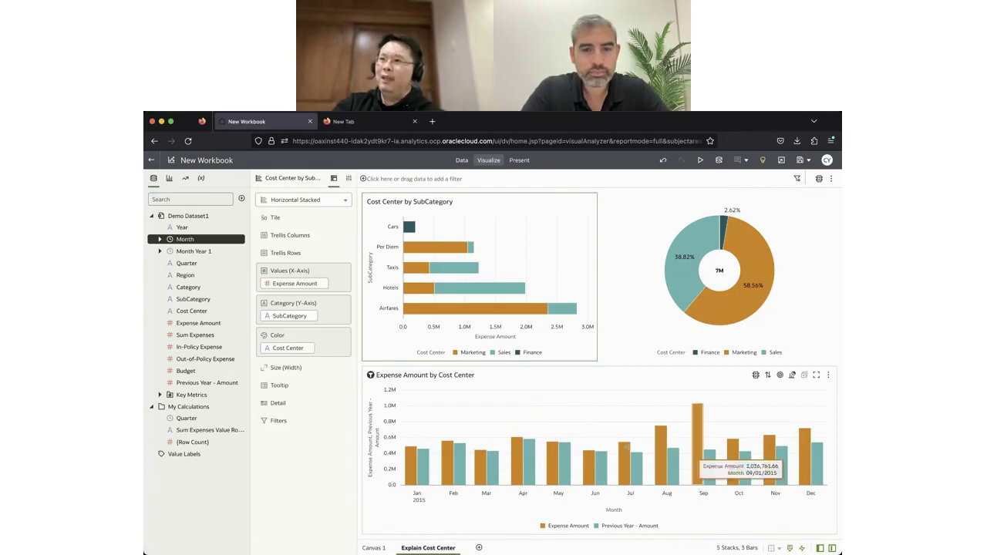
- Reorder the monthly bar chart's values so Previous Year - Amount comes before Expense Amount
{"action": "left_click", "coordinate": [580, 382]}
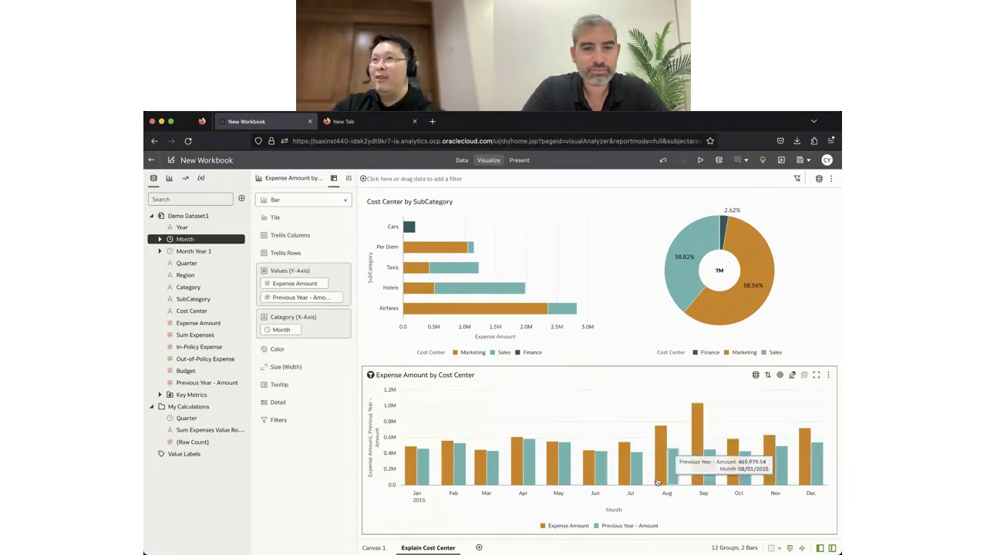
{"action": "right_click", "coordinate": [295, 286]}
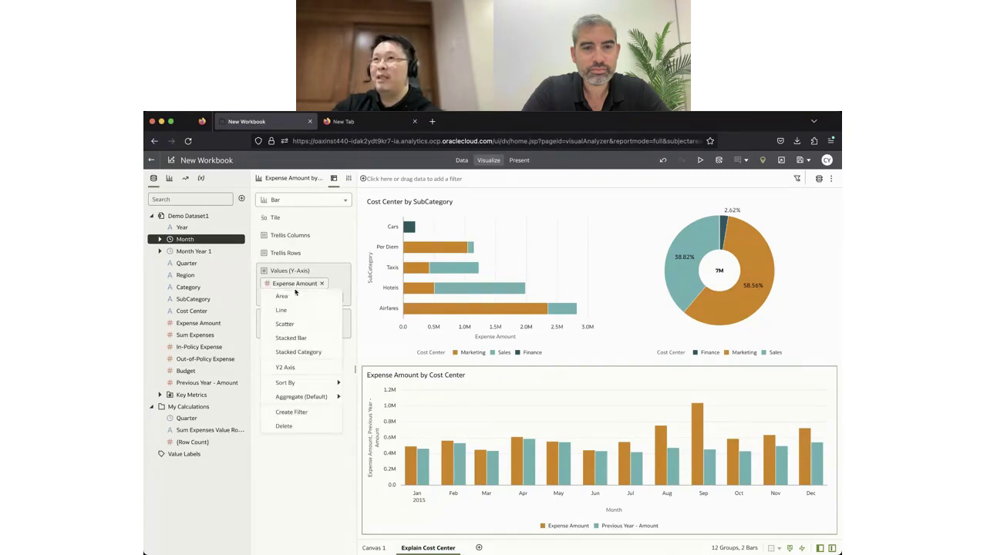
{"action": "left_click", "coordinate": [293, 286]}
{"action": "right_click", "coordinate": [293, 285]}
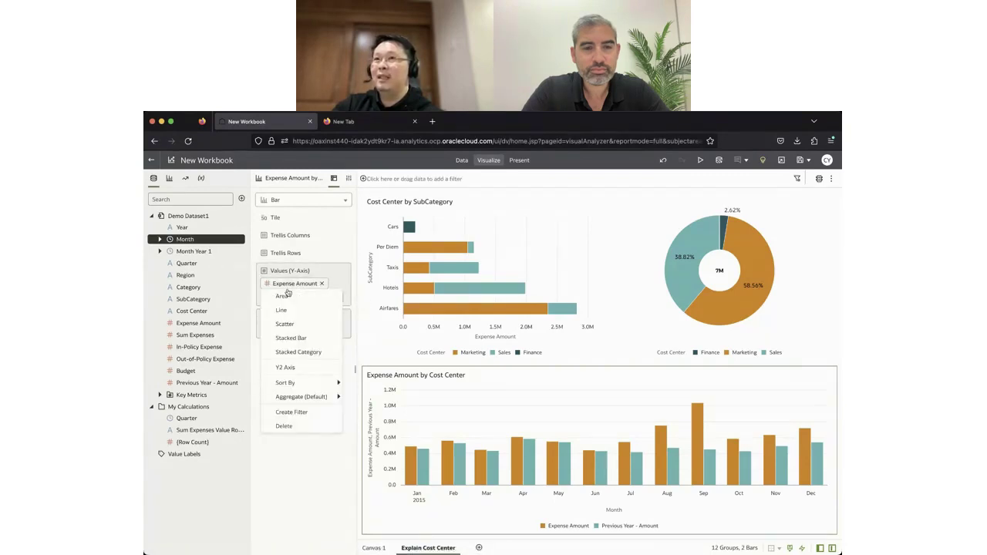
{"action": "left_click", "coordinate": [293, 287]}
{"action": "mouse_move", "coordinate": [291, 288]}
{"action": "left_mouse_down"}
{"action": "mouse_move", "coordinate": [300, 313]}
{"action": "mouse_move", "coordinate": [294, 307]}
{"action": "left_mouse_up"}
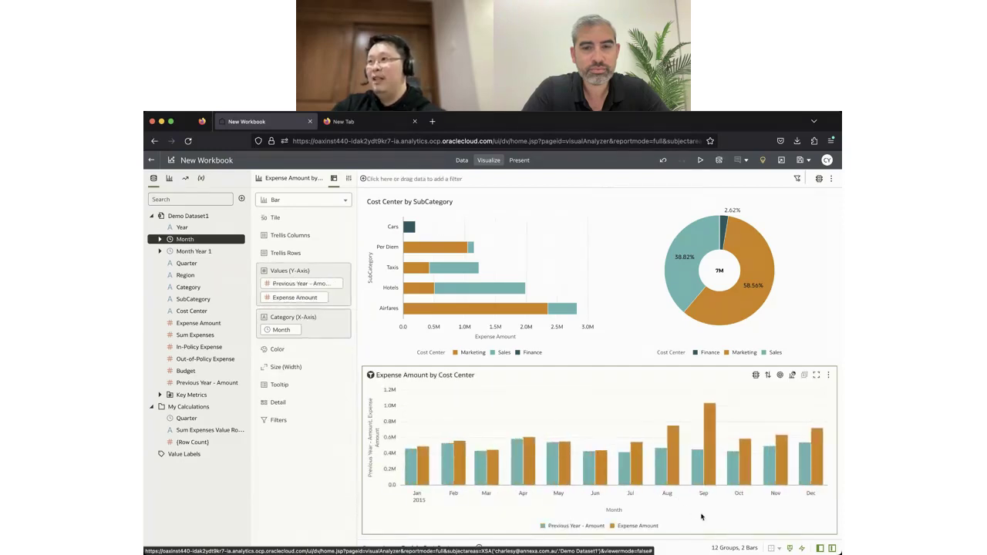
- Use the monthly bar chart as a filter and select its September Expense Amount bar to filter the other charts
{"action": "mouse_move", "coordinate": [711, 421]}
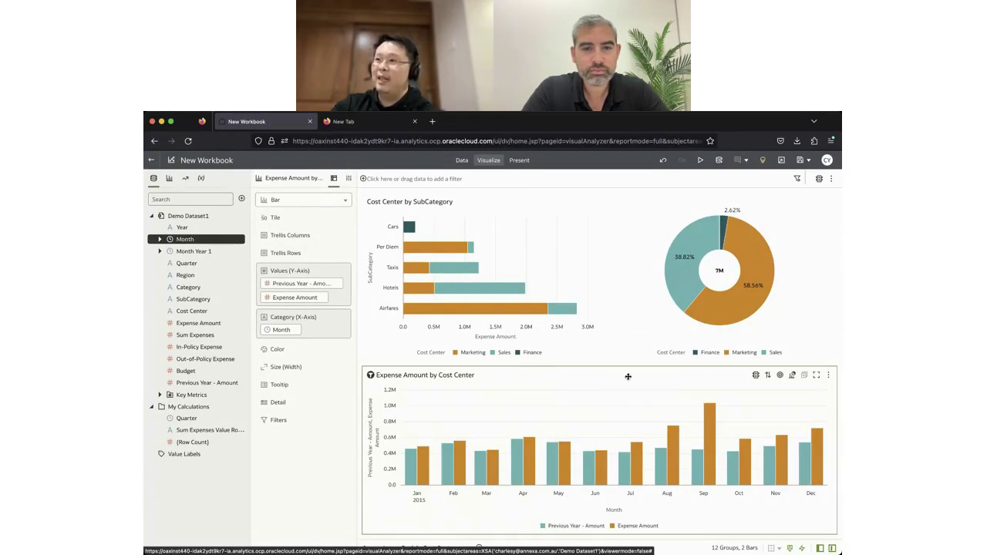
{"action": "mouse_move", "coordinate": [711, 451]}
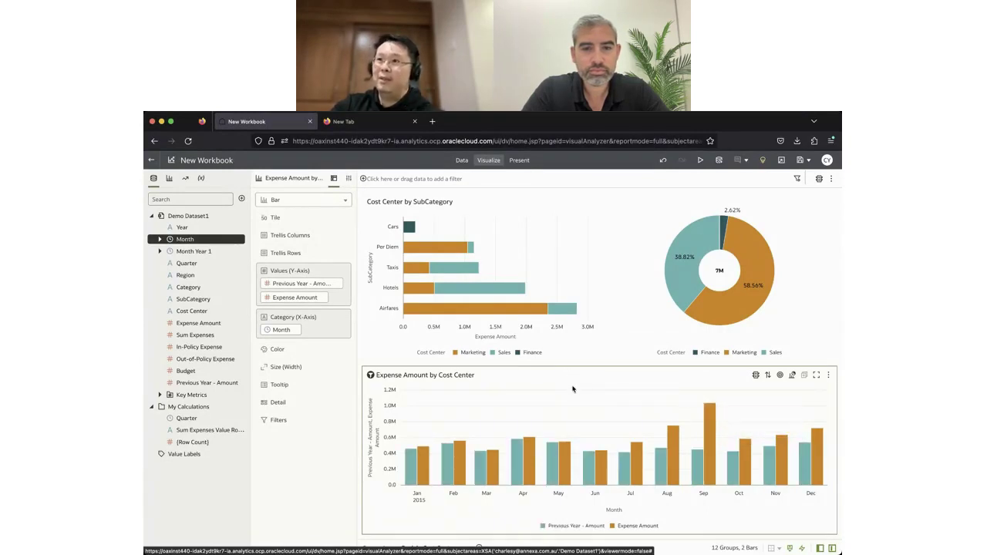
{"action": "left_click", "coordinate": [371, 376]}
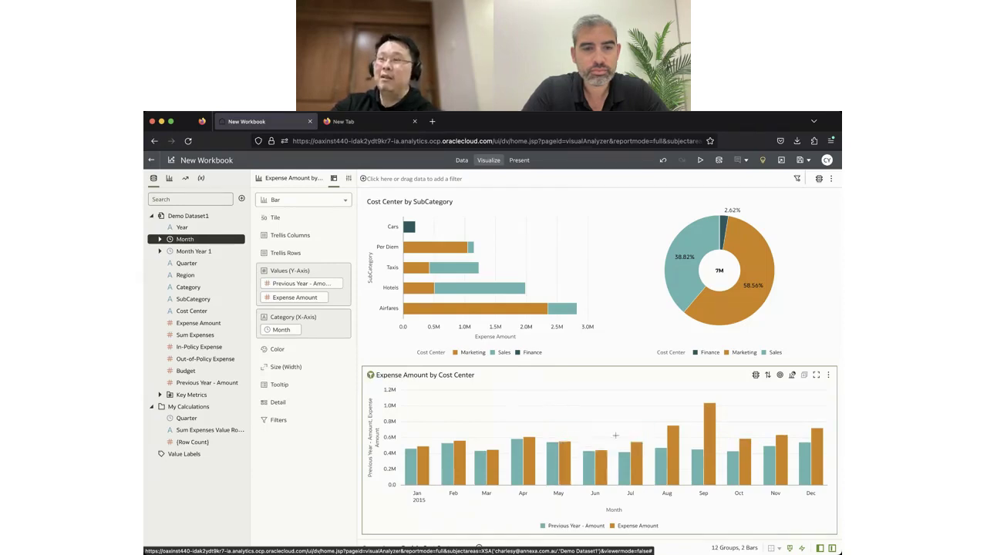
{"action": "left_click", "coordinate": [711, 420]}
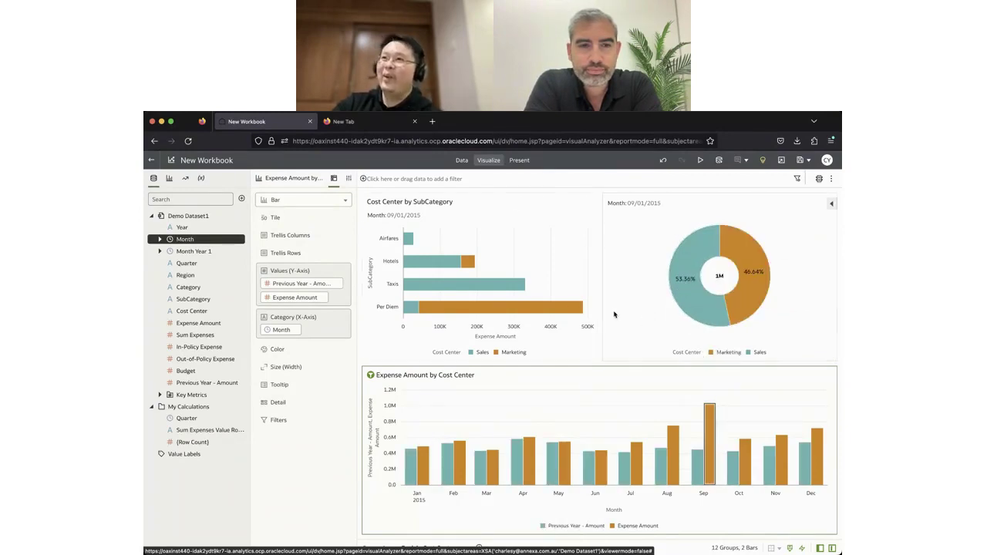
{"action": "mouse_move", "coordinate": [447, 290]}
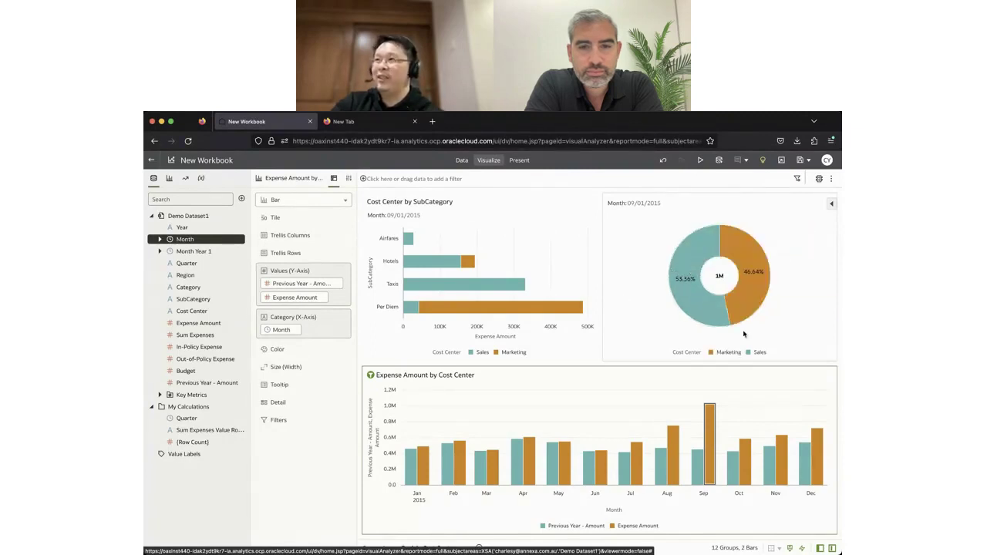
{"action": "mouse_move", "coordinate": [739, 322]}
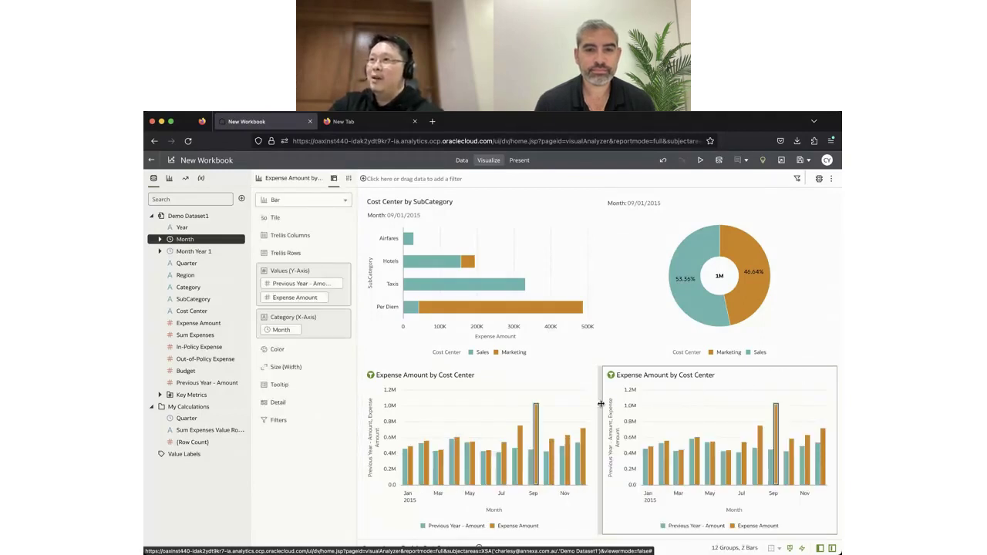
- Narrow the duplicate of the monthly bar chart and change it to a Language Narrative
{"action": "left_click_drag", "start_coordinate": [601, 404], "coordinate": [635, 408]}
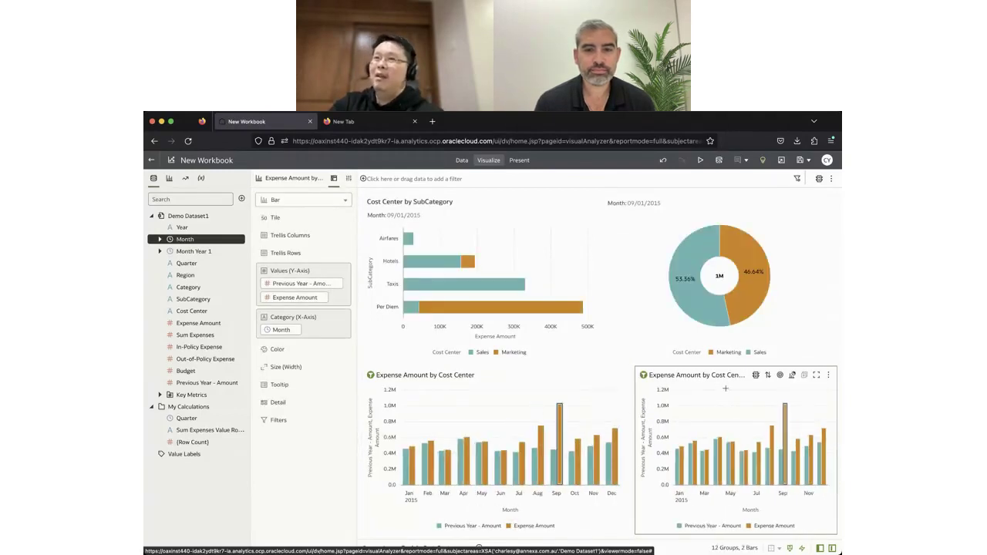
{"action": "left_click", "coordinate": [282, 200]}
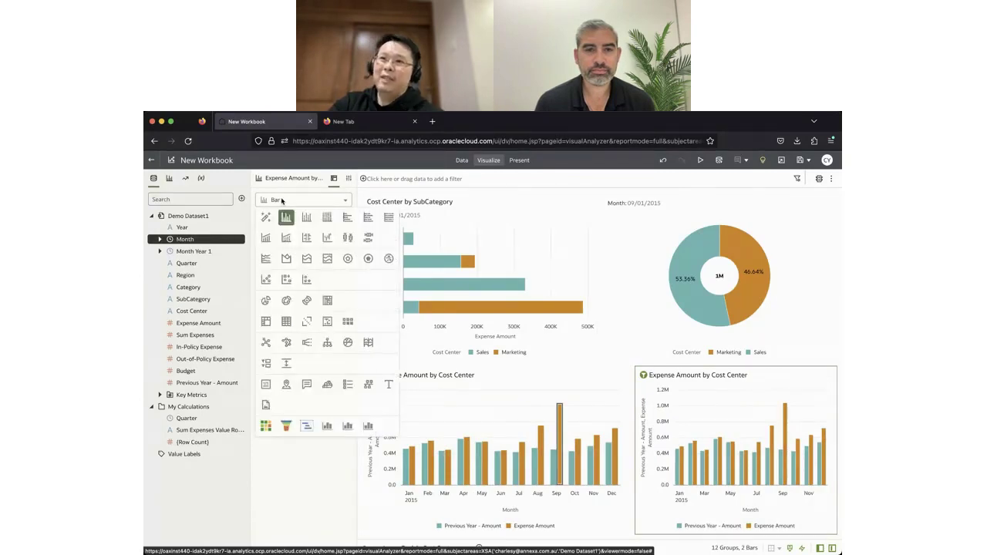
{"action": "left_click", "coordinate": [306, 385]}
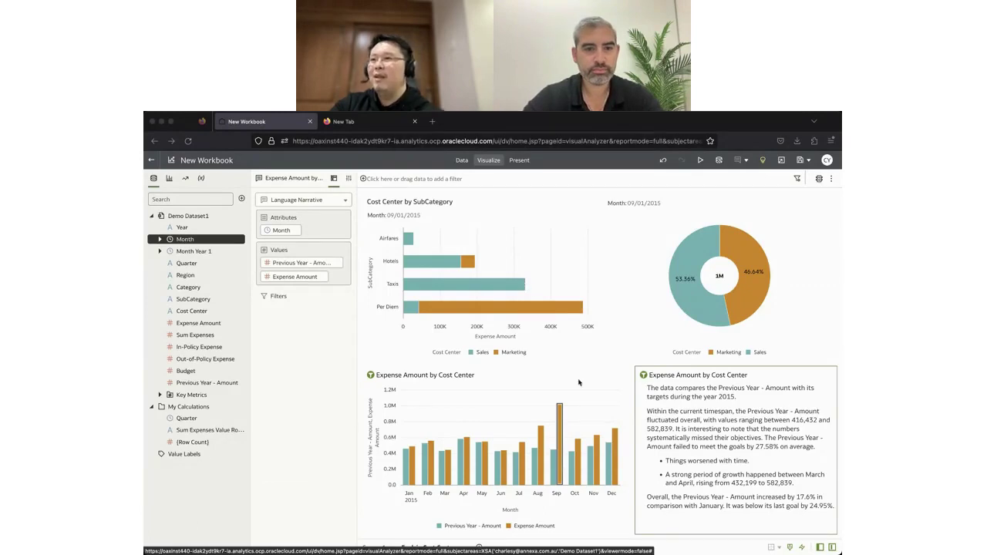
- Add a new canvas and paste a copy of the monthly bar chart from the Explain Cost Center canvas into it
{"action": "left_click", "coordinate": [479, 549]}
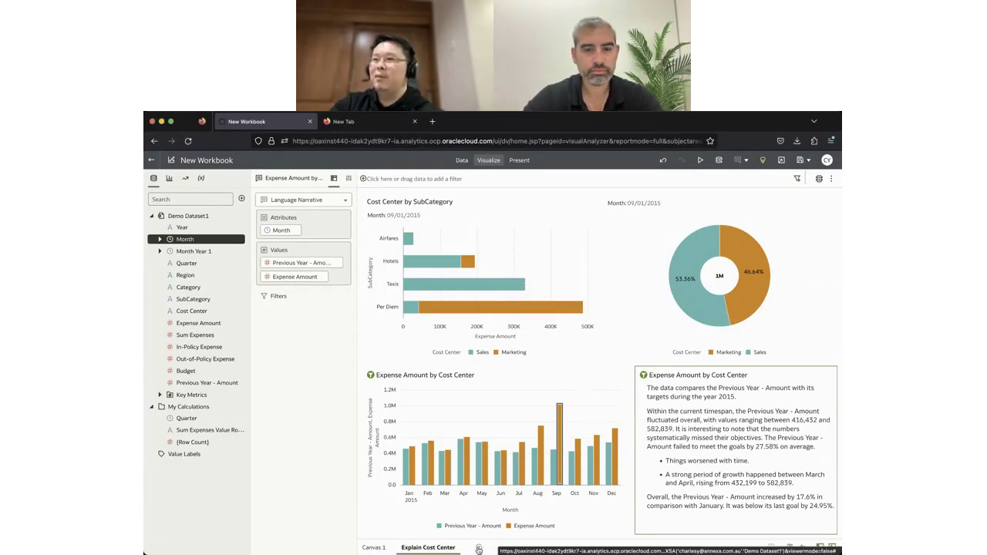
{"action": "left_click", "coordinate": [479, 549]}
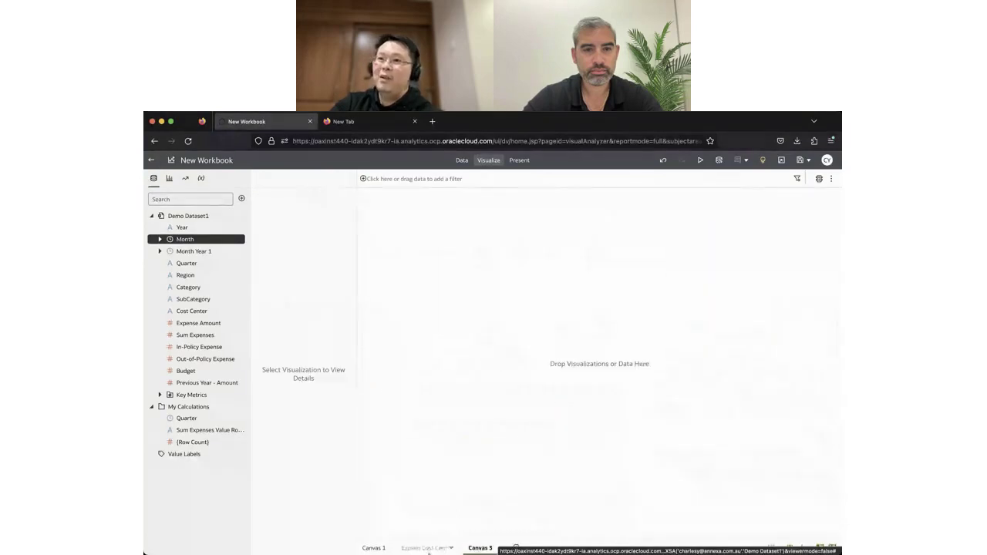
{"action": "left_click", "coordinate": [429, 548]}
{"action": "left_click", "coordinate": [451, 491]}
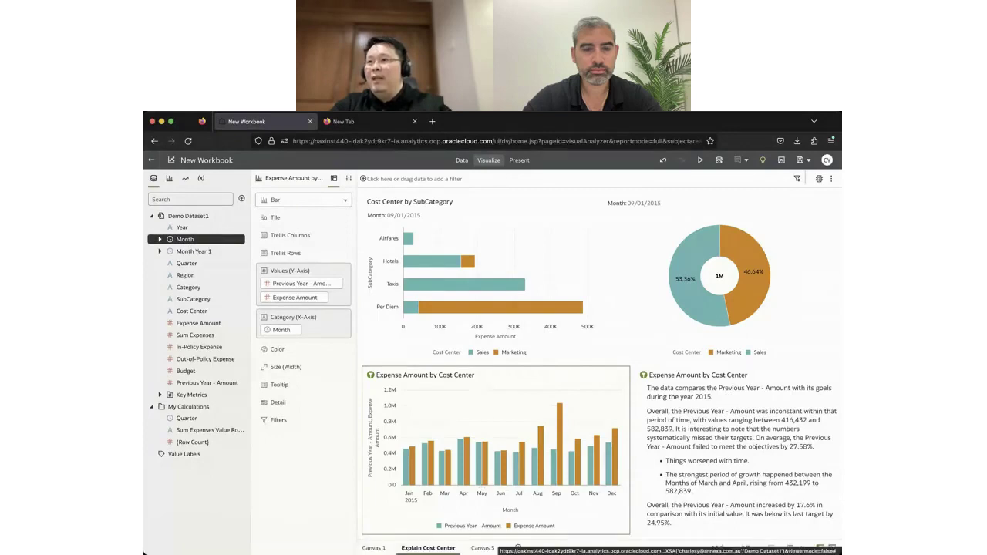
{"action": "left_click", "coordinate": [479, 549]}
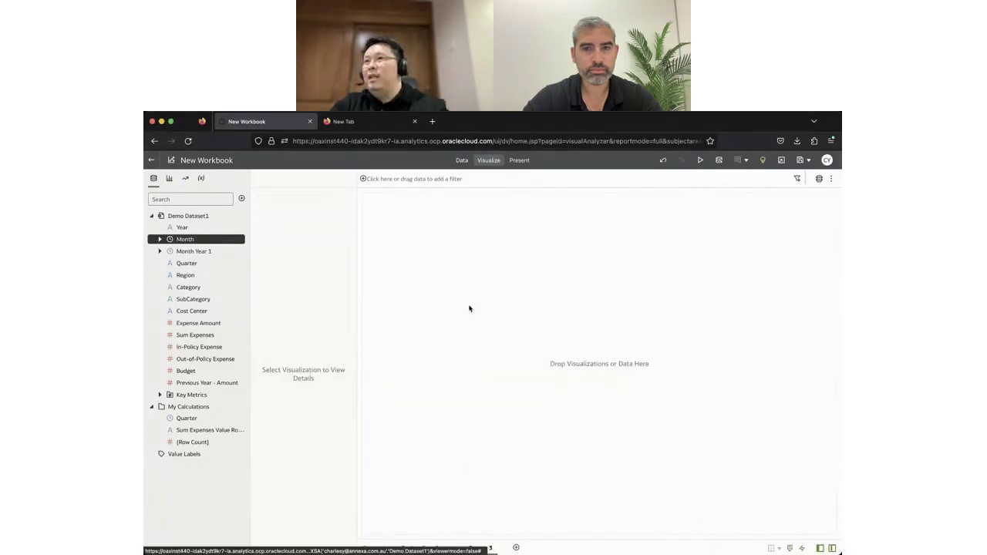
{"action": "key", "text": "super+v"}
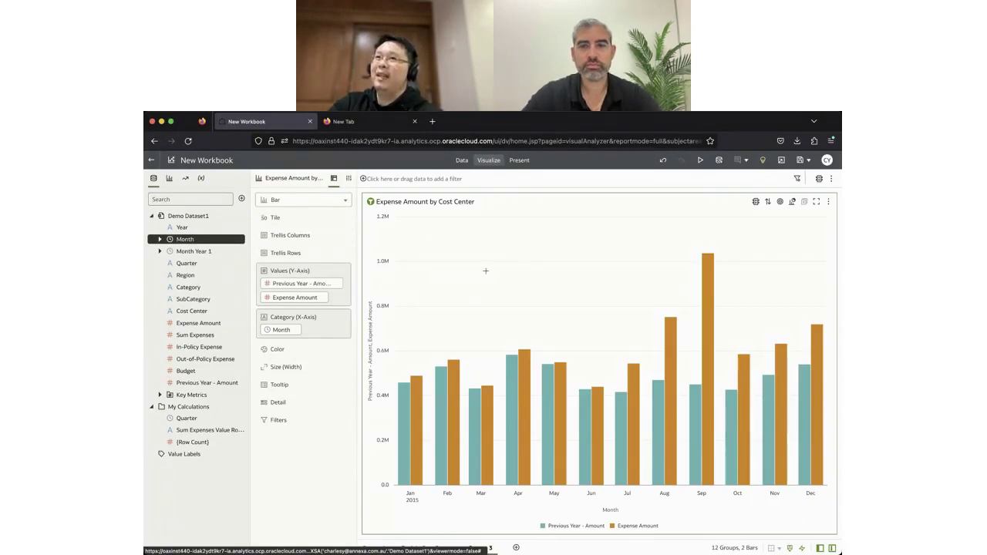
- Remove Previous Year - Amount from the copied bar chart and add a Forecast statistic to it
{"action": "left_click", "coordinate": [337, 285]}
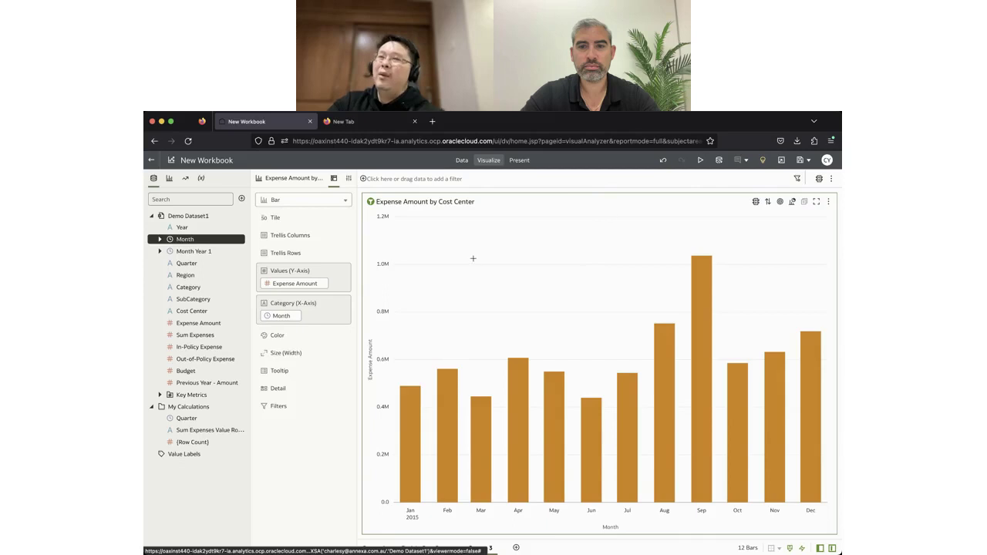
{"action": "left_click", "coordinate": [349, 179]}
{"action": "left_click", "coordinate": [342, 198]}
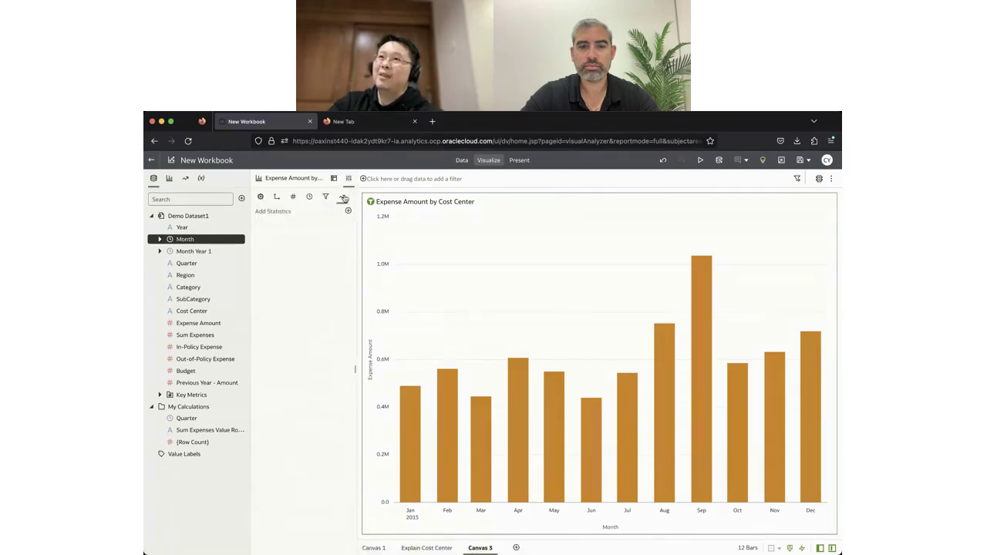
{"action": "left_click", "coordinate": [348, 212]}
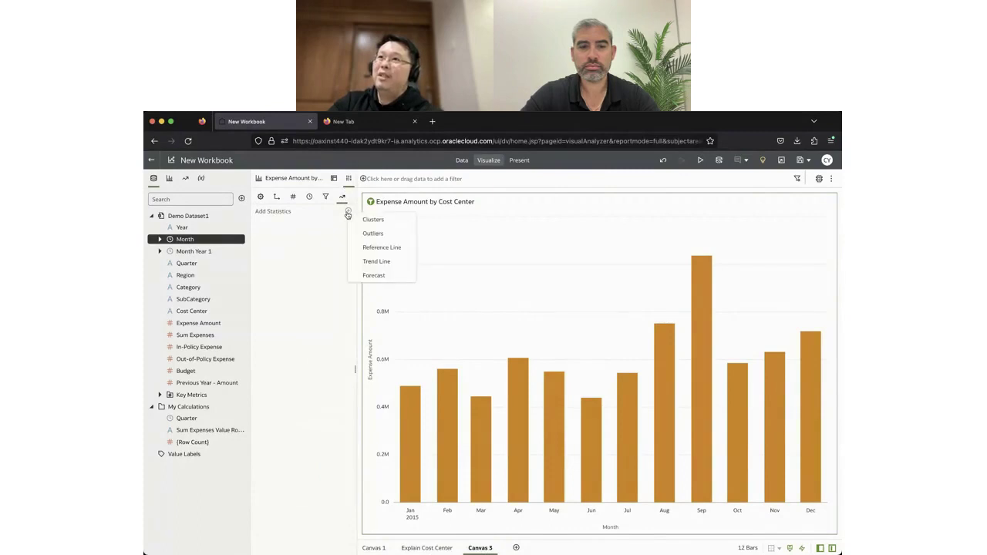
{"action": "left_click", "coordinate": [361, 276]}
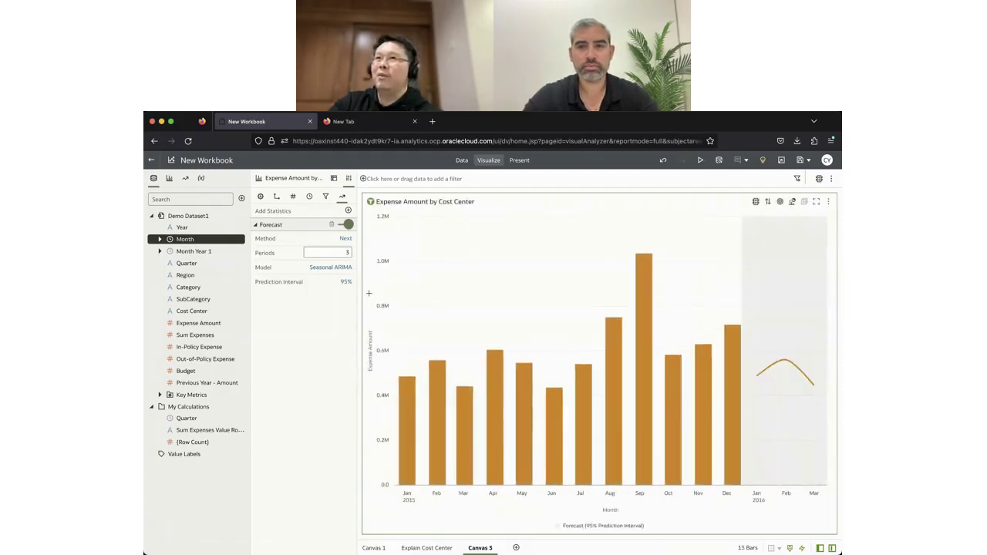
- Select the forecast's Periods value for editing
{"action": "left_click", "coordinate": [341, 254]}
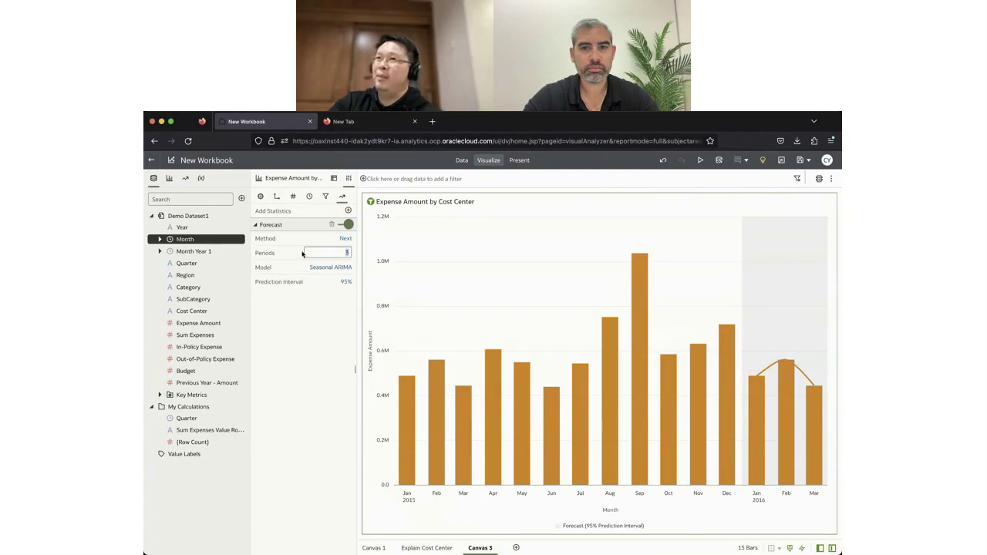
{"action": "left_click", "coordinate": [329, 251]}
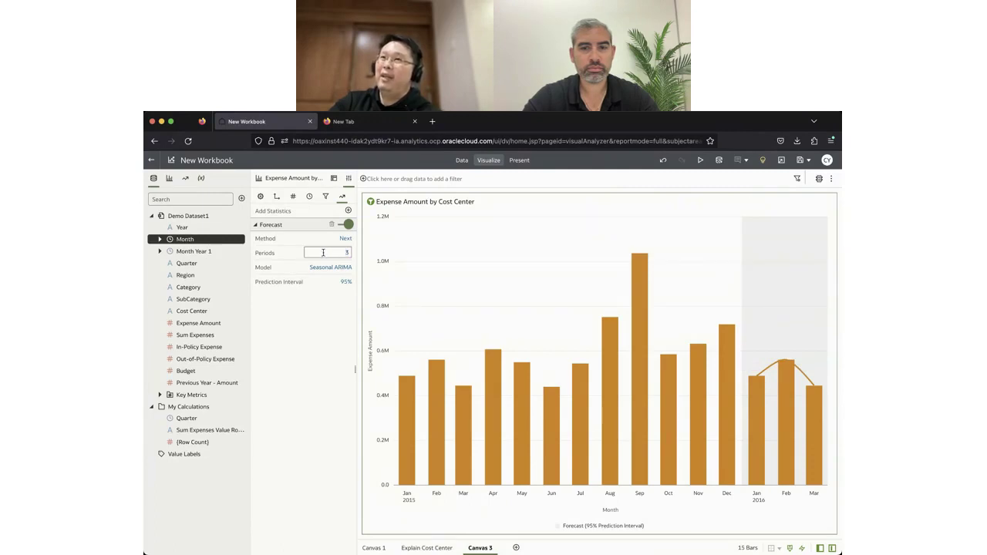
{"action": "left_click_drag", "start_coordinate": [327, 253], "coordinate": [357, 254]}
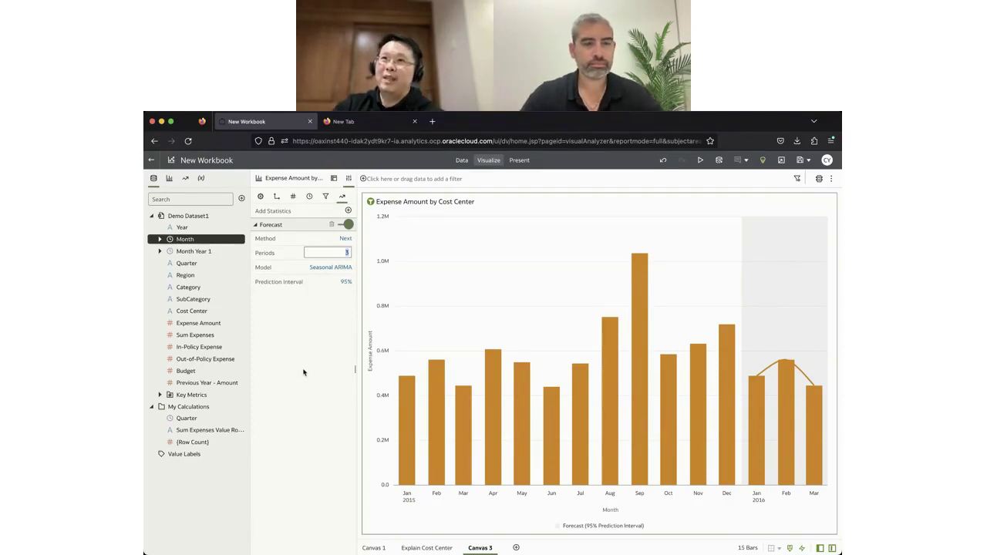
- Browse the data available to the workbook, limit the list to subject areas, and add the NetSuite - Sales Order subject area
{"action": "left_click", "coordinate": [243, 200]}
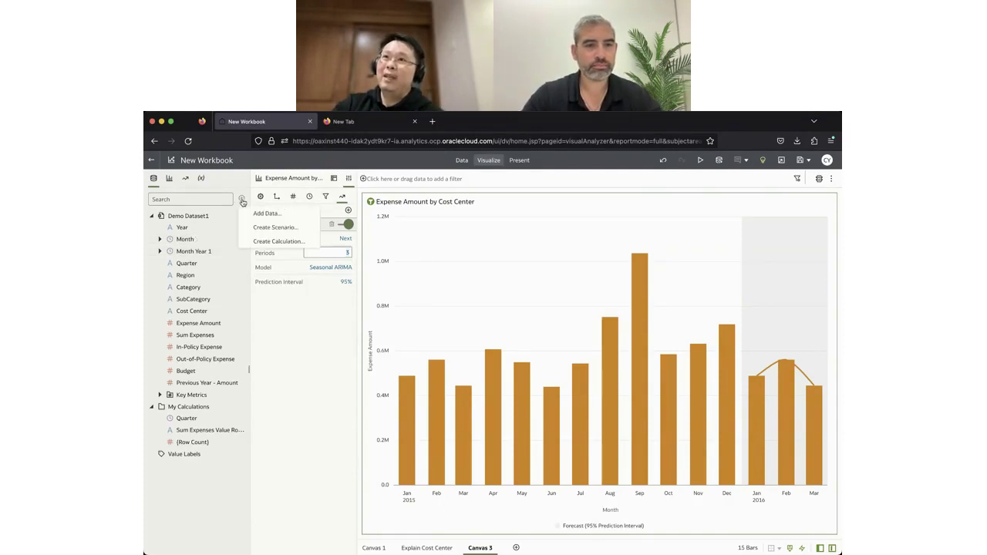
{"action": "left_click", "coordinate": [266, 215]}
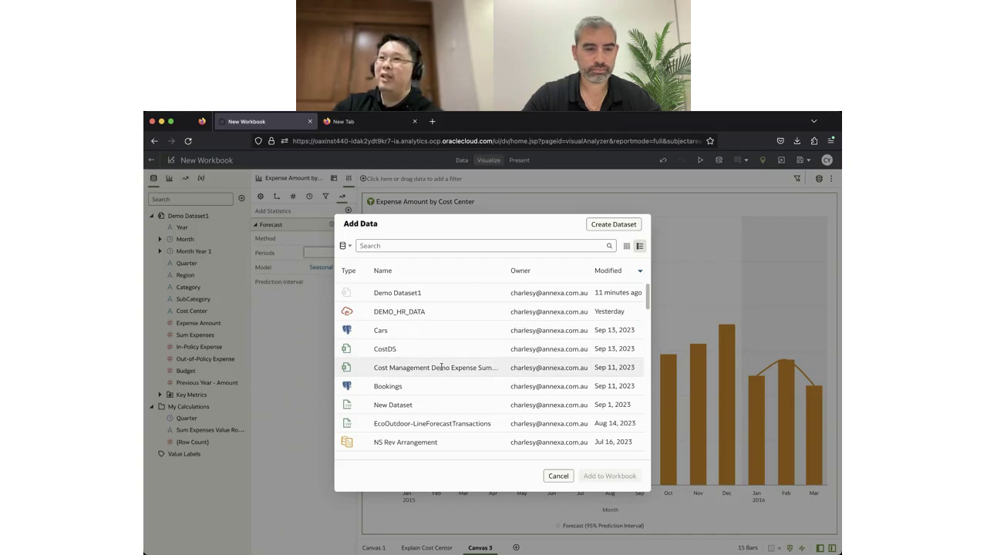
{"action": "scroll", "coordinate": [442, 367], "scroll_direction": "down", "scroll_amount": 5}
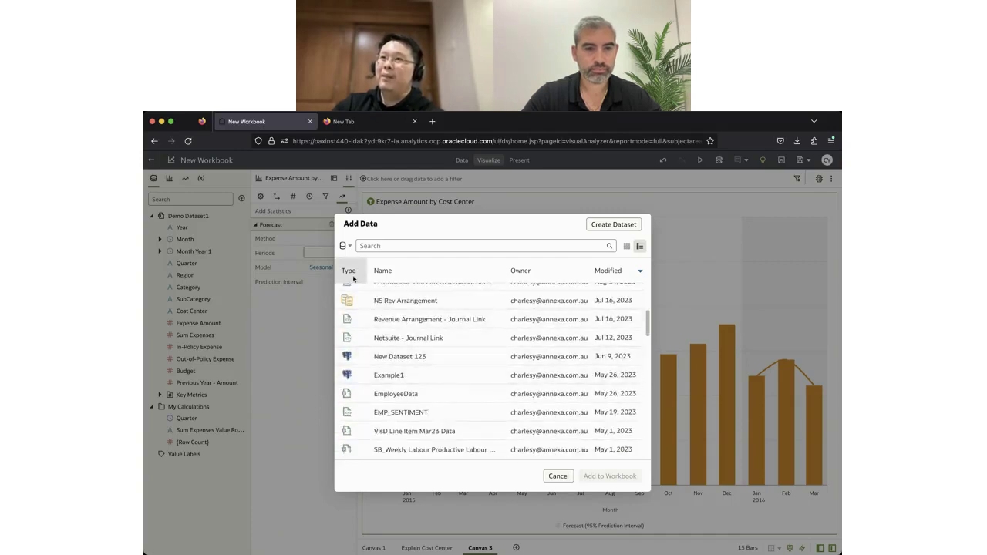
{"action": "scroll", "coordinate": [458, 391], "scroll_direction": "down", "scroll_amount": 20}
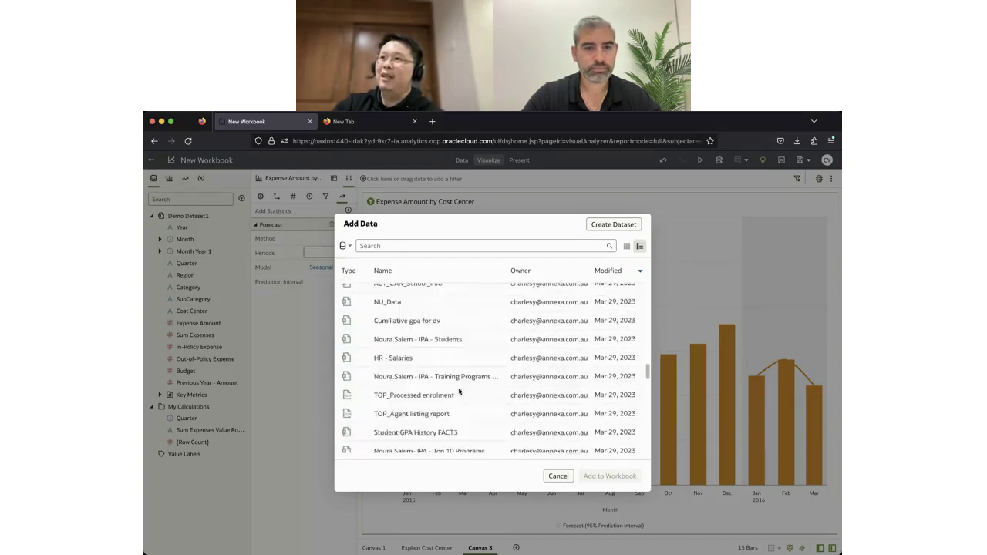
{"action": "left_click_drag", "start_coordinate": [648, 371], "coordinate": [649, 447]}
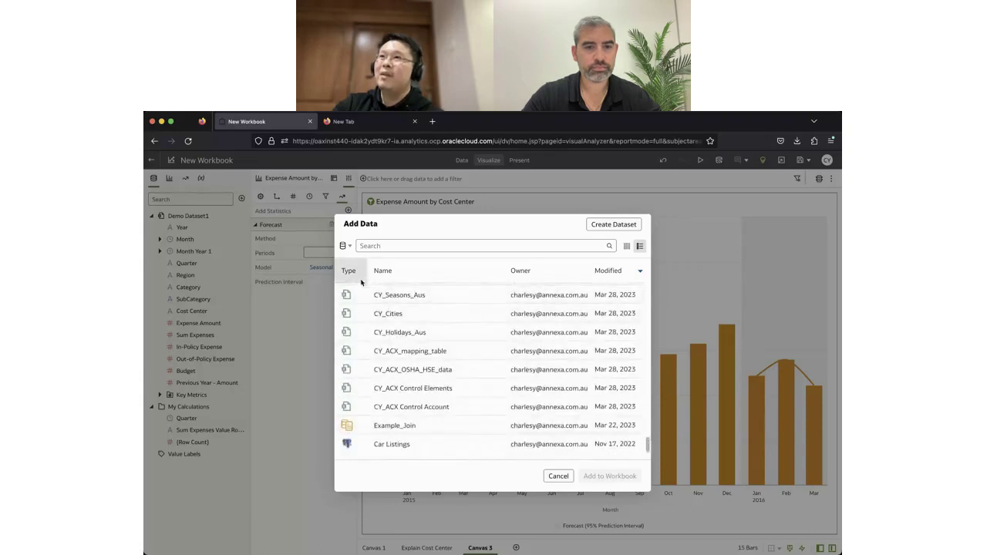
{"action": "left_click", "coordinate": [345, 246]}
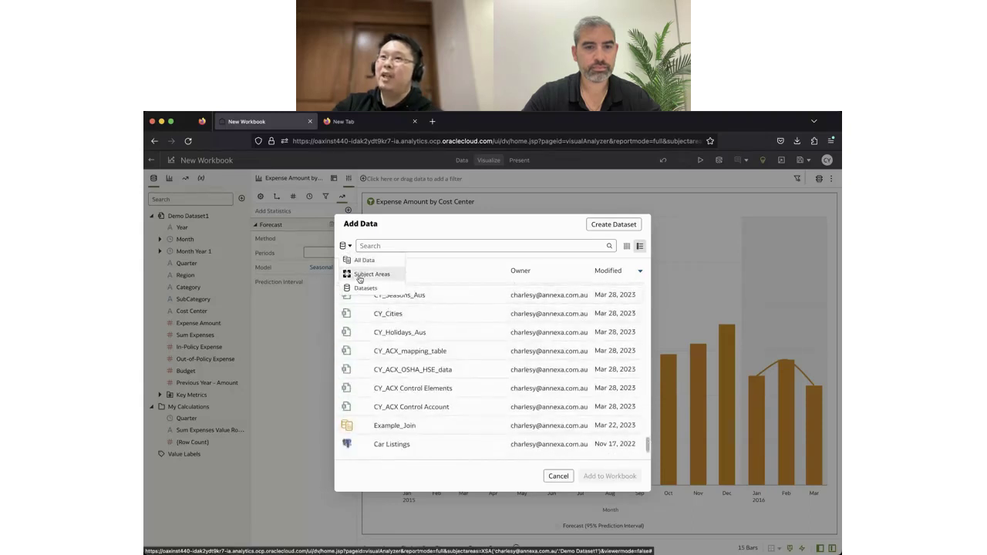
{"action": "left_click", "coordinate": [365, 275]}
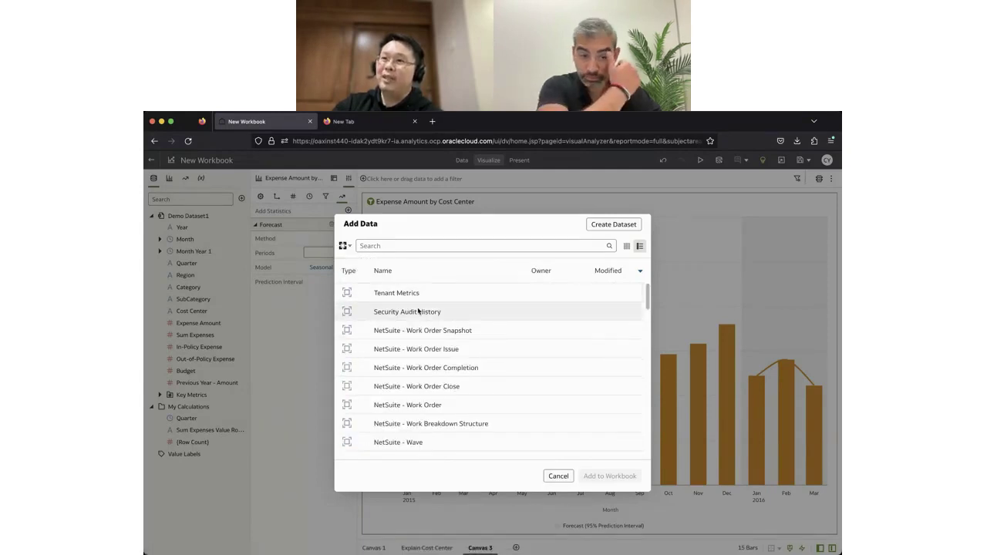
{"action": "scroll", "coordinate": [436, 363], "scroll_direction": "down", "scroll_amount": 3}
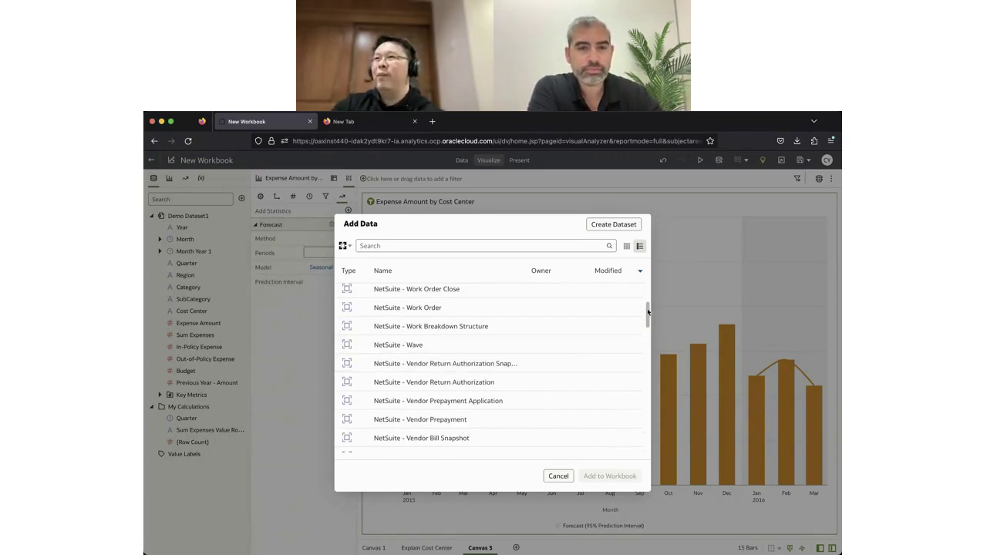
{"action": "left_click_drag", "start_coordinate": [648, 312], "coordinate": [647, 326]}
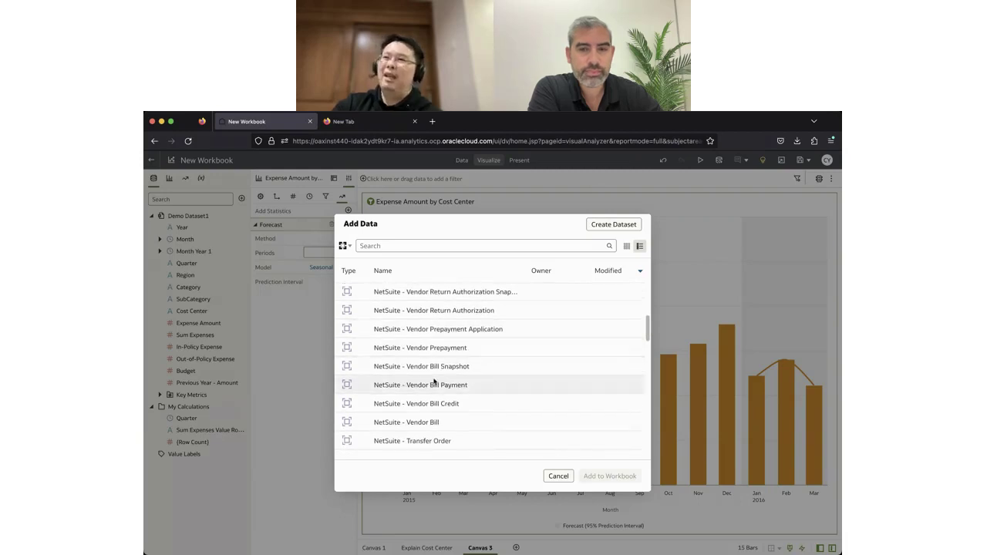
{"action": "scroll", "coordinate": [435, 382], "scroll_direction": "down", "scroll_amount": 3}
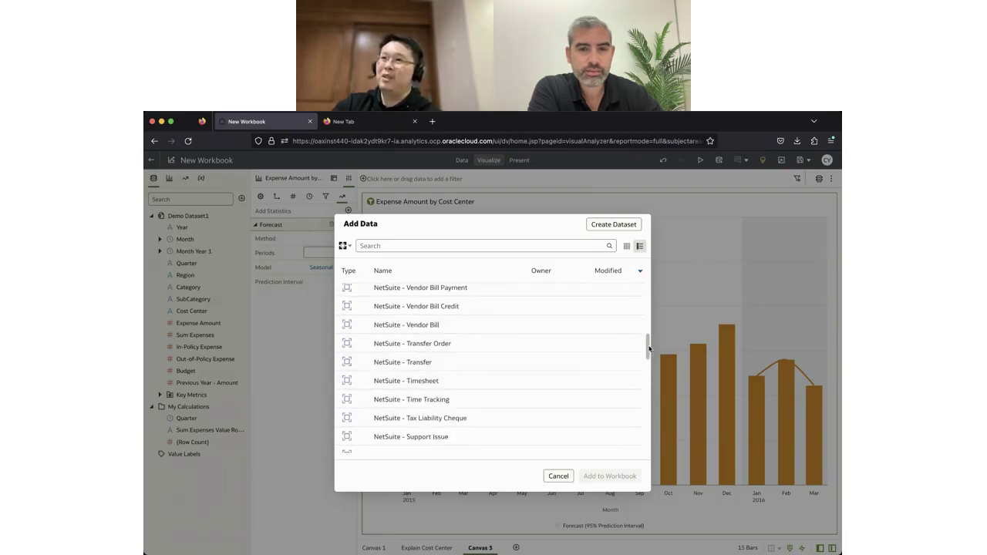
{"action": "left_click_drag", "start_coordinate": [649, 349], "coordinate": [641, 399]}
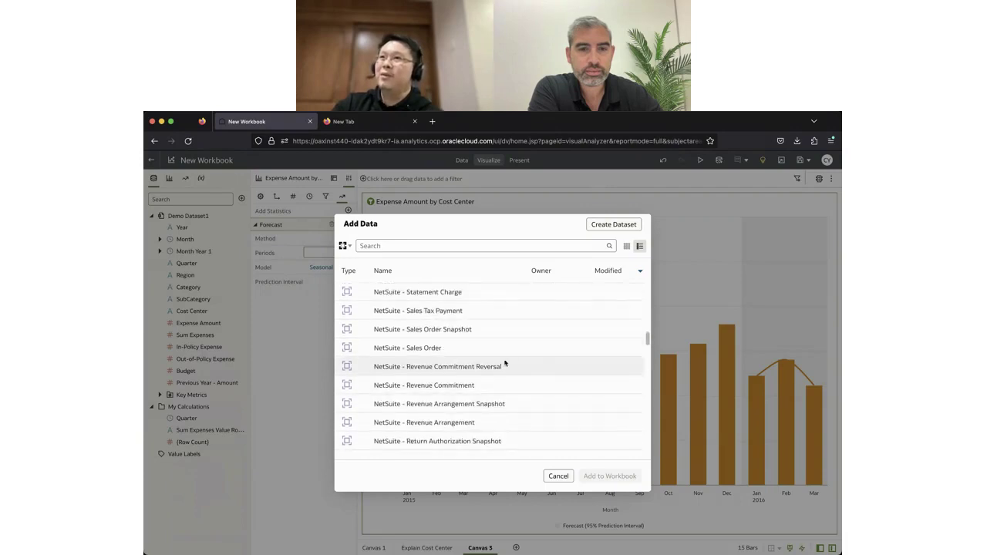
{"action": "left_click", "coordinate": [394, 350]}
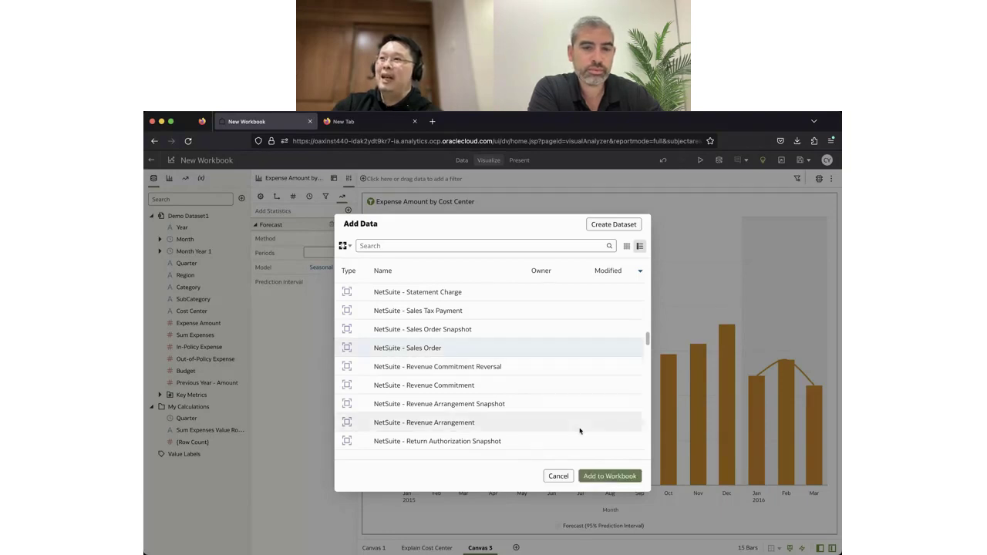
{"action": "left_click", "coordinate": [608, 476]}
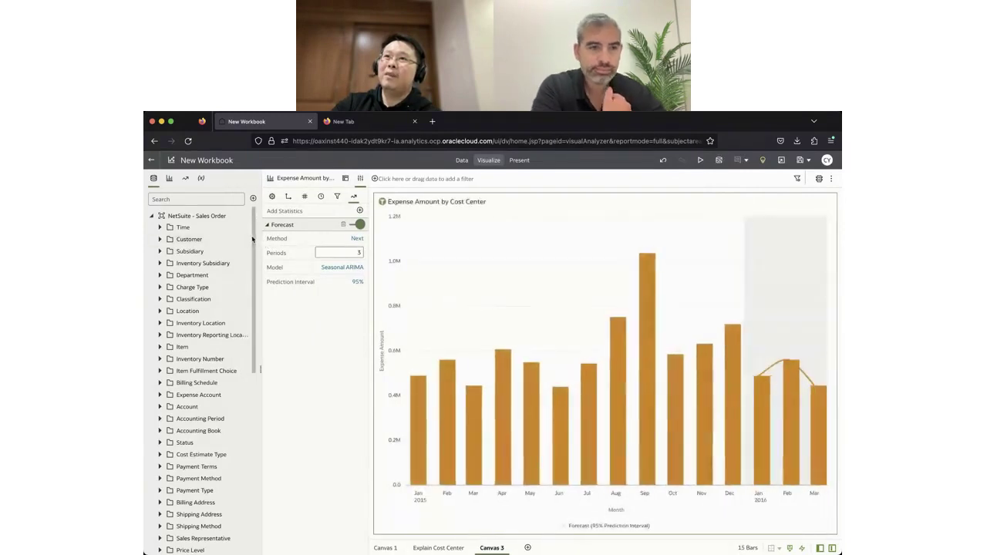
- Examine the data elements of Demo Dataset1 and the folders of NetSuite - Sales Order in the workbook's data tree
{"action": "scroll", "coordinate": [254, 246], "scroll_direction": "up", "scroll_amount": 1}
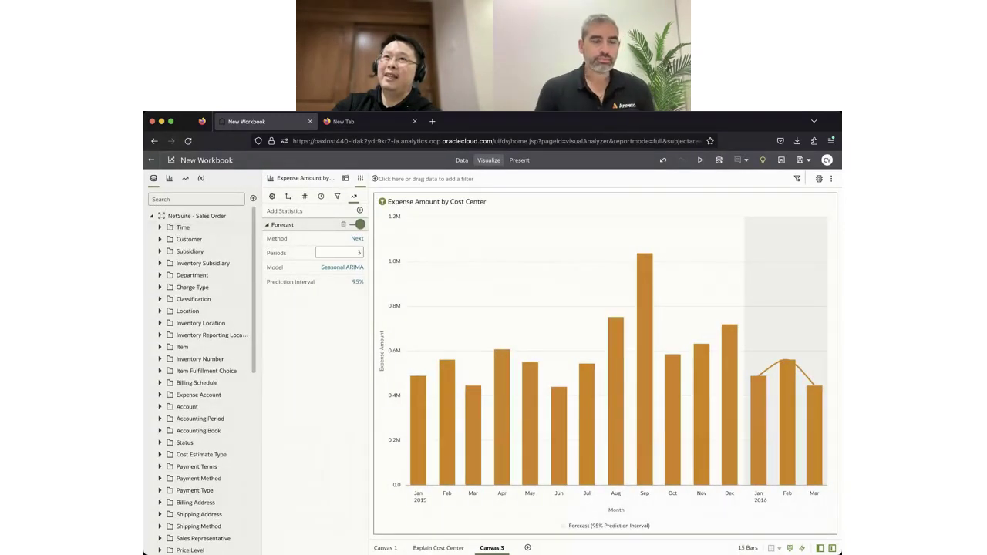
{"action": "left_click", "coordinate": [153, 219]}
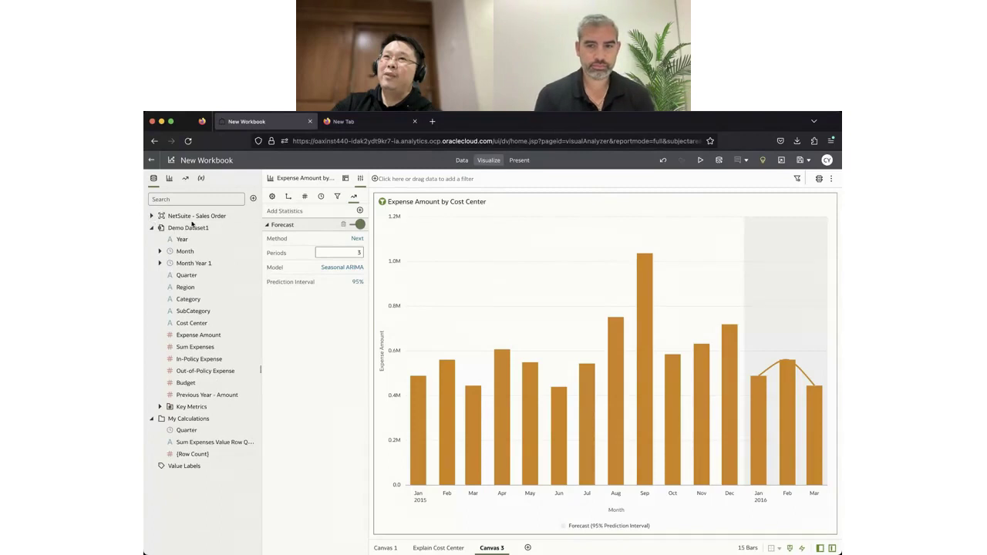
{"action": "left_click", "coordinate": [152, 229]}
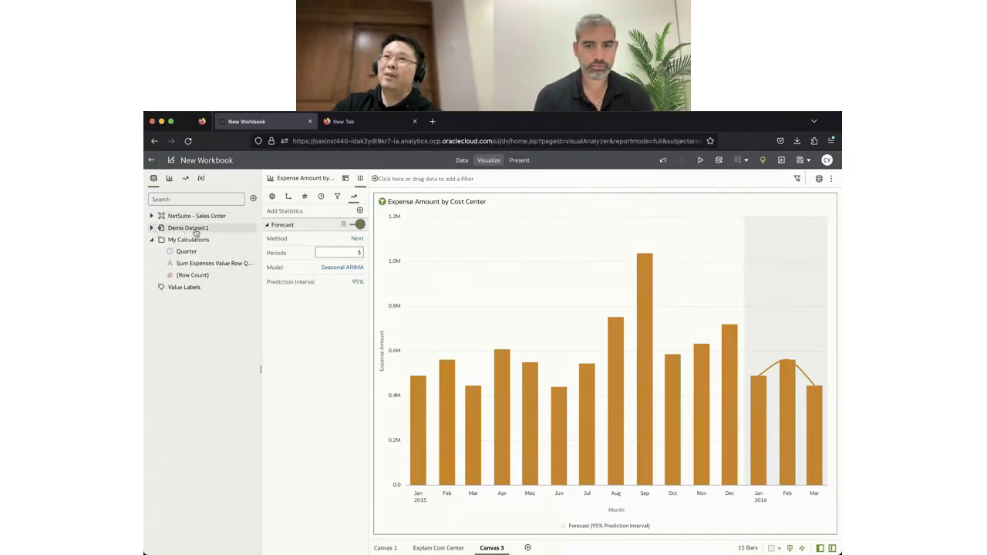
{"action": "left_click", "coordinate": [152, 229]}
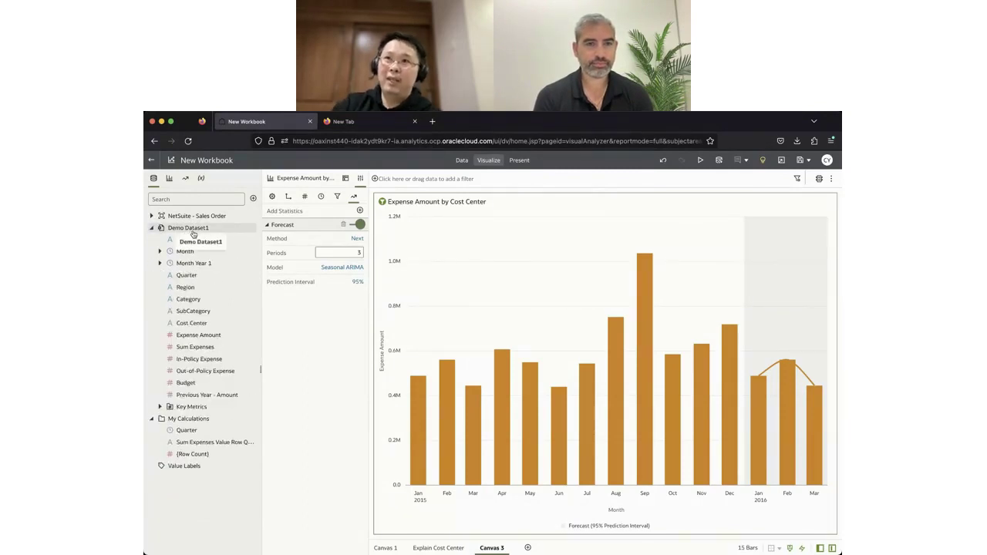
{"action": "left_click", "coordinate": [151, 216]}
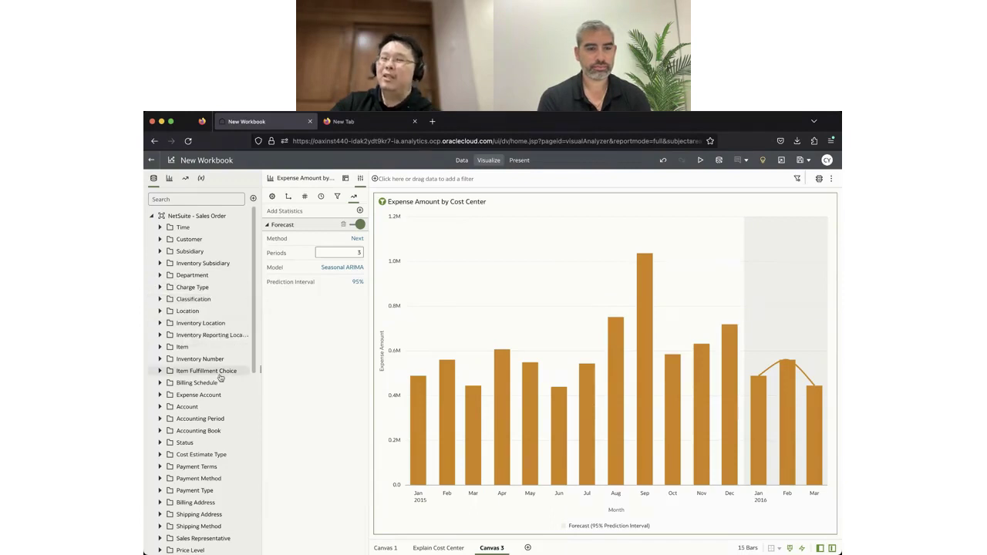
{"action": "scroll", "coordinate": [216, 402], "scroll_direction": "down", "scroll_amount": 3}
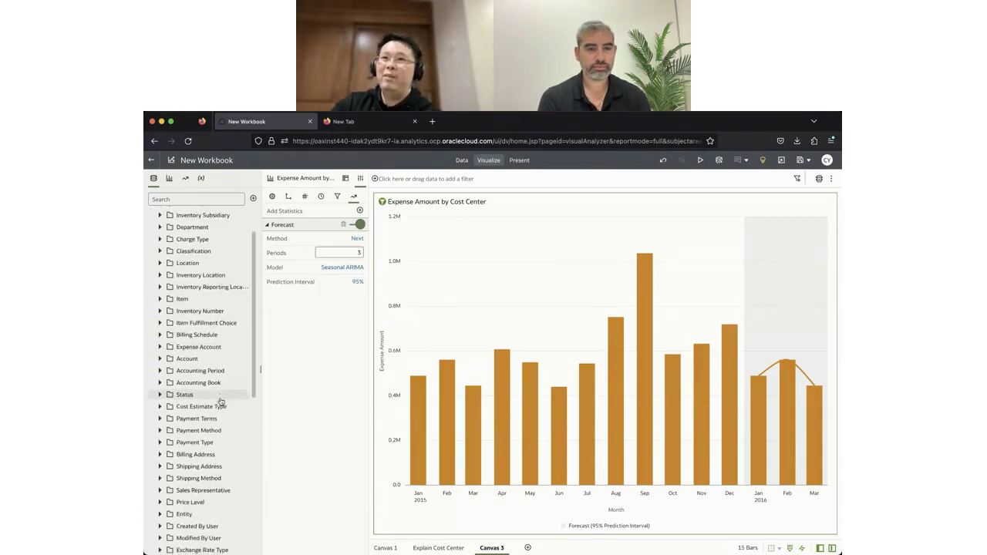
{"action": "scroll", "coordinate": [213, 386], "scroll_direction": "up", "scroll_amount": 3}
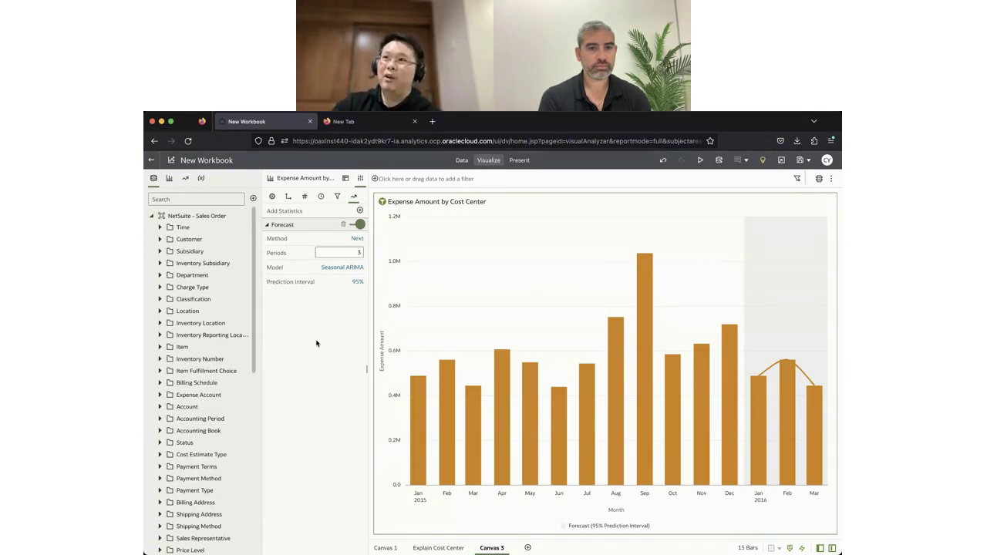
- Try to add a blend match between Category in Demo Dataset1 and Classification Name in NetSuite - Sales Order, and discard it
{"action": "left_click", "coordinate": [462, 162]}
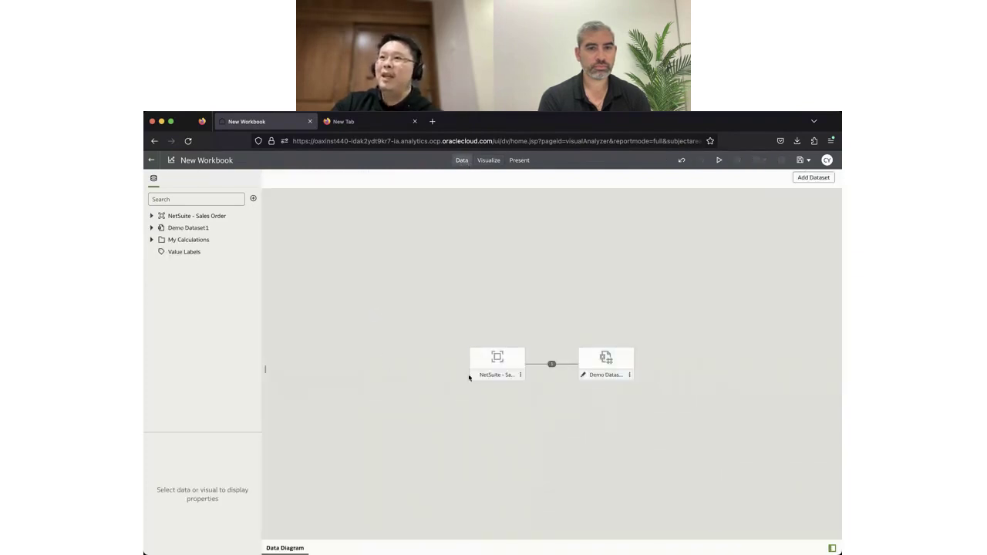
{"action": "left_click", "coordinate": [552, 365]}
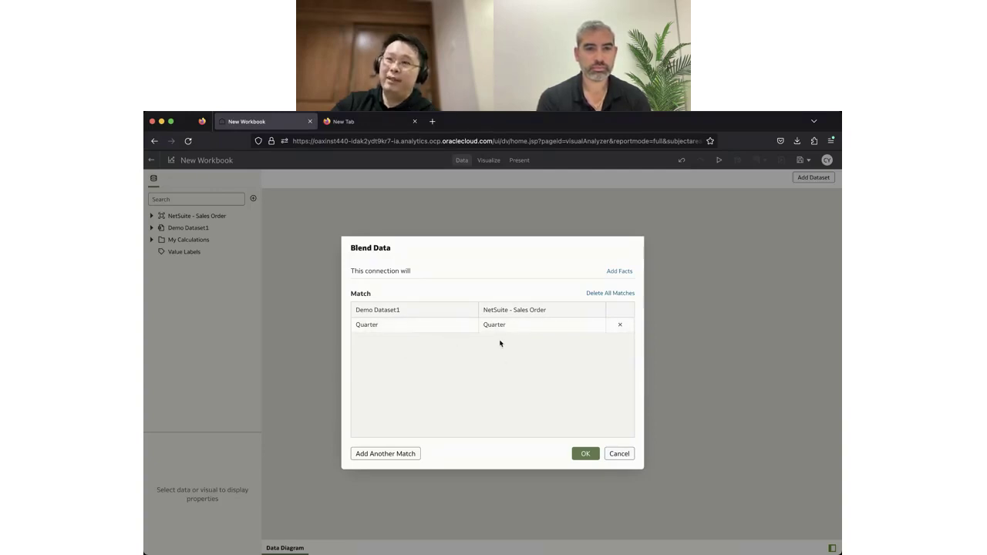
{"action": "left_click", "coordinate": [373, 457]}
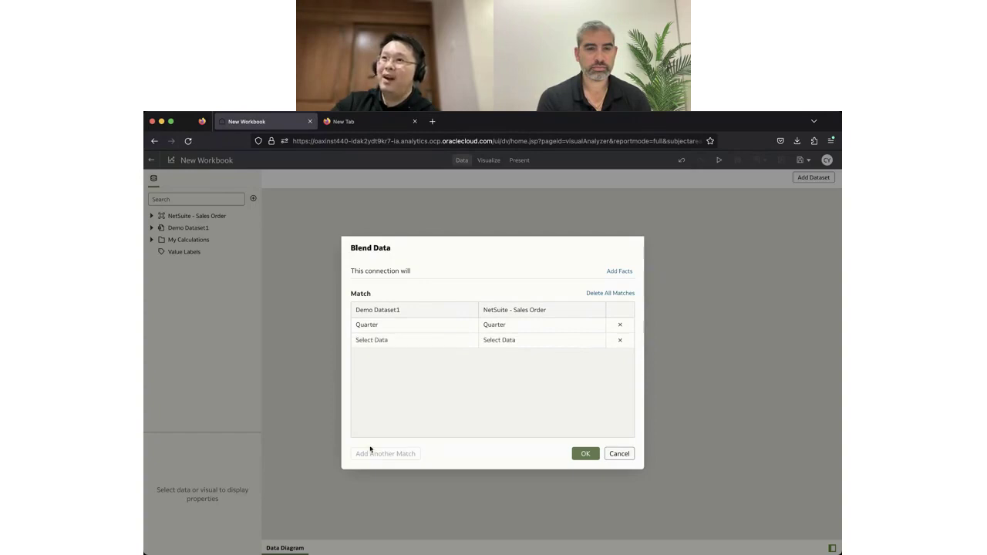
{"action": "left_click", "coordinate": [466, 343]}
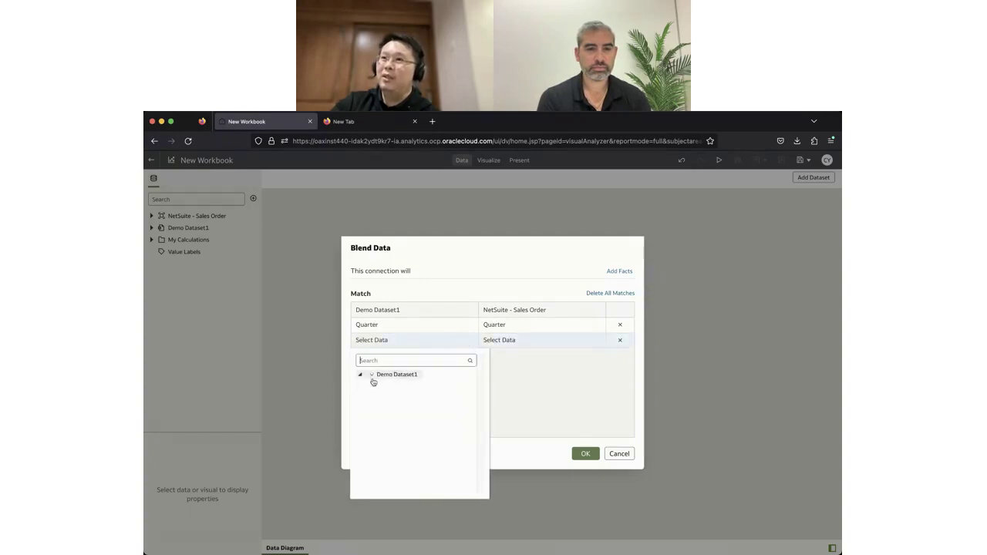
{"action": "left_click", "coordinate": [393, 437]}
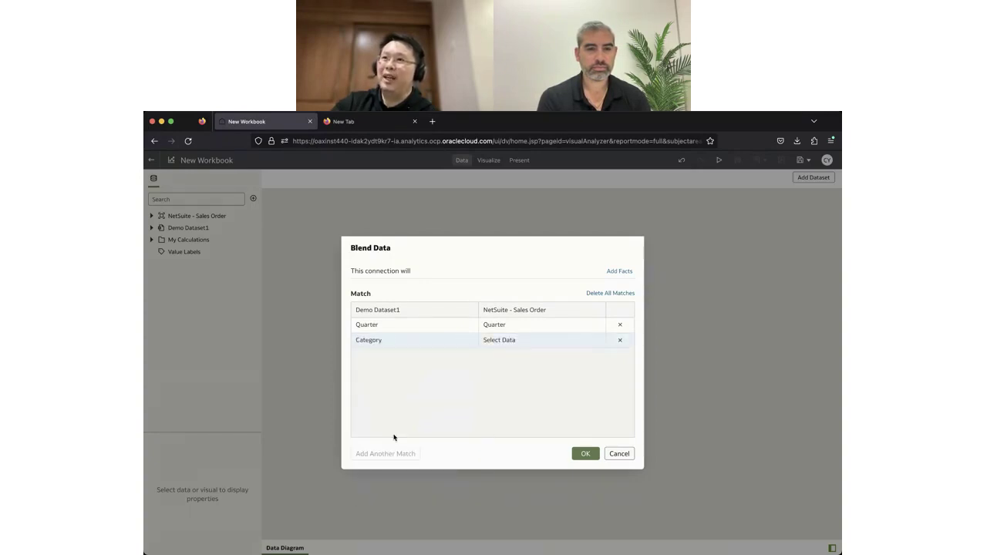
{"action": "left_click", "coordinate": [510, 343]}
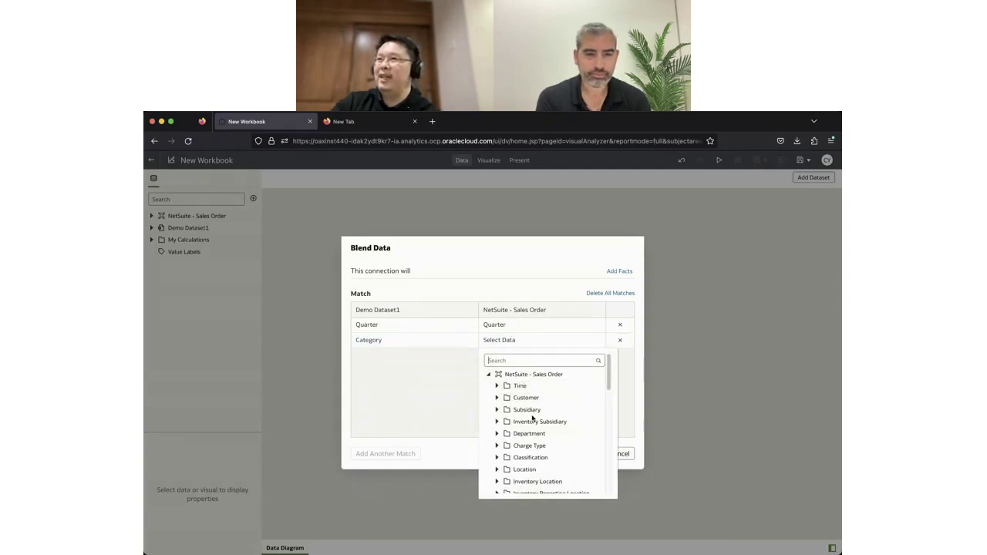
{"action": "scroll", "coordinate": [529, 417], "scroll_direction": "down", "scroll_amount": 1}
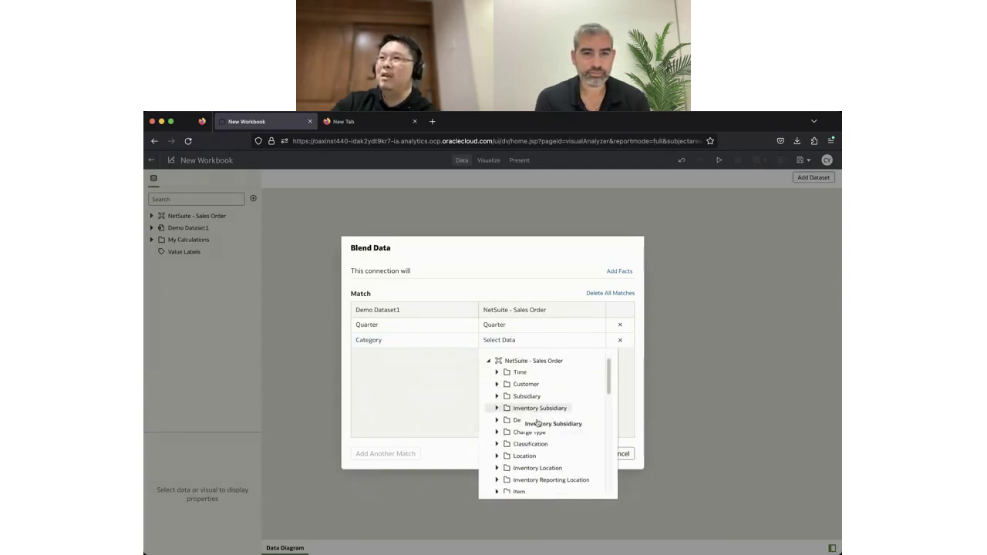
{"action": "left_click", "coordinate": [498, 441]}
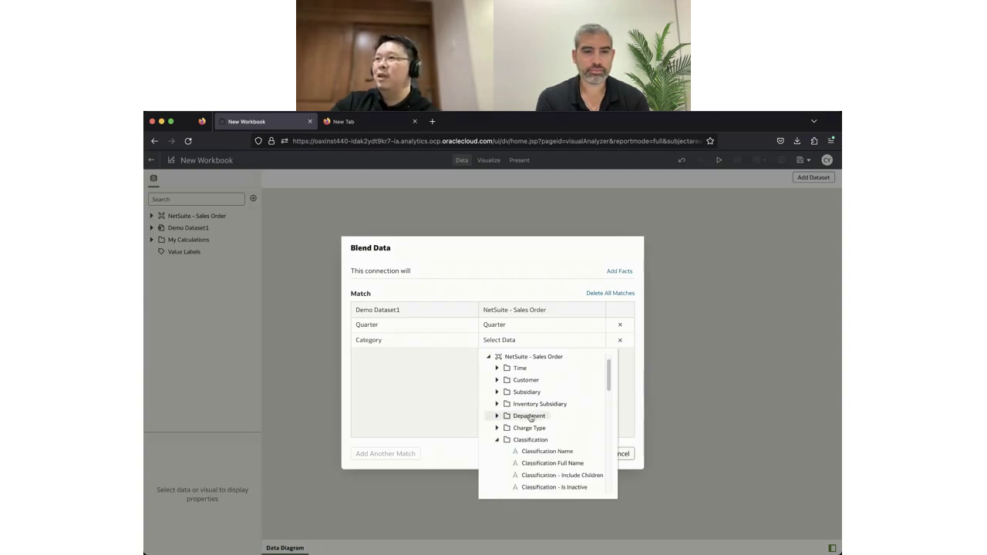
{"action": "scroll", "coordinate": [536, 430], "scroll_direction": "down", "scroll_amount": 1}
{"action": "left_click", "coordinate": [540, 434]}
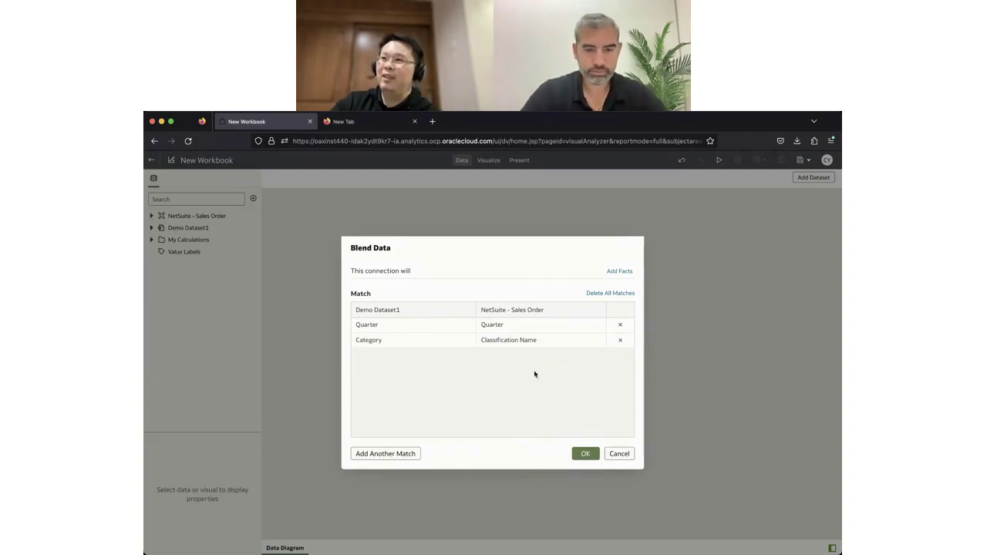
{"action": "left_click", "coordinate": [619, 456]}
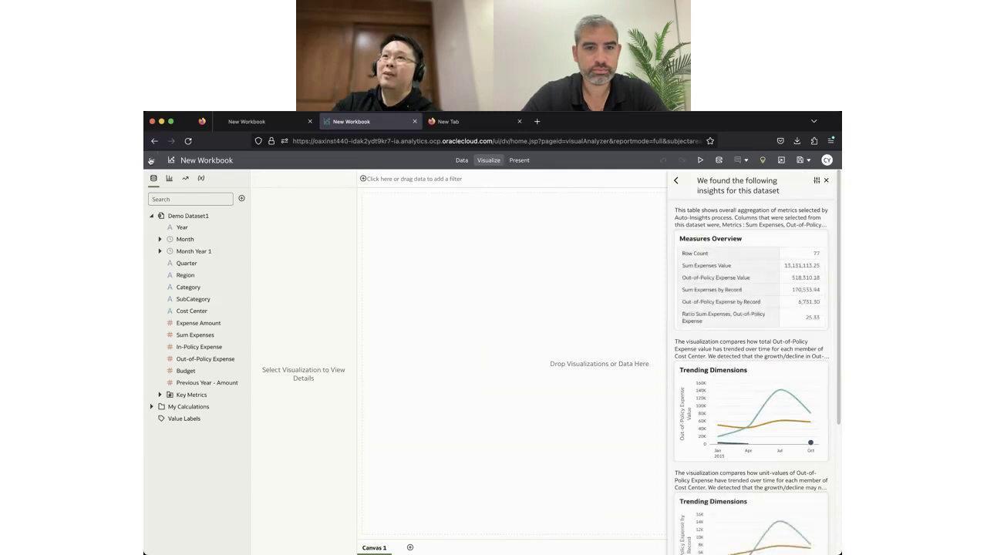
- Leave the empty second workbook for the home page and open the Catalog
{"action": "left_click", "coordinate": [151, 160]}
{"action": "left_click", "coordinate": [487, 373]}
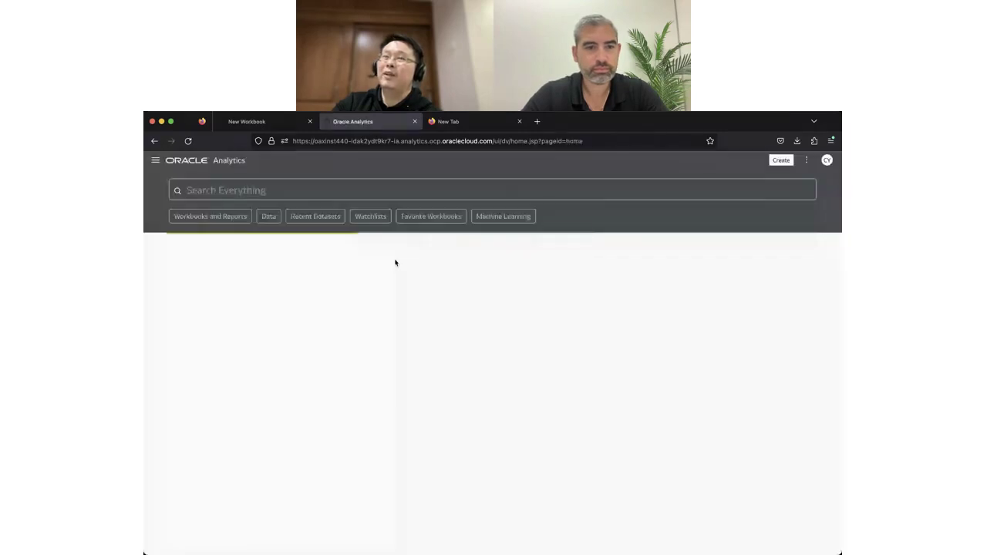
{"action": "left_click", "coordinate": [156, 162]}
{"action": "left_click", "coordinate": [195, 218]}
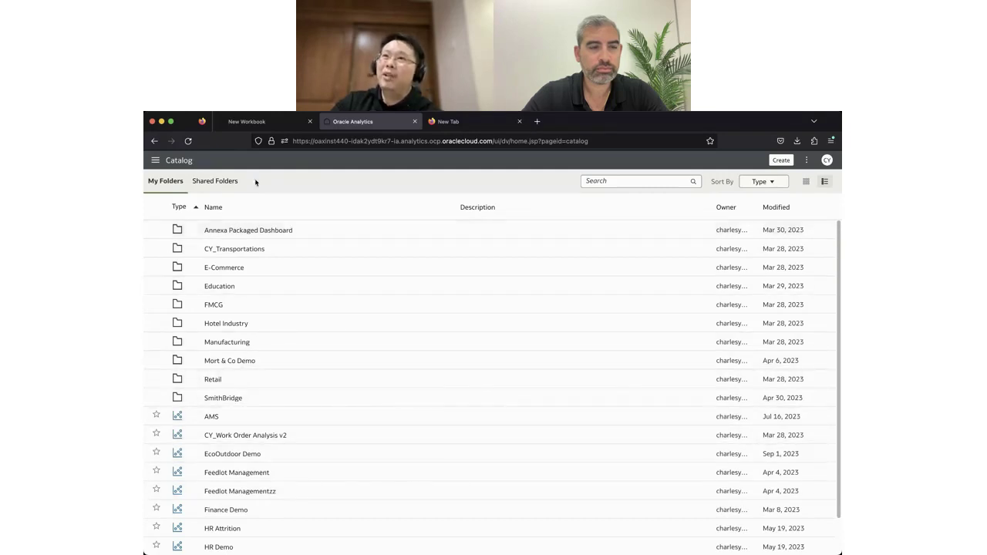
- Open the Financials folder under NetSuite in the shared folders of the Catalog
{"action": "left_click", "coordinate": [216, 181]}
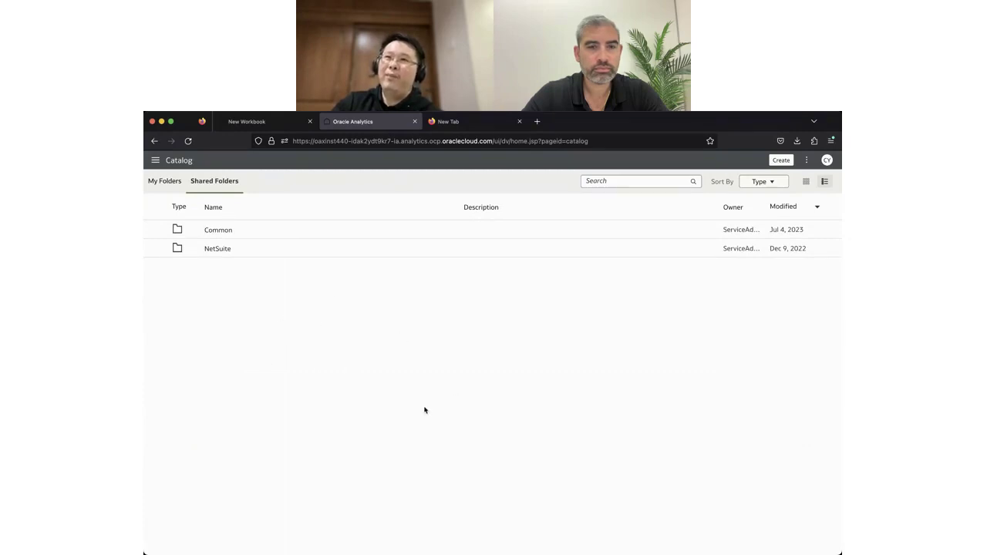
{"action": "left_click", "coordinate": [214, 254]}
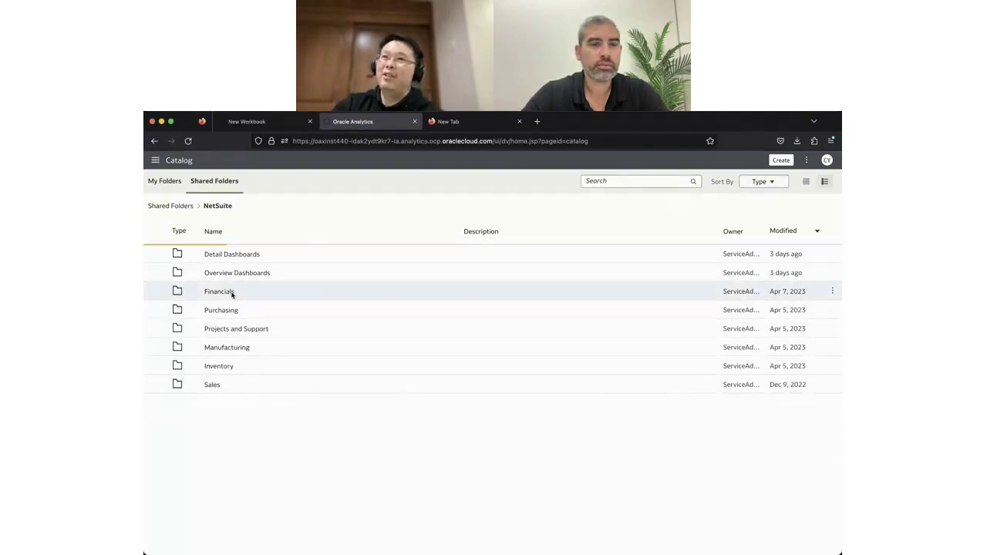
{"action": "left_click", "coordinate": [232, 293]}
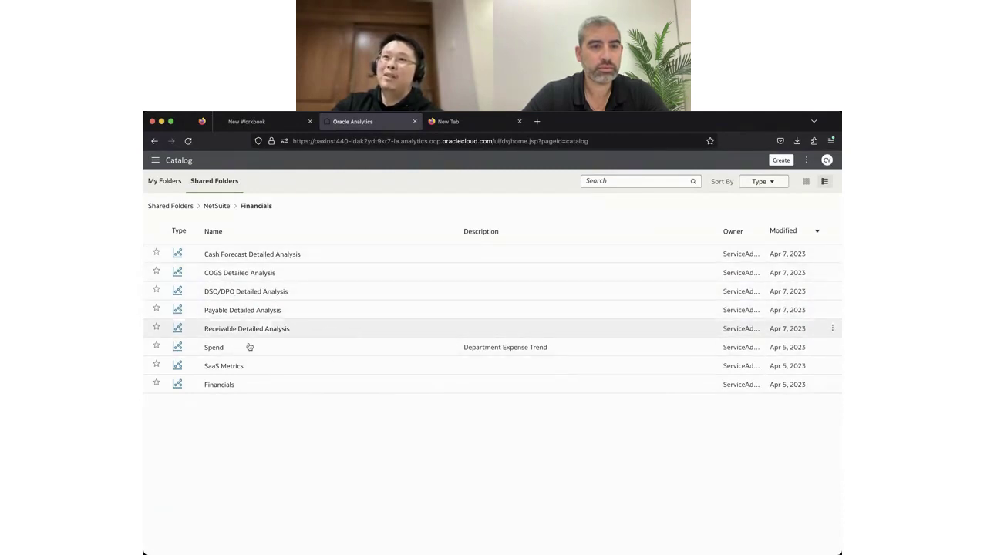
- Open the prebuilt Financials workbook from the NetSuite Financials folder and switch it to edit mode
{"action": "left_click", "coordinate": [224, 392]}
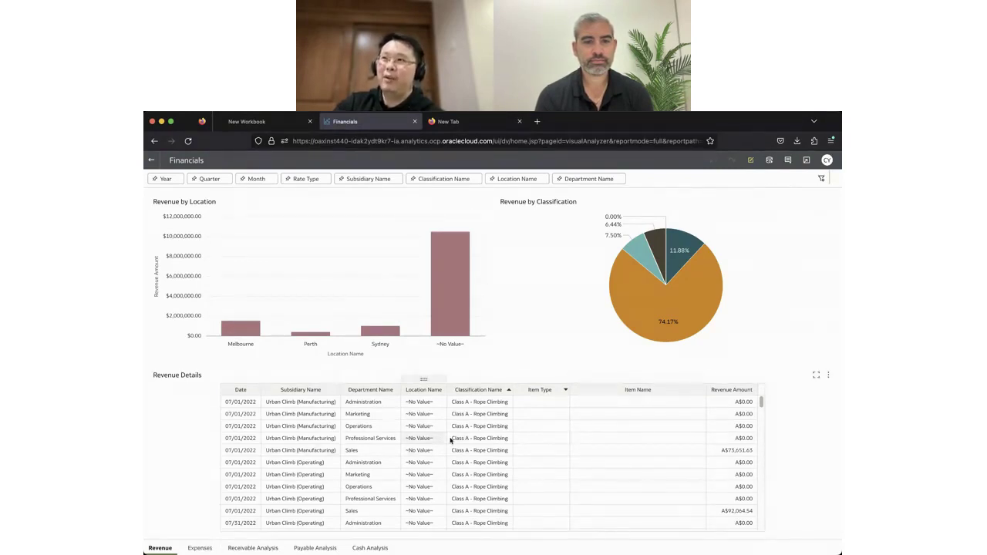
{"action": "mouse_move", "coordinate": [456, 278]}
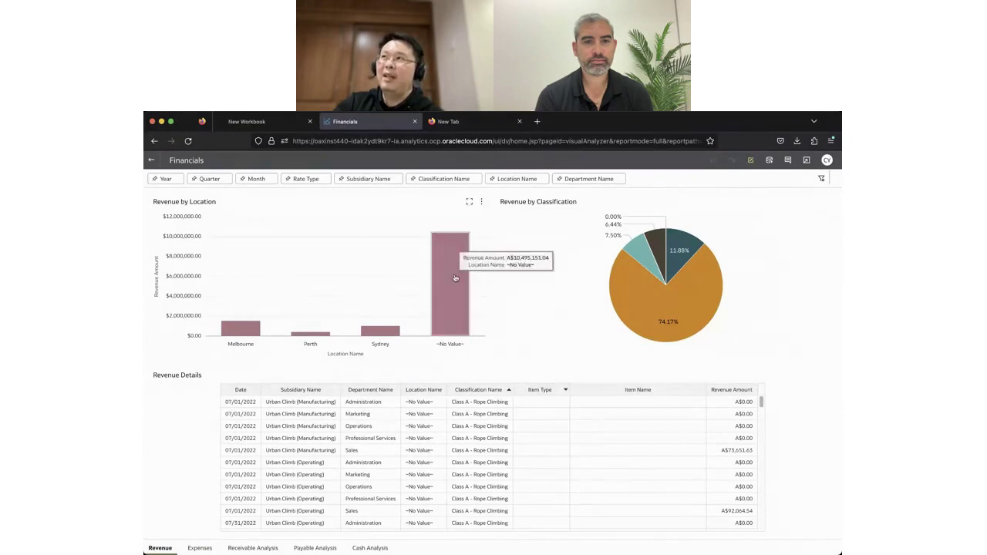
{"action": "left_click", "coordinate": [751, 161]}
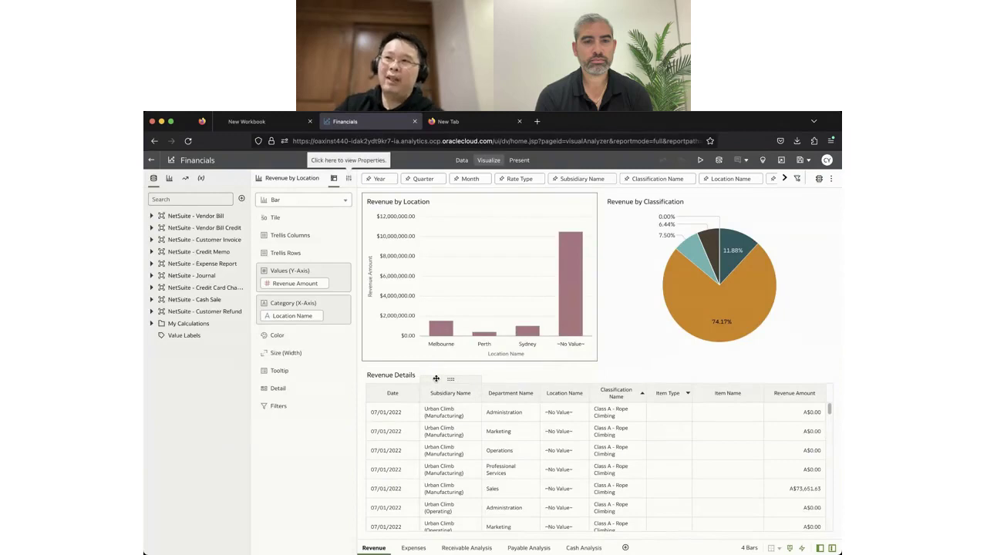
- View the Expenses and Receivable Analysis canvases of the Financials workbook
{"action": "left_click", "coordinate": [413, 548]}
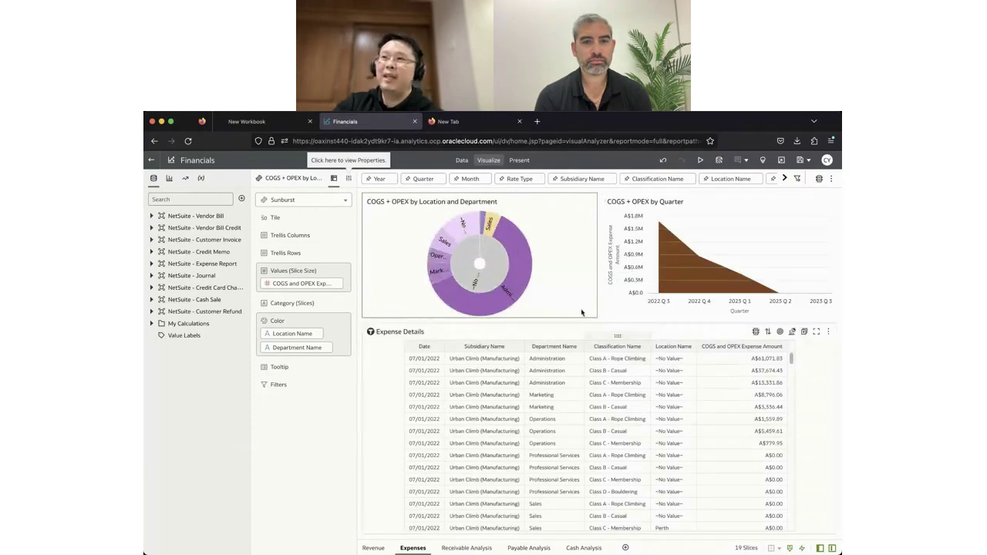
{"action": "left_click", "coordinate": [470, 548]}
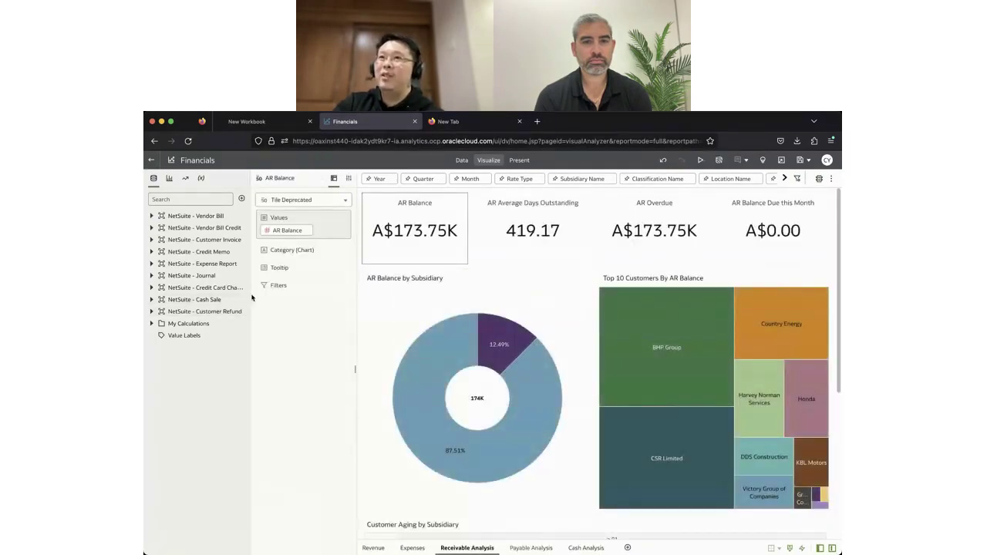
- Widen the data tree and examine the folders under NetSuite - Vendor Bill and NetSuite - Credit Memo
{"action": "left_click_drag", "start_coordinate": [252, 298], "coordinate": [271, 297]}
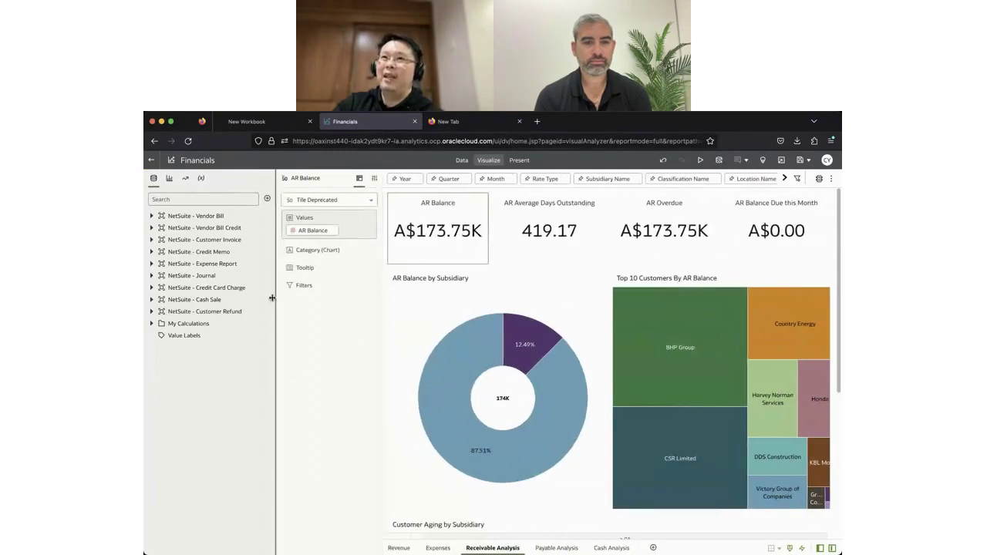
{"action": "left_click", "coordinate": [152, 216]}
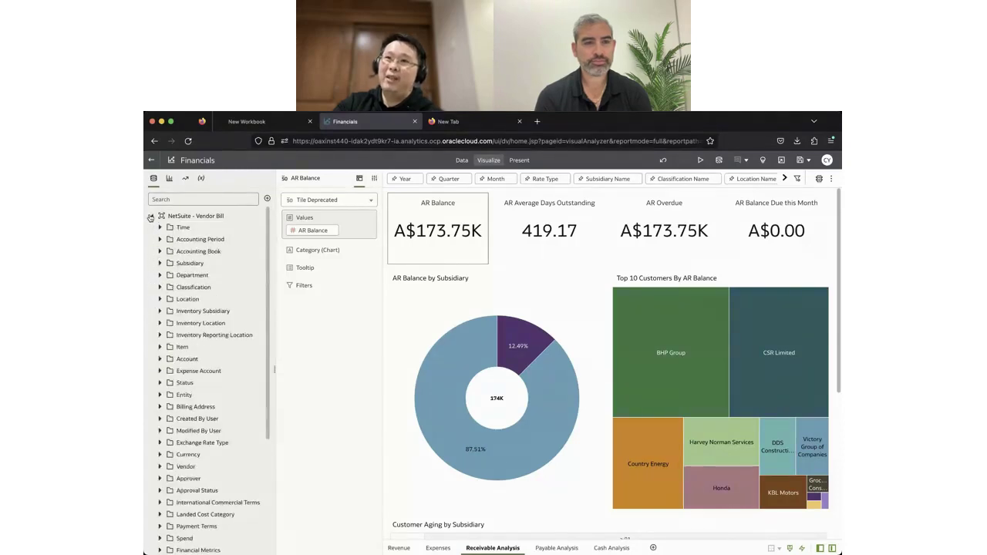
{"action": "left_click", "coordinate": [151, 216]}
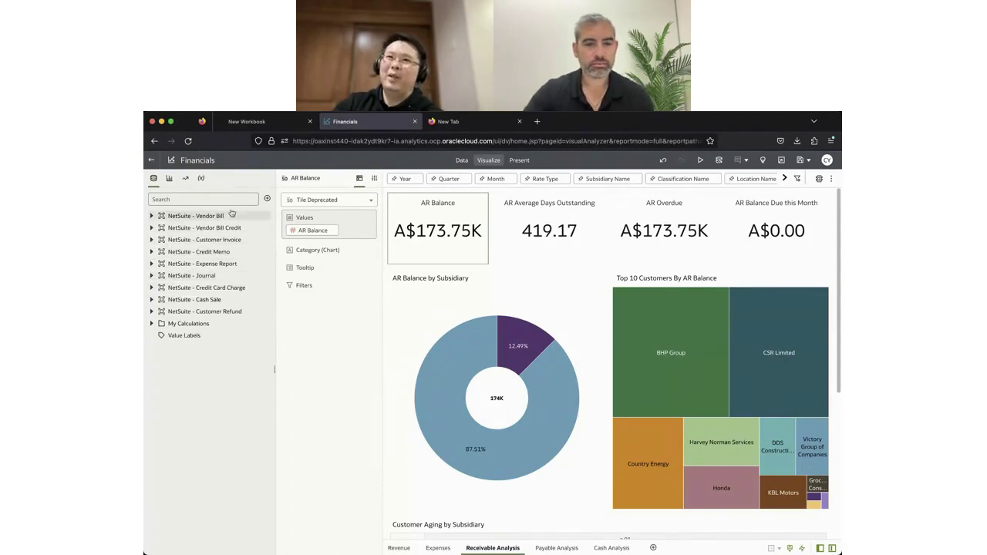
{"action": "left_click", "coordinate": [152, 252]}
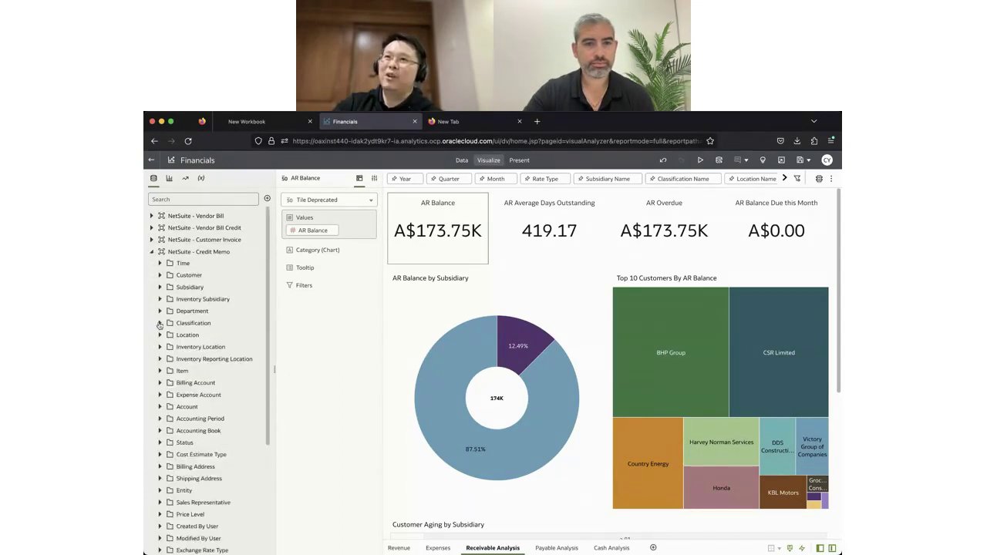